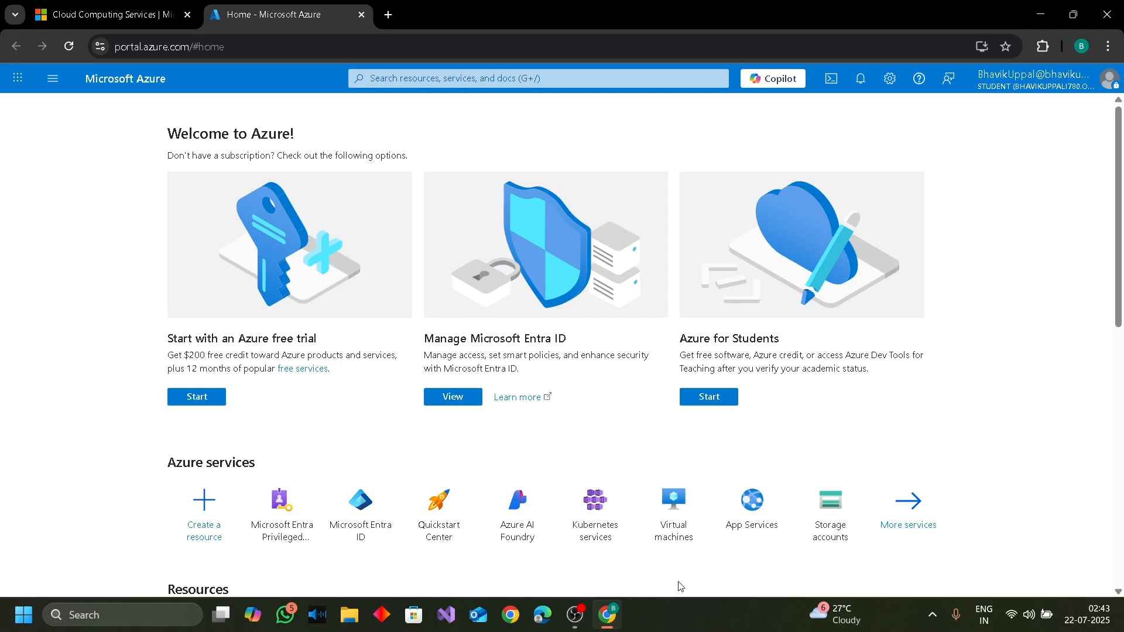
# - Search the portal services for "azure ac" and open Microsoft Entra ID
pyautogui.click(654, 78)
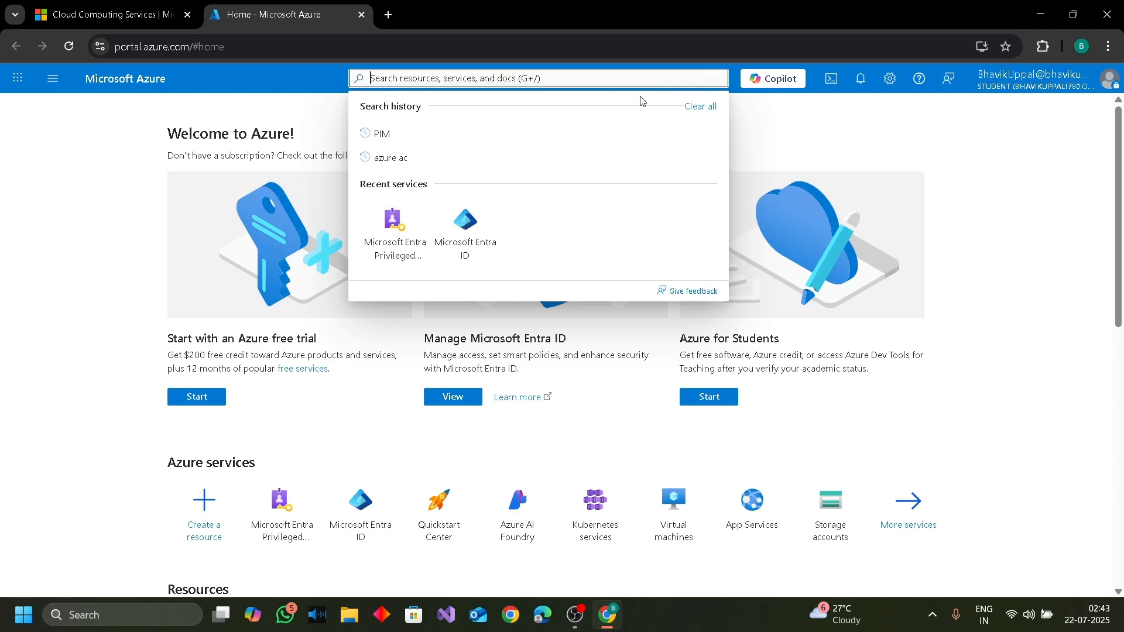
pyautogui.write('azure')
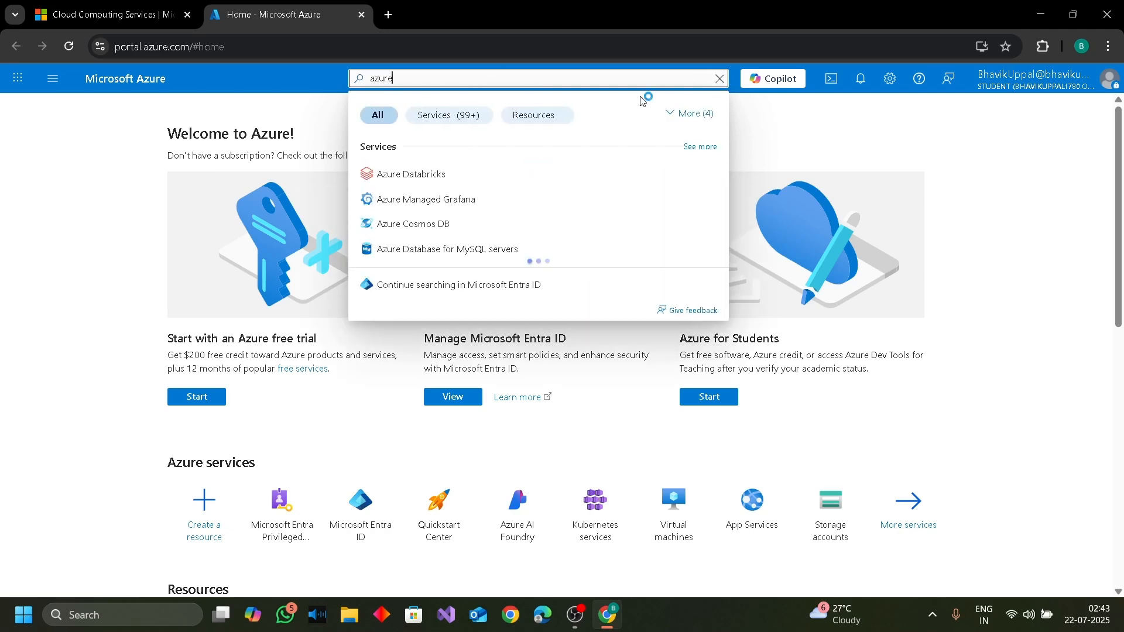
pyautogui.write(' ac')
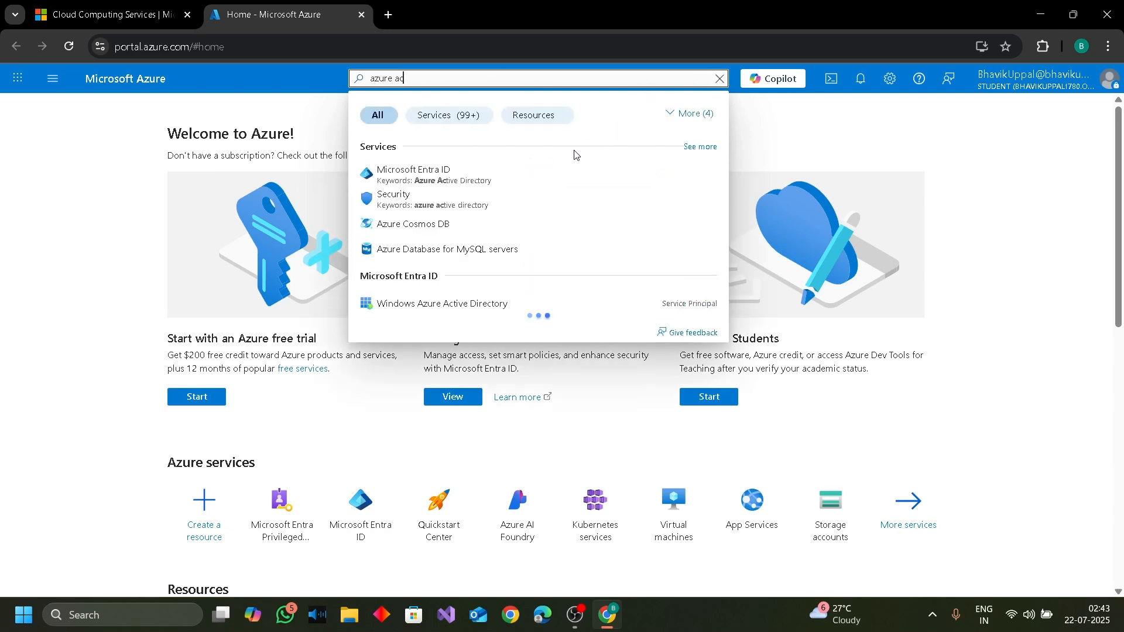
pyautogui.click(552, 177)
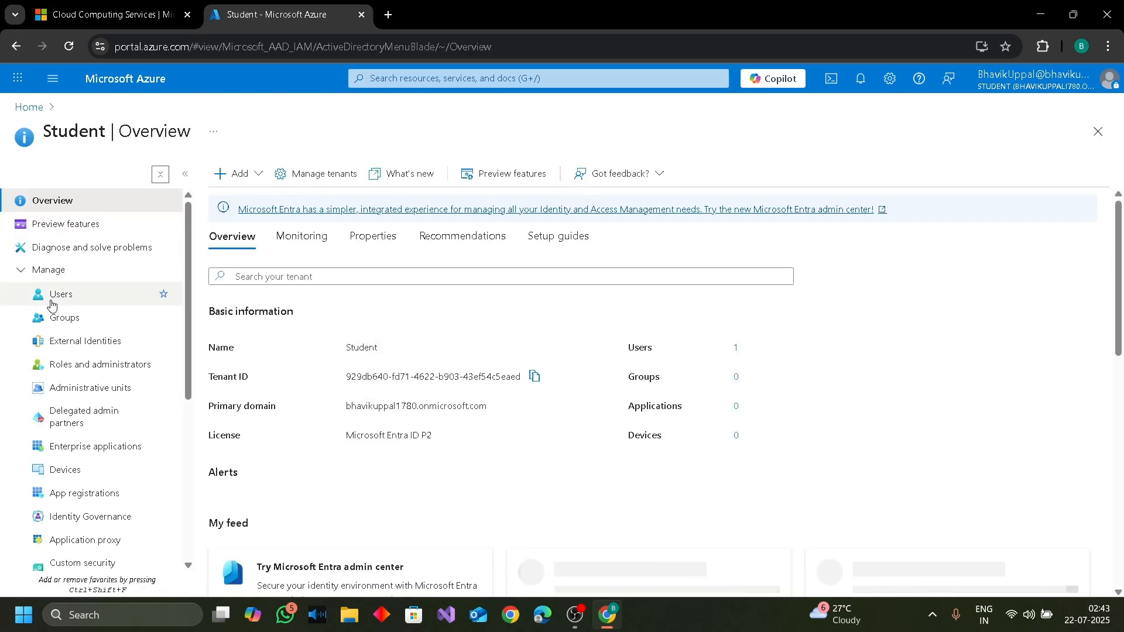
# - Open the tenant user's assigned roles and review the active and eligible assignments
pyautogui.click(87, 302)
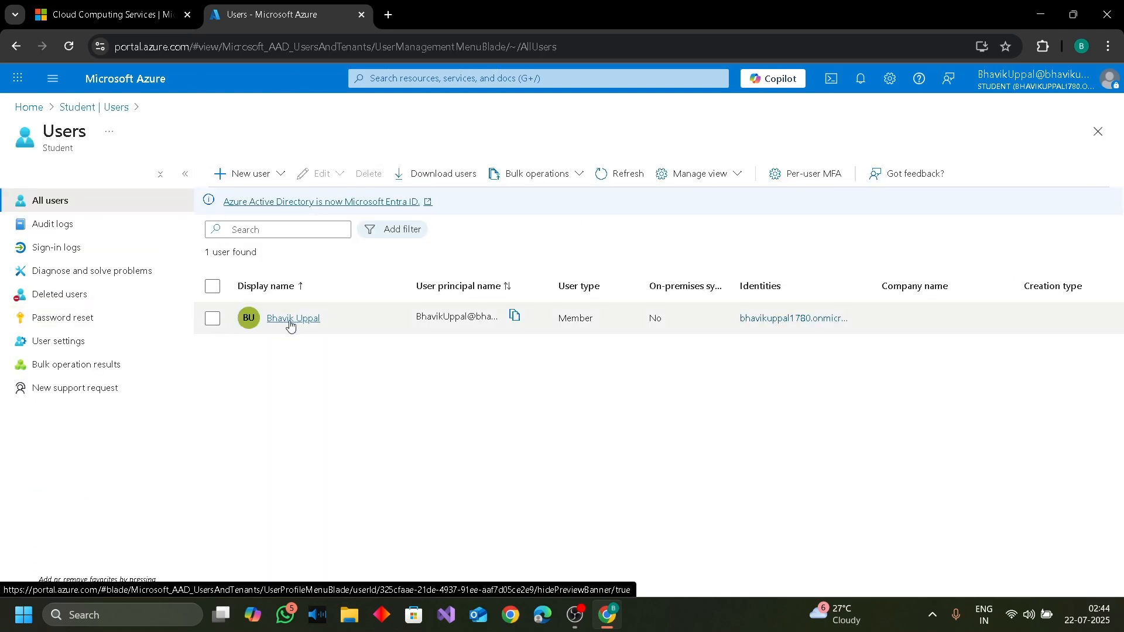
pyautogui.click(290, 326)
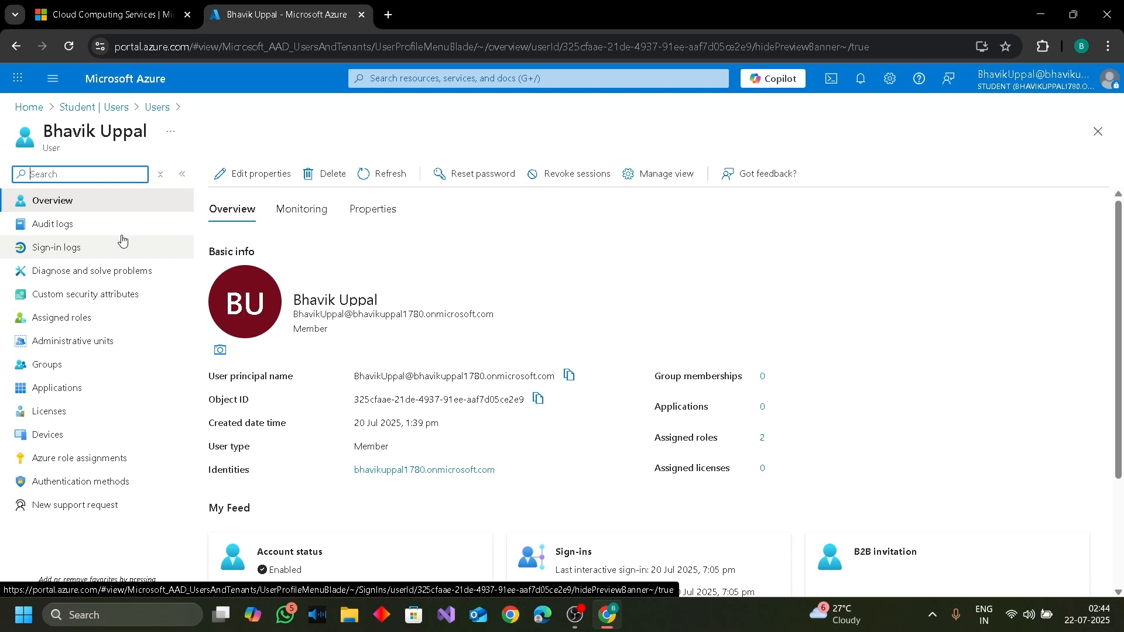
pyautogui.click(121, 319)
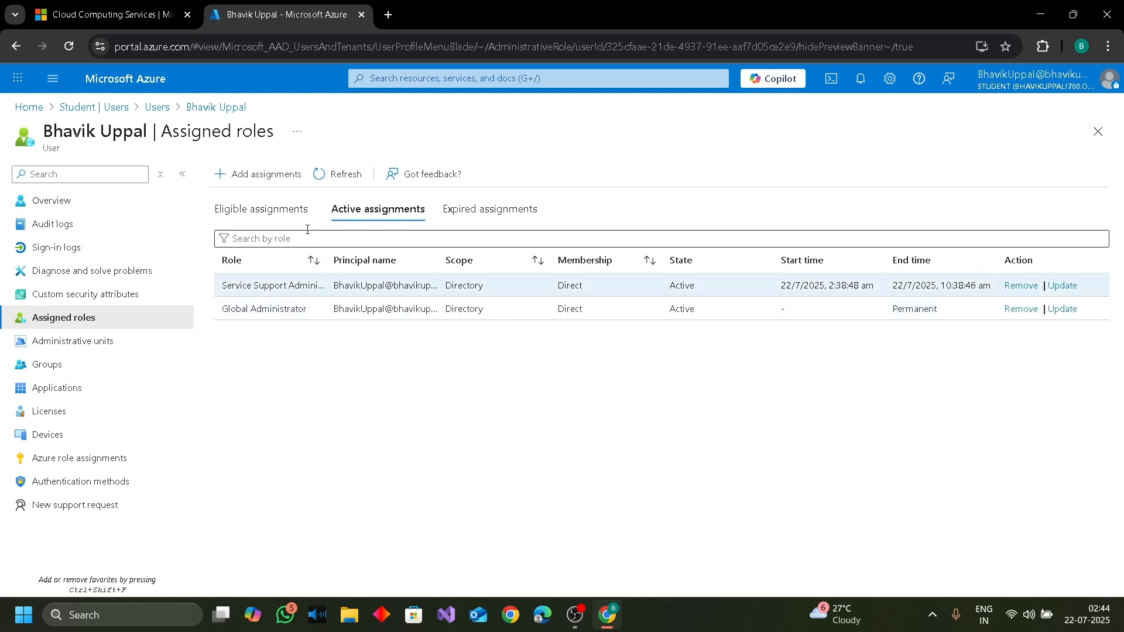
pyautogui.click(284, 212)
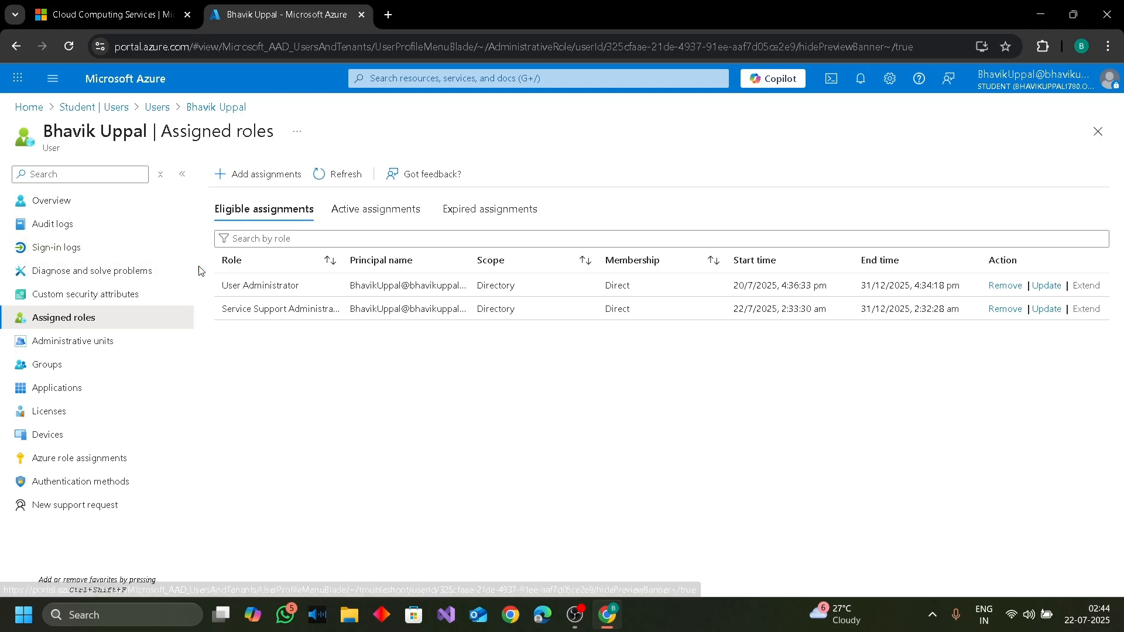
# - Search for "privi", open Privileged Identity Management and go to its Microsoft Entra roles management
pyautogui.click(472, 76)
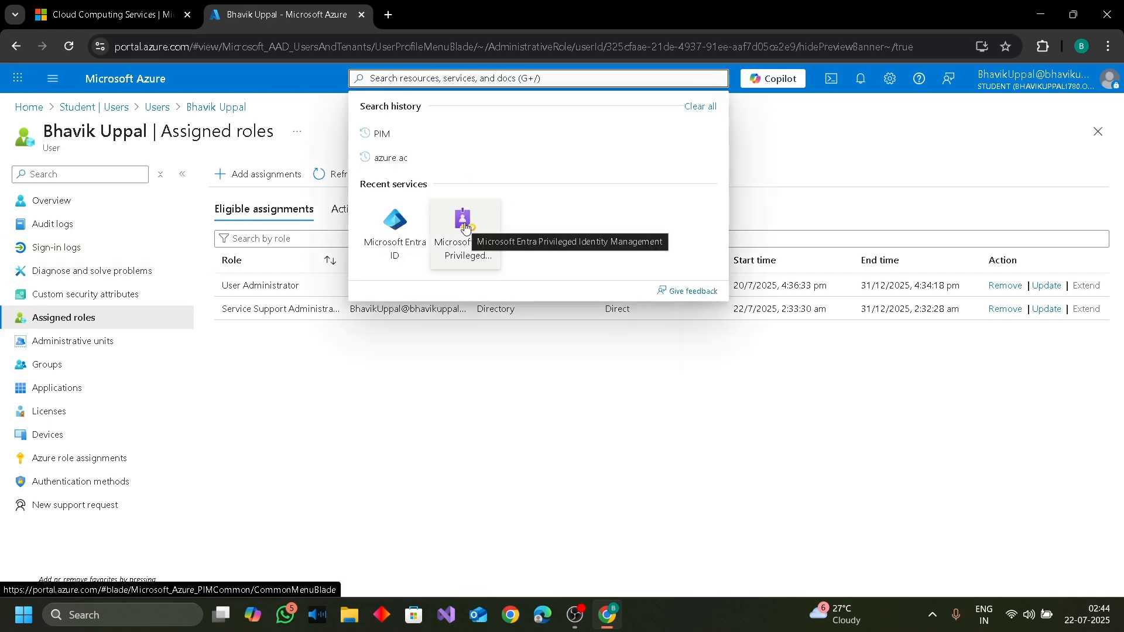
pyautogui.write('pr')
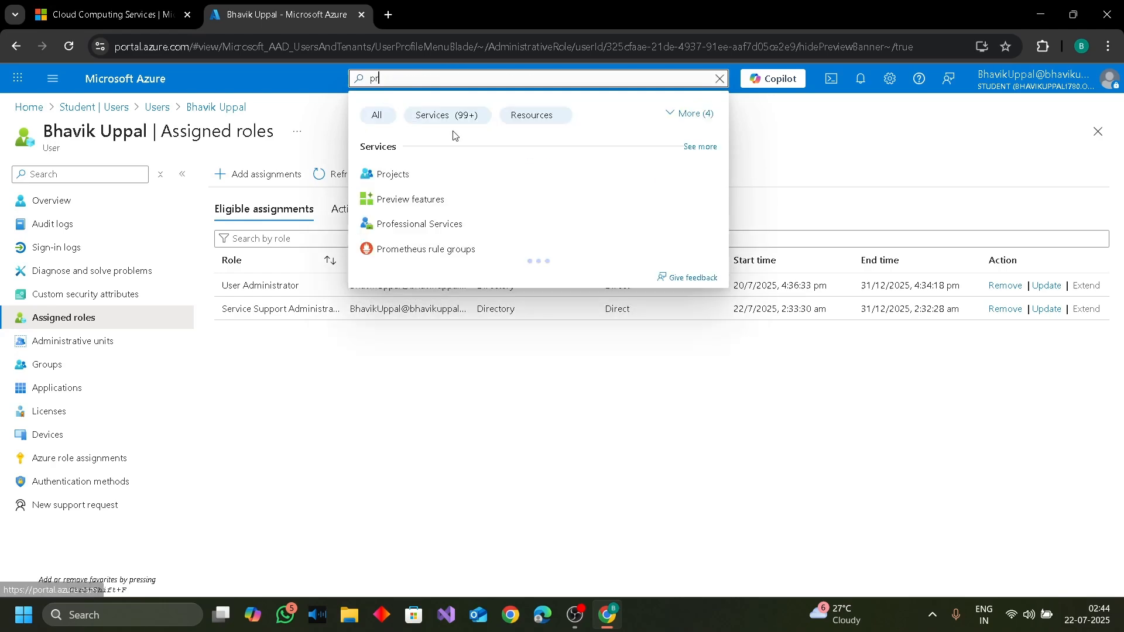
pyautogui.write('ivi')
pyautogui.click(481, 173)
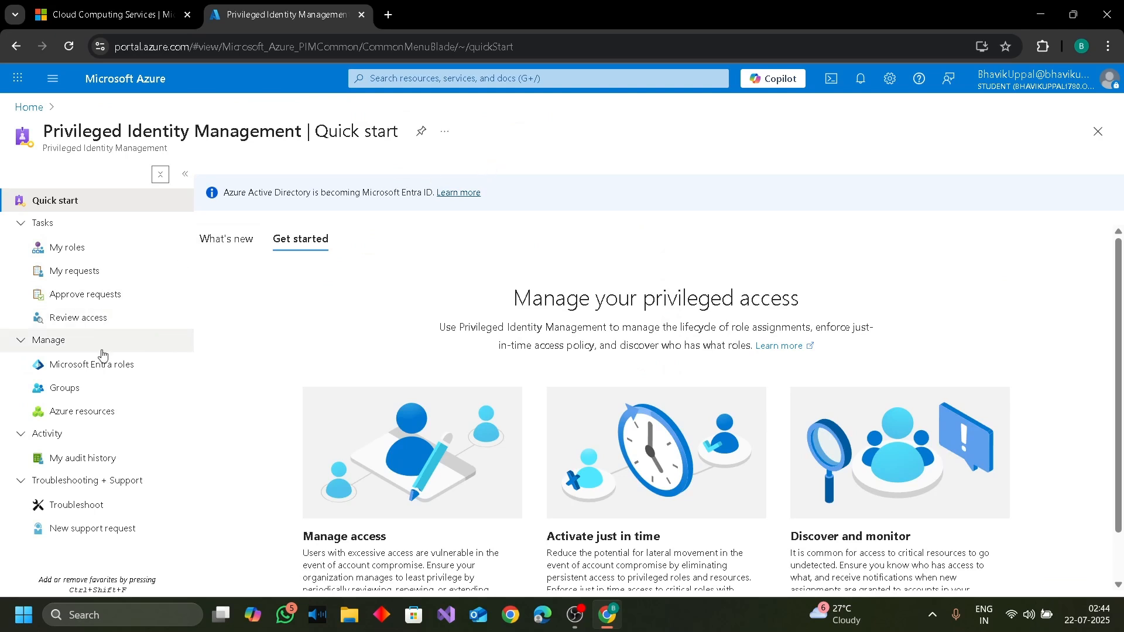
pyautogui.click(124, 365)
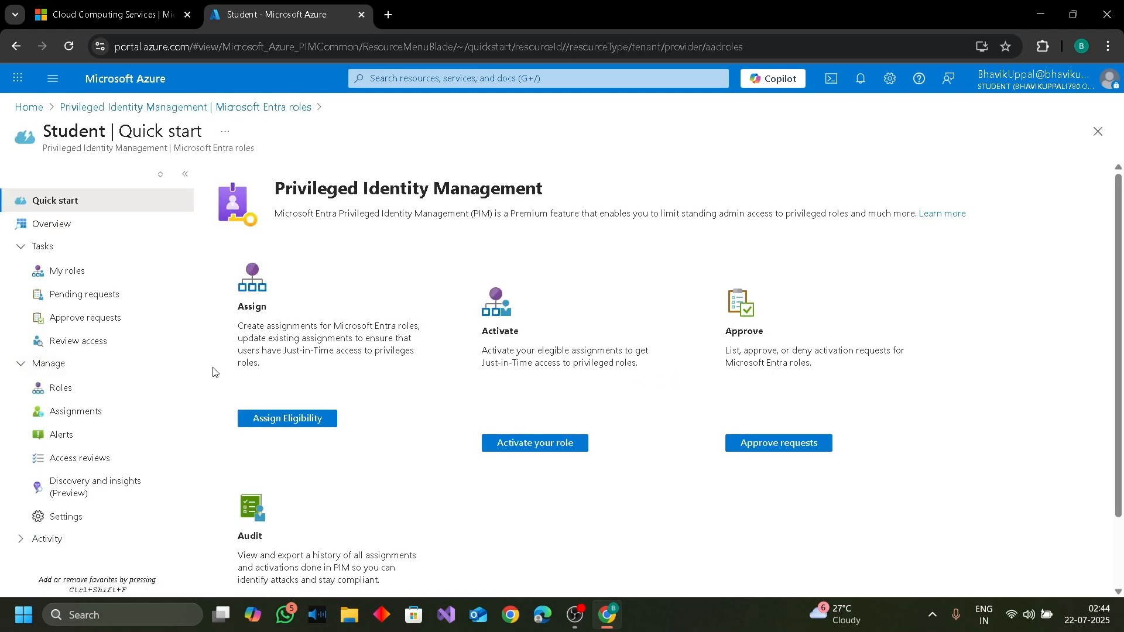
# - Start assigning eligibility, filter the roles by "AI" and open the AI Administrator role
pyautogui.click(312, 417)
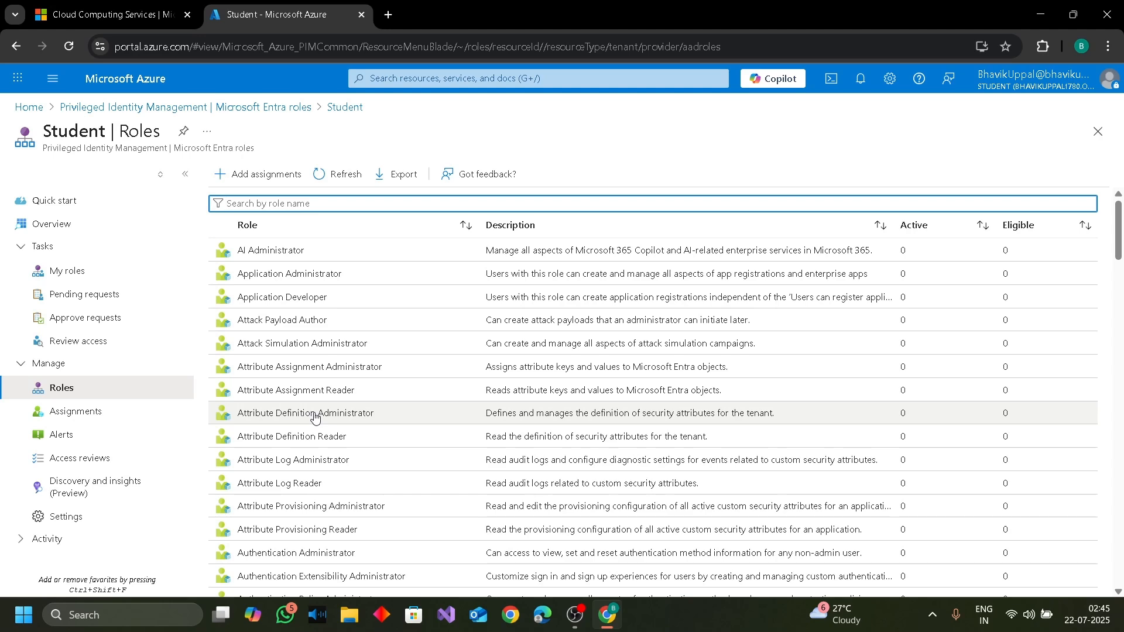
pyautogui.write('AI')
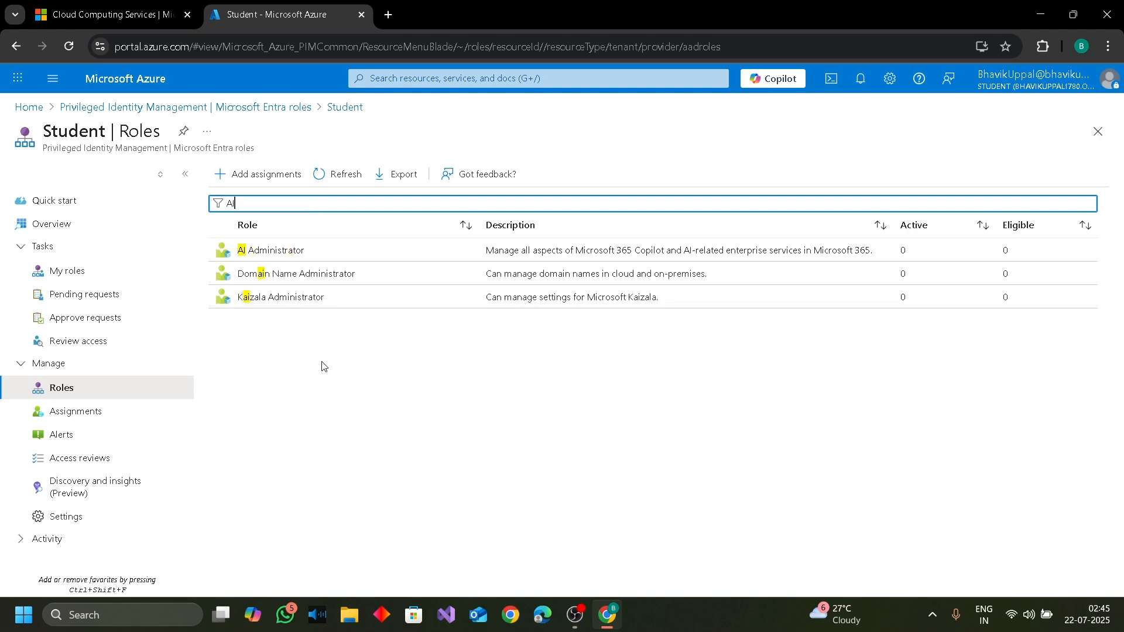
pyautogui.click(331, 253)
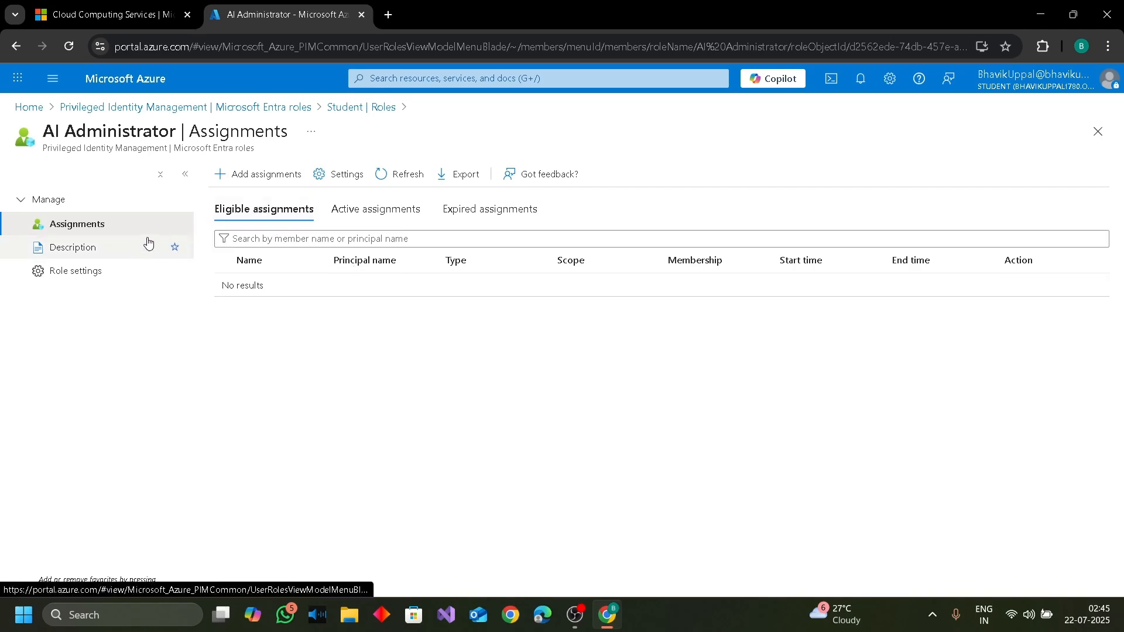
# - Add an AI Administrator assignment with the tenant user as the selected member and proceed to its settings
pyautogui.click(249, 182)
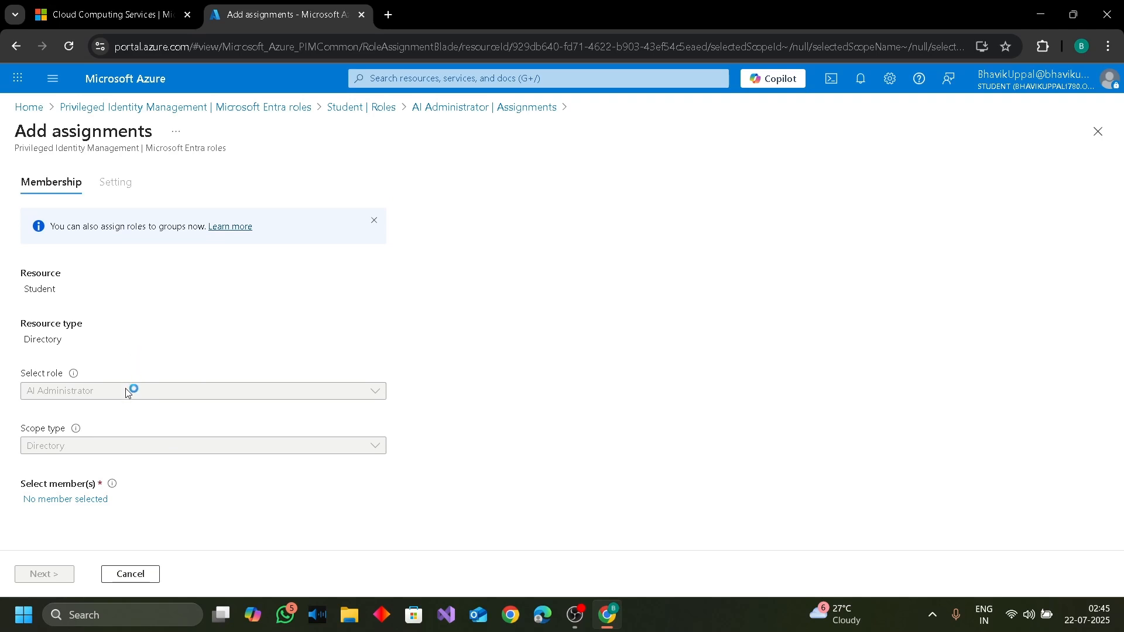
pyautogui.click(64, 505)
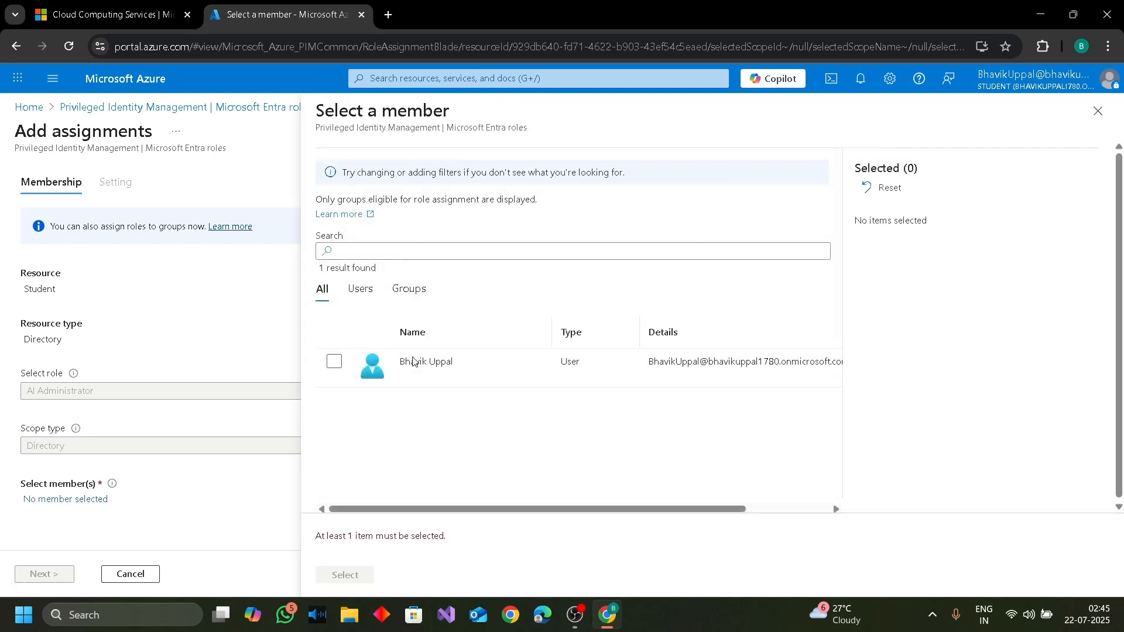
pyautogui.click(335, 363)
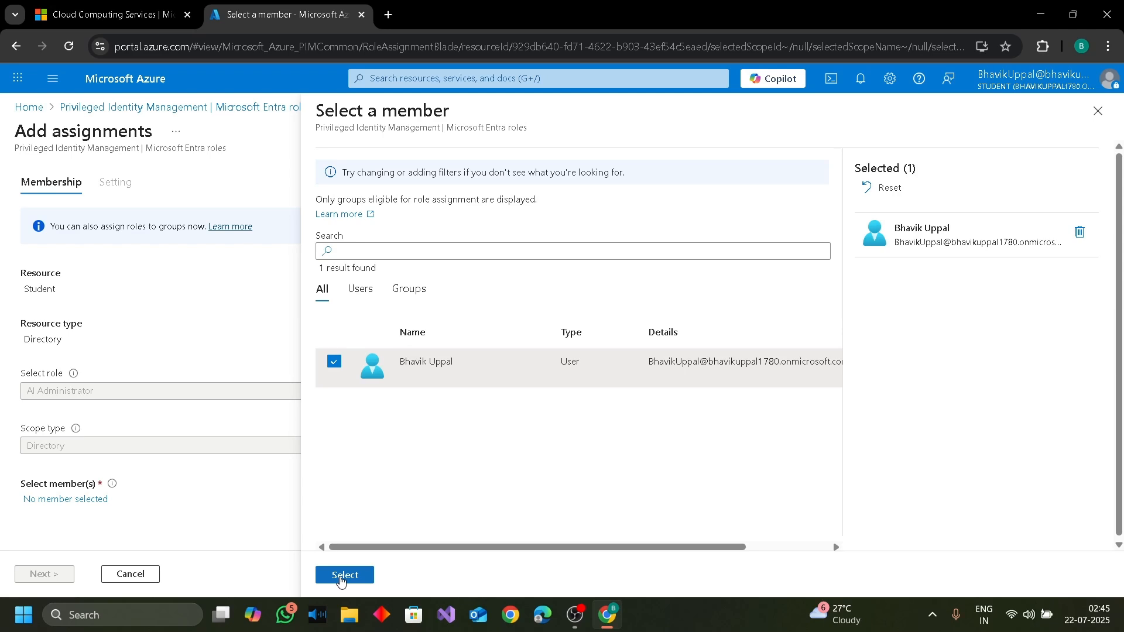
pyautogui.click(342, 575)
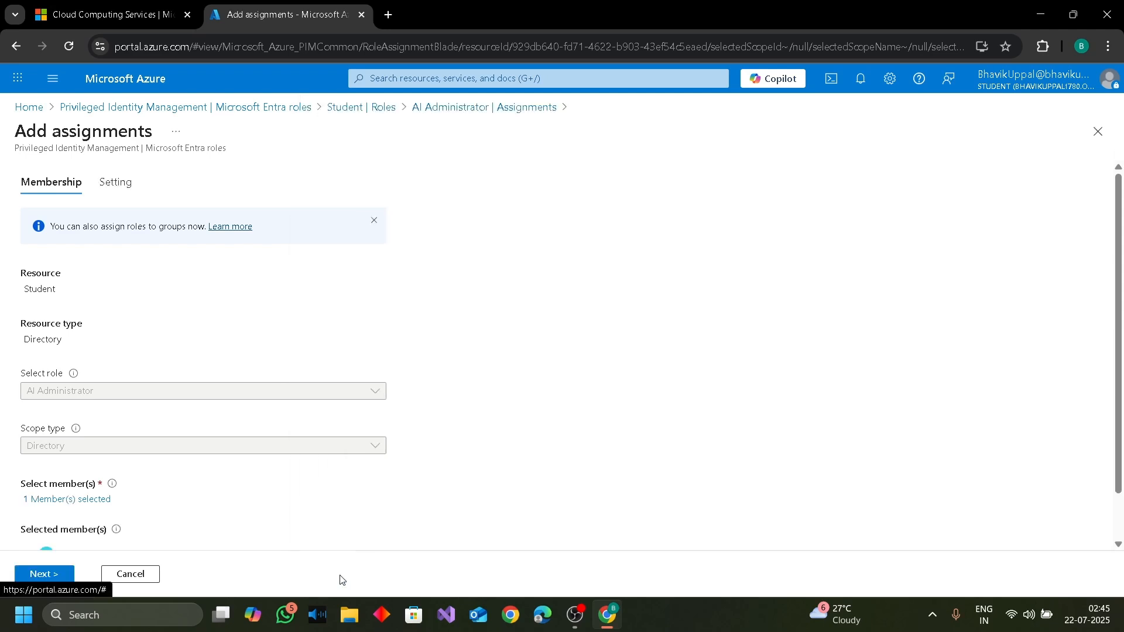
pyautogui.click(56, 579)
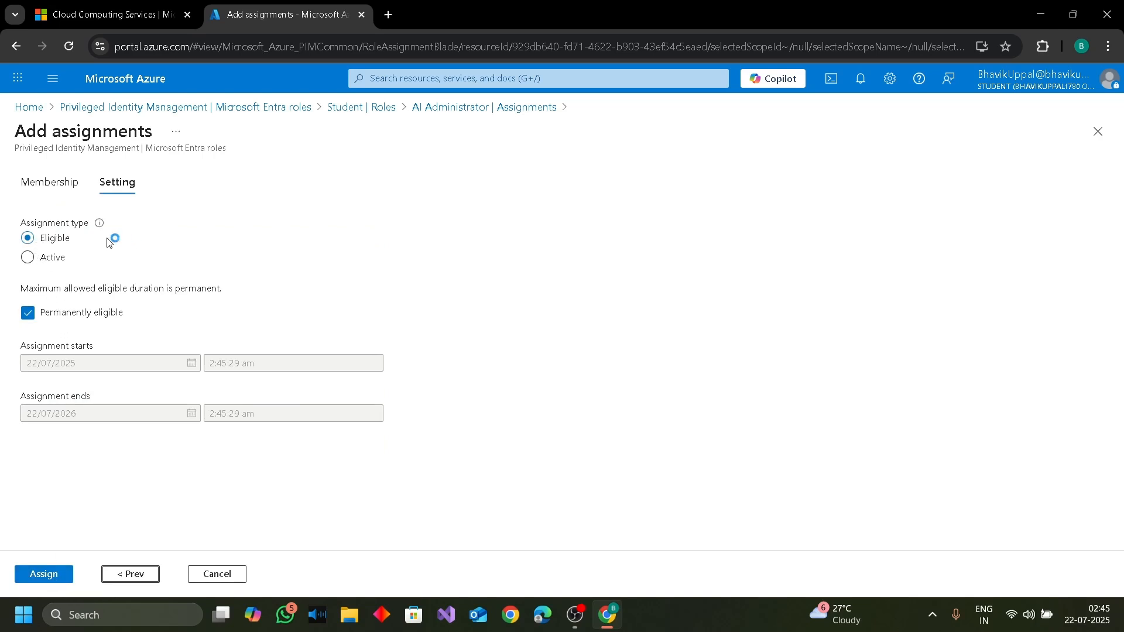
# - Turn off permanent eligibility, set the assignment end date to 31/12/2025 and assign the role
pyautogui.click(30, 320)
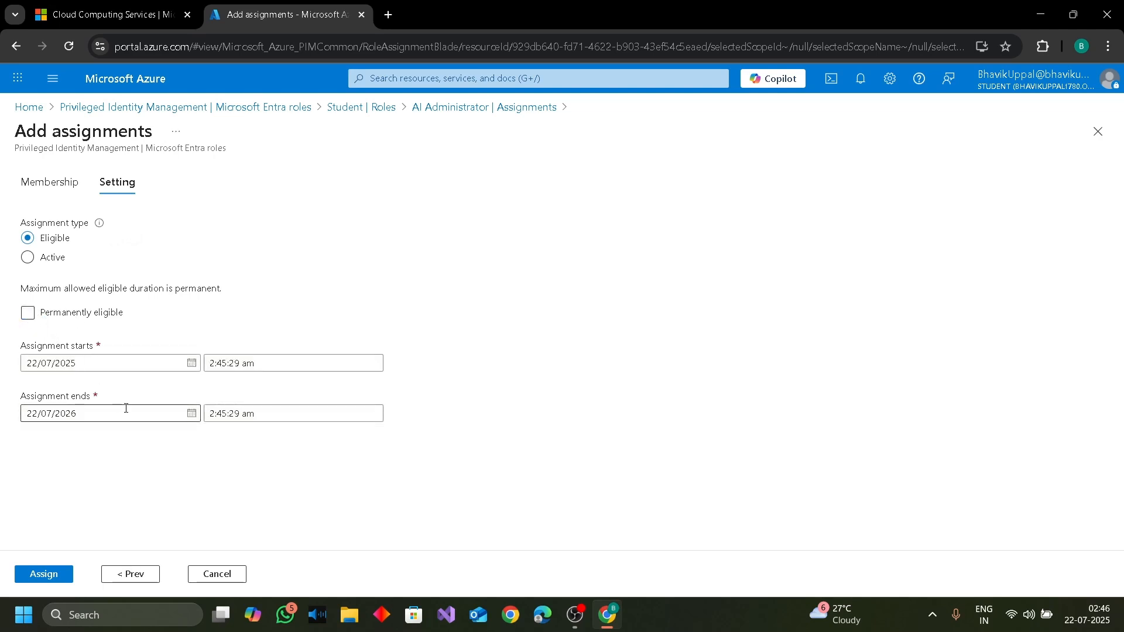
pyautogui.click(189, 415)
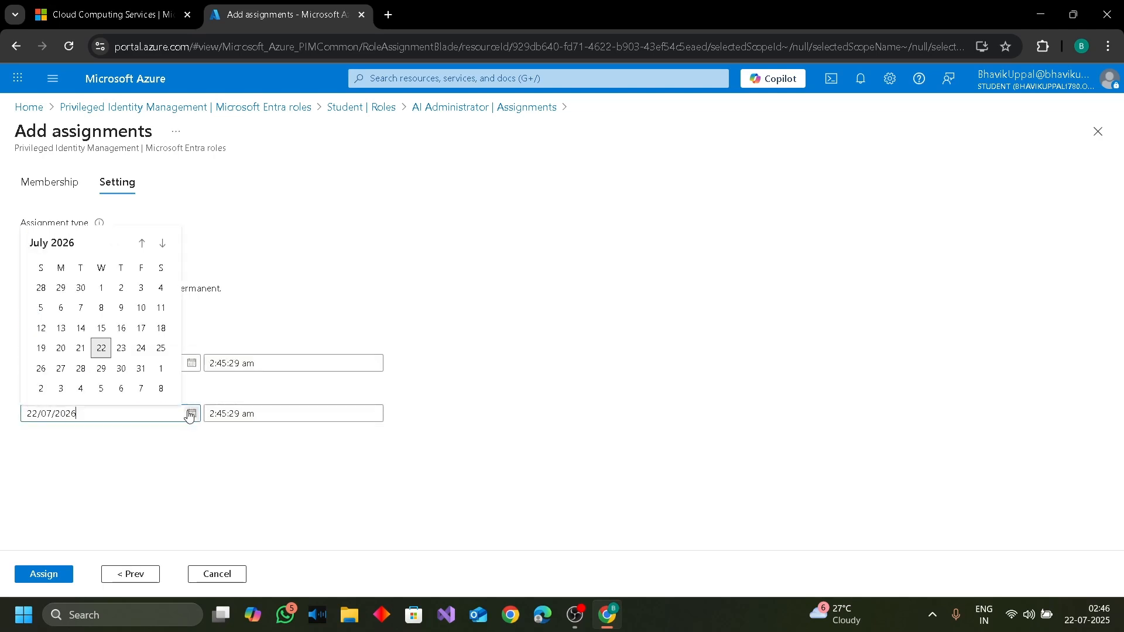
pyautogui.click(142, 248)
pyautogui.click(143, 248)
pyautogui.click(143, 247)
pyautogui.click(143, 248)
pyautogui.click(143, 247)
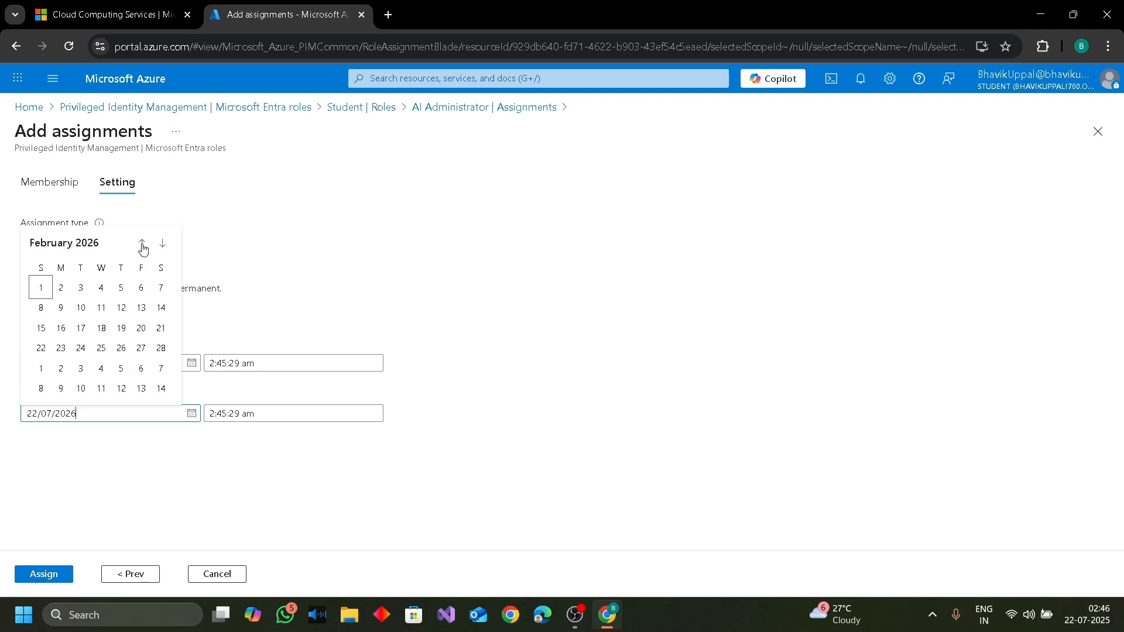
pyautogui.click(143, 247)
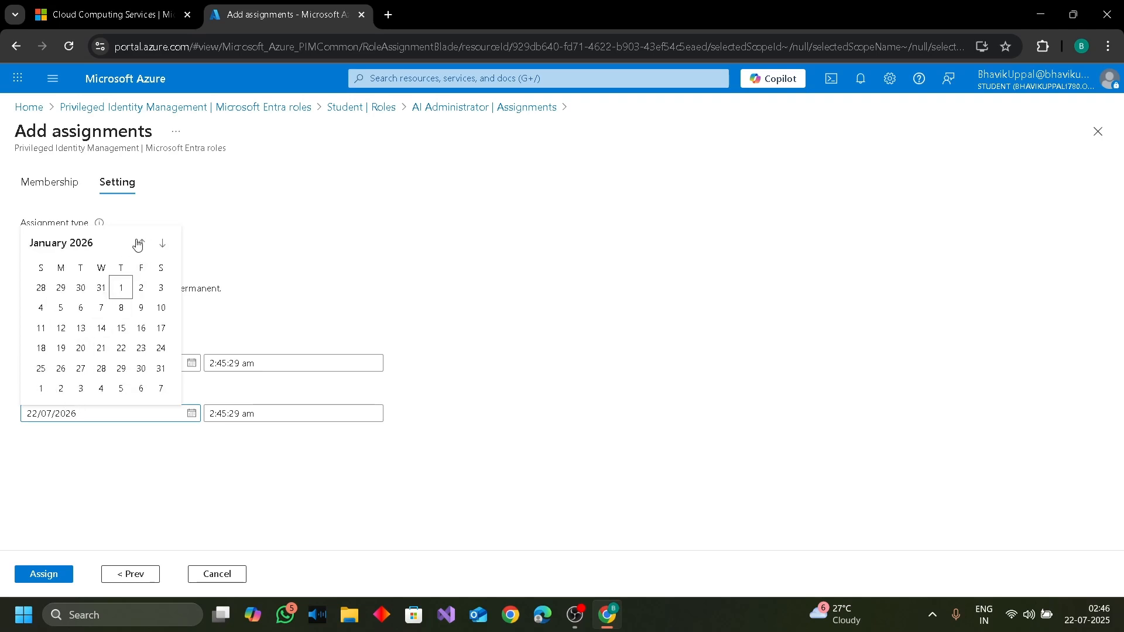
pyautogui.click(141, 245)
pyautogui.click(102, 369)
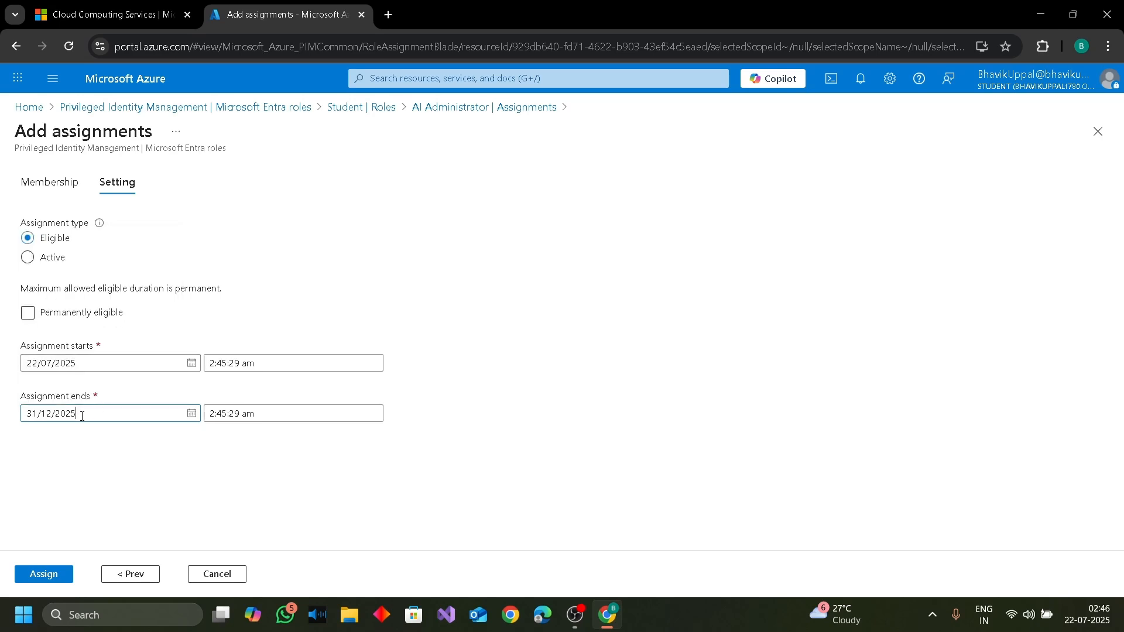
pyautogui.click(67, 581)
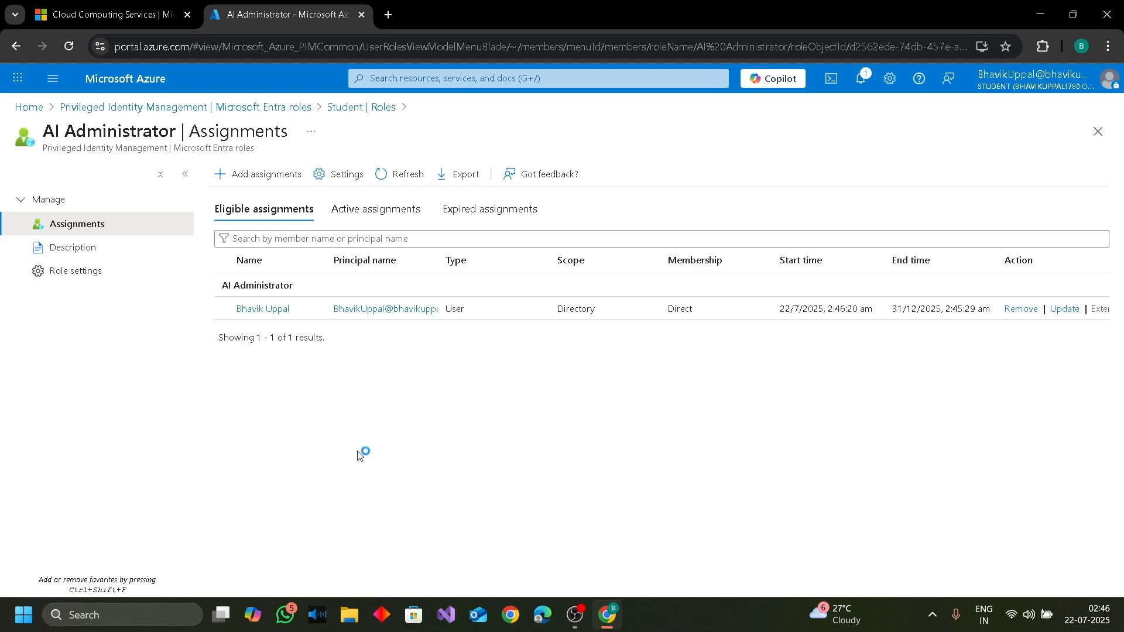
# - Return to Microsoft Entra ID, open the tenant user's profile and select the account's sign-in address
pyautogui.click(620, 75)
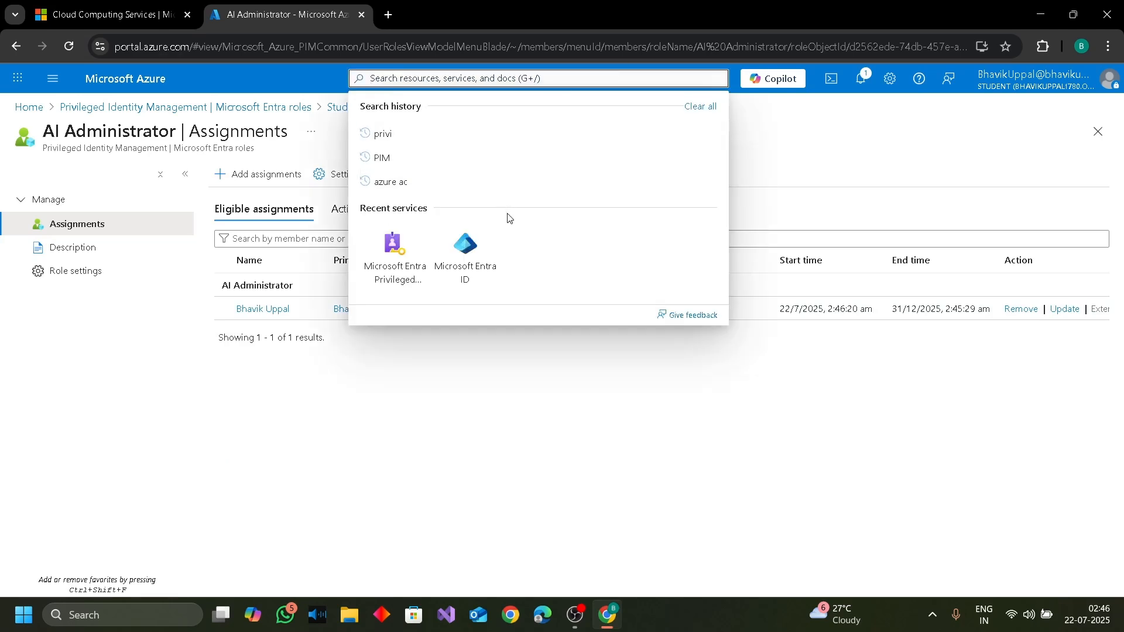
pyautogui.click(461, 278)
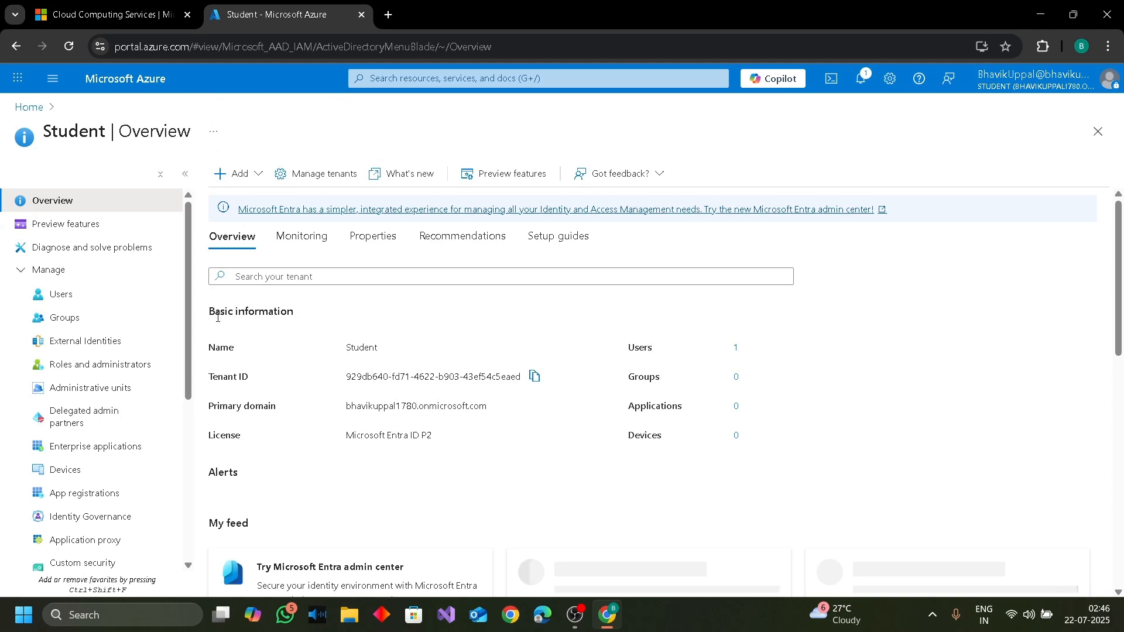
pyautogui.click(104, 304)
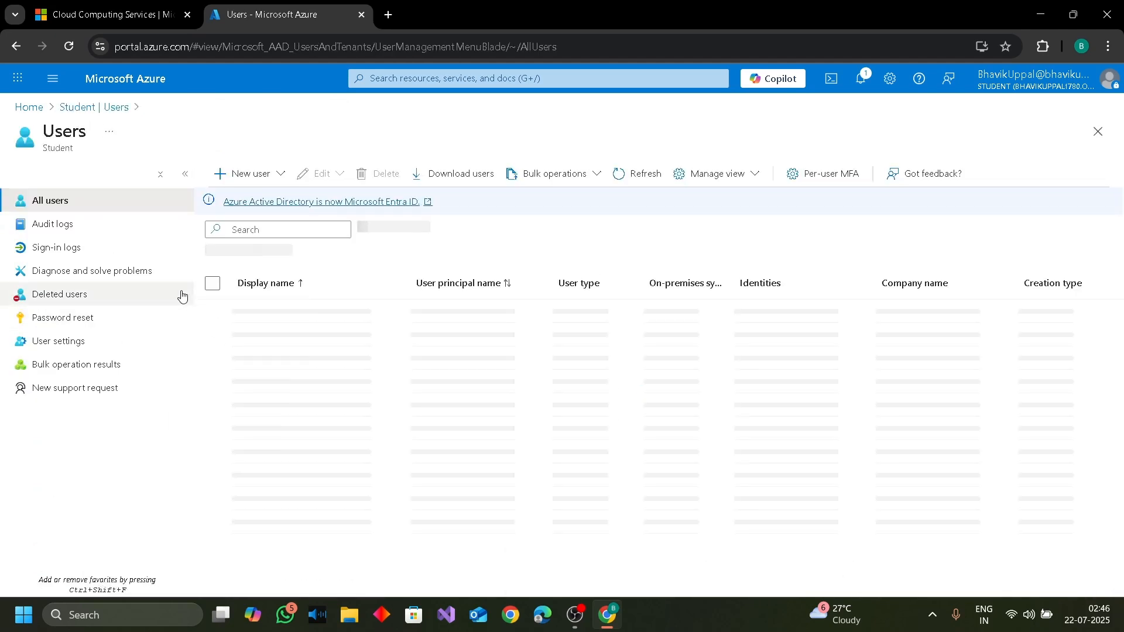
pyautogui.click(294, 320)
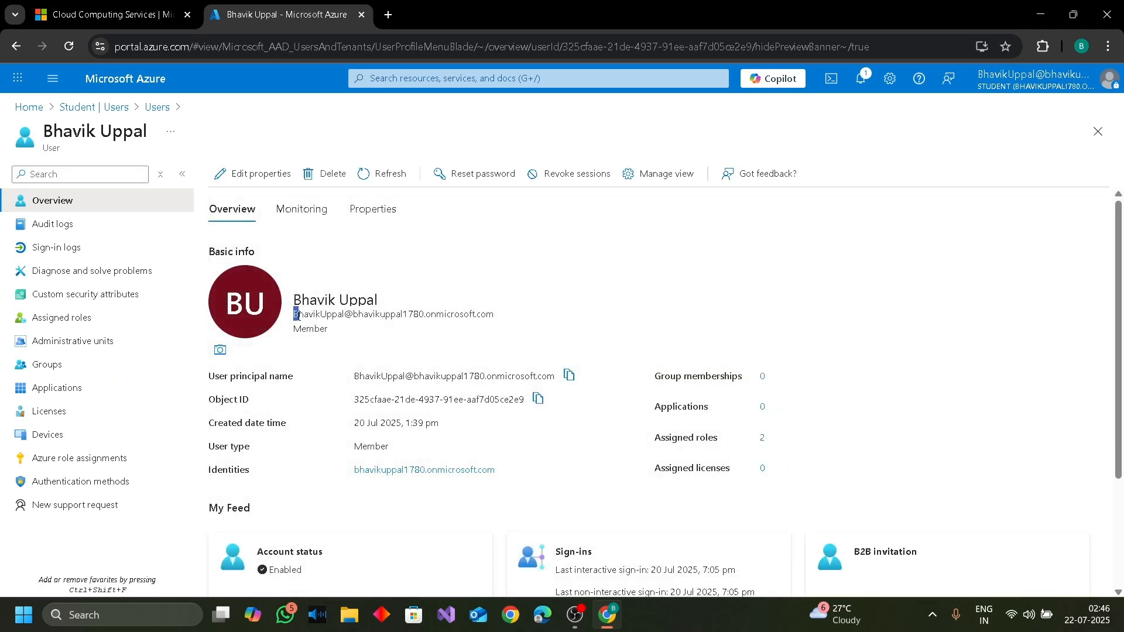
pyautogui.moveTo(294, 316); pyautogui.dragTo(521, 325)
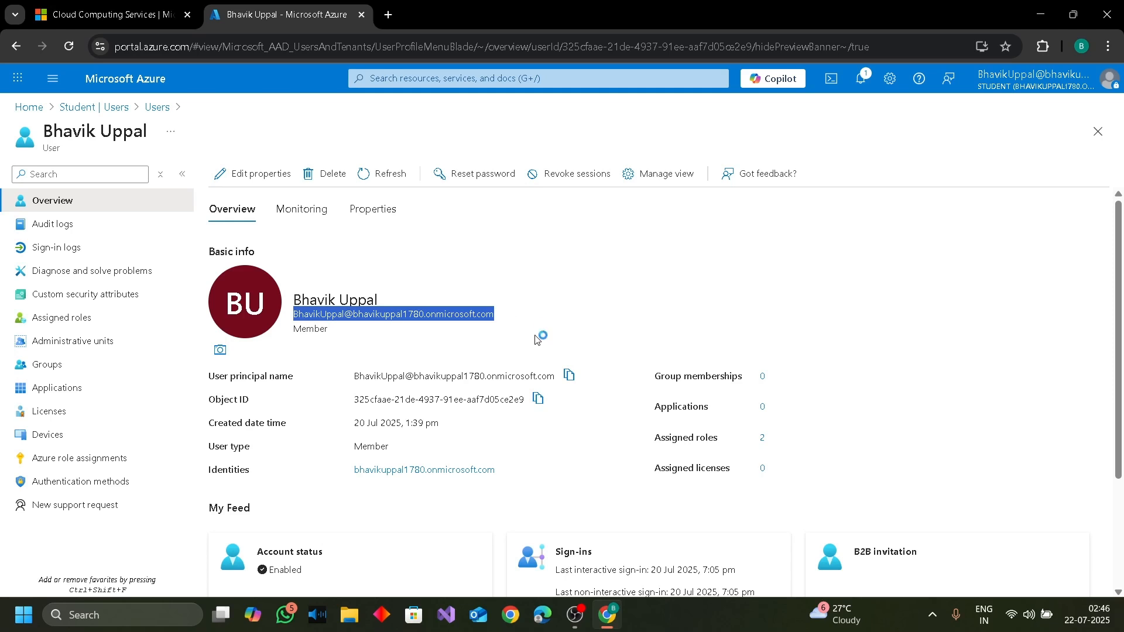
# - Switch to a Chrome window under another profile, search Google for "azure portal" and open the Microsoft Azure portal page
pyautogui.click(517, 619)
pyautogui.click(789, 282)
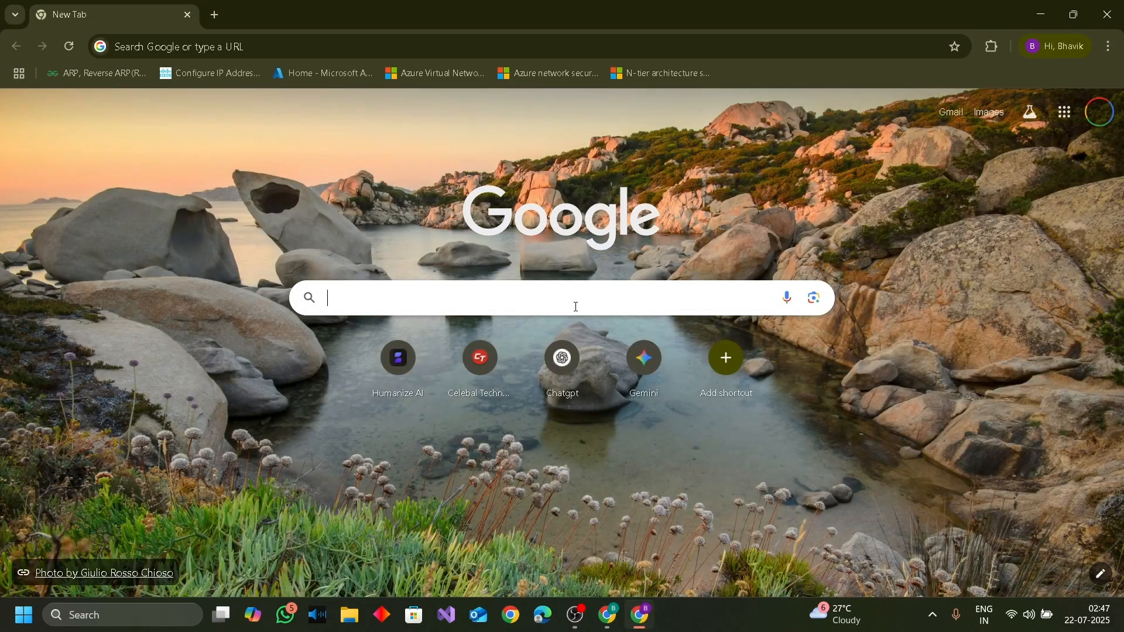
pyautogui.click(576, 307)
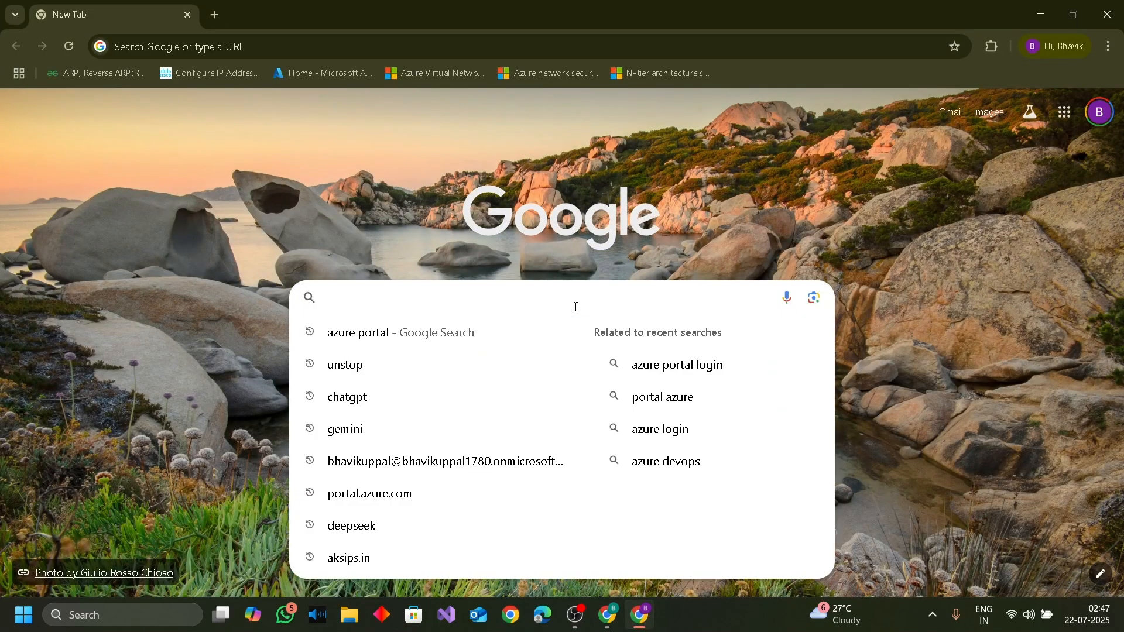
pyautogui.click(542, 328)
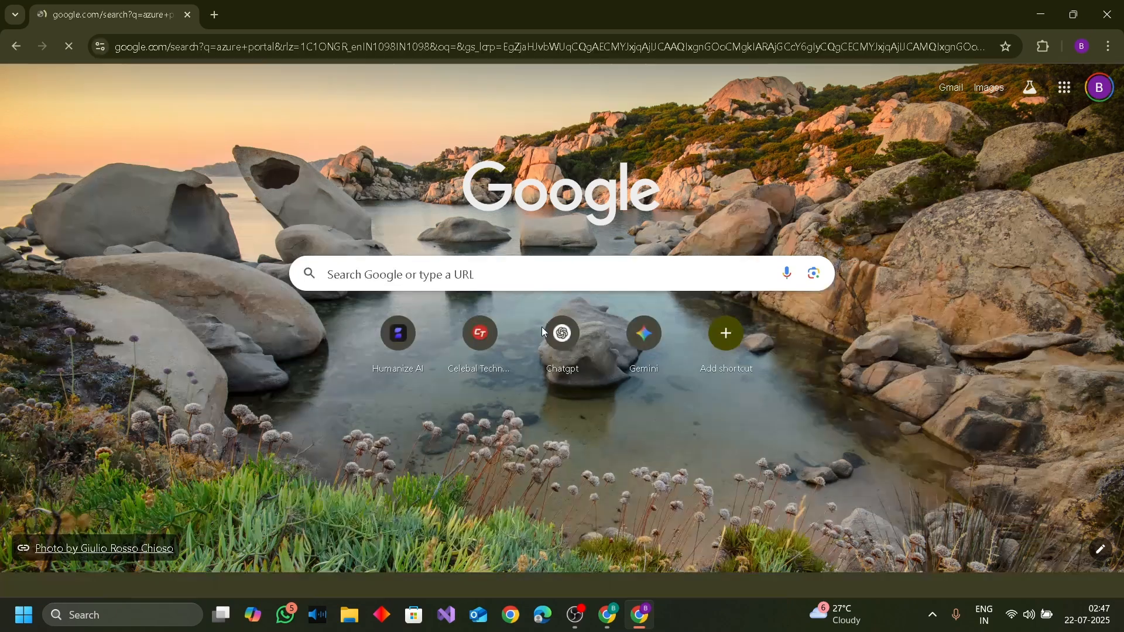
pyautogui.click(224, 251)
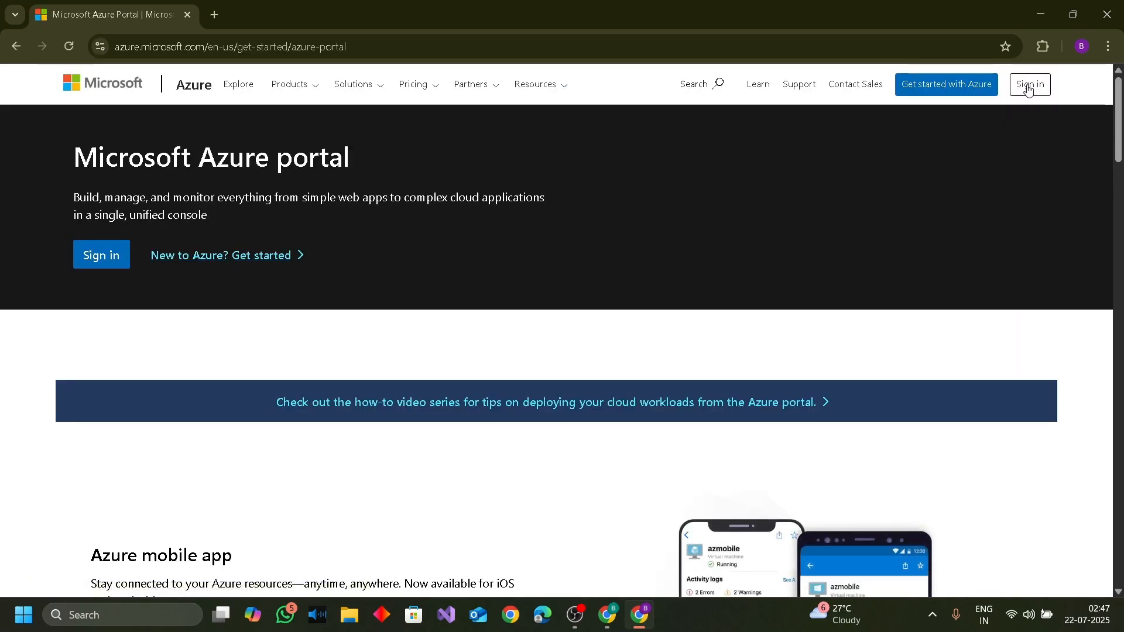
# - Sign in to the Azure portal with the tenant account, search for "PIM" and open Microsoft Entra Privileged Identity Management
pyautogui.click(1030, 88)
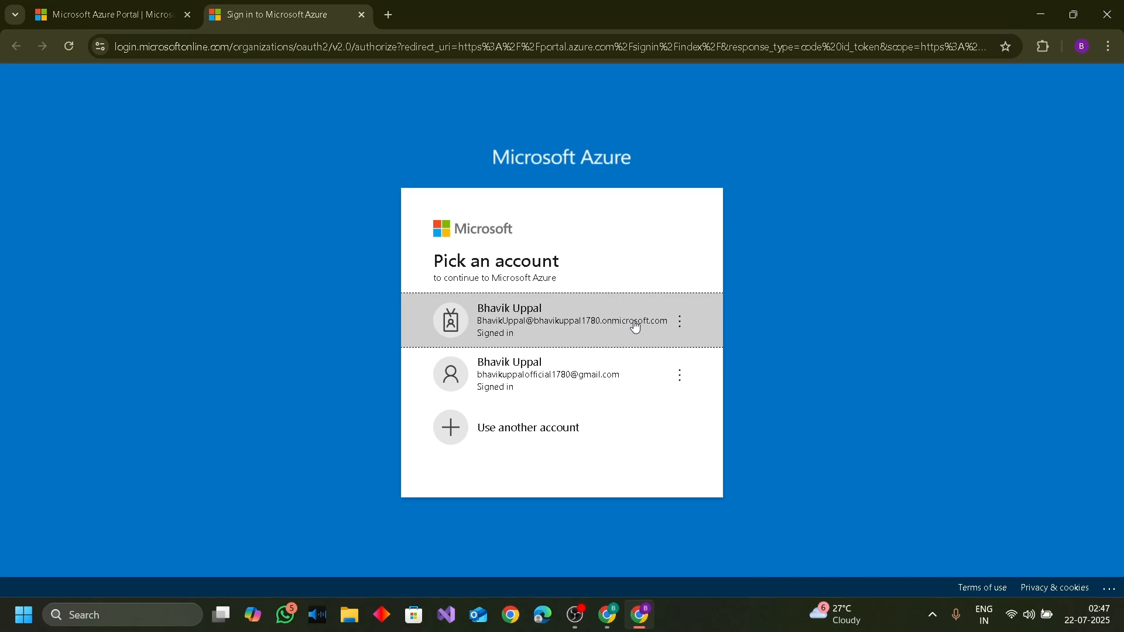
pyautogui.click(613, 329)
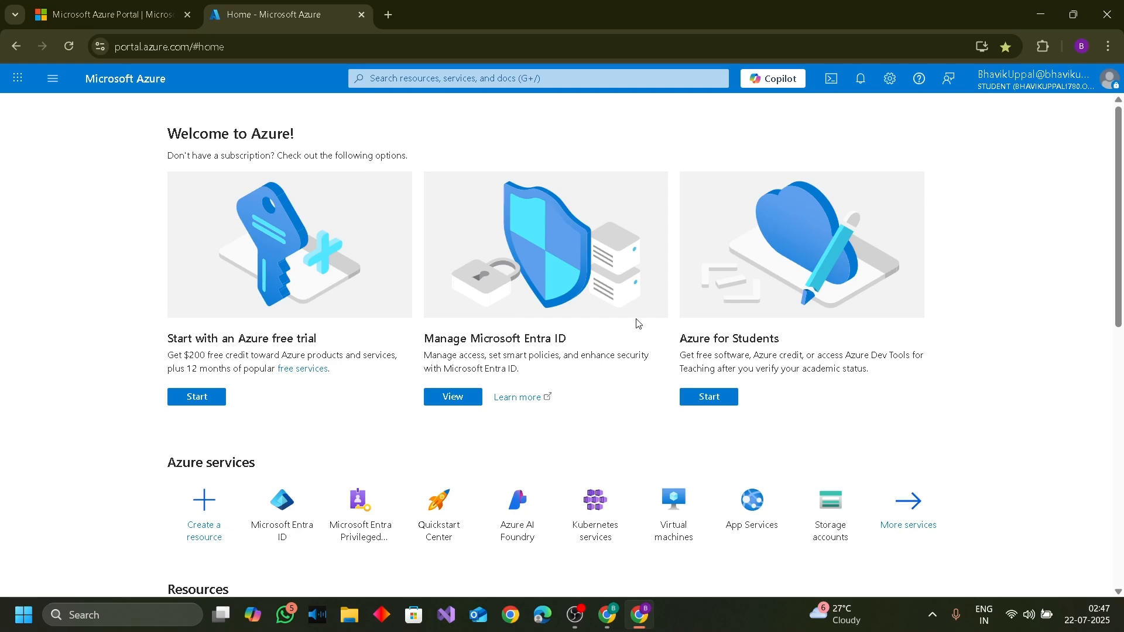
pyautogui.click(469, 78)
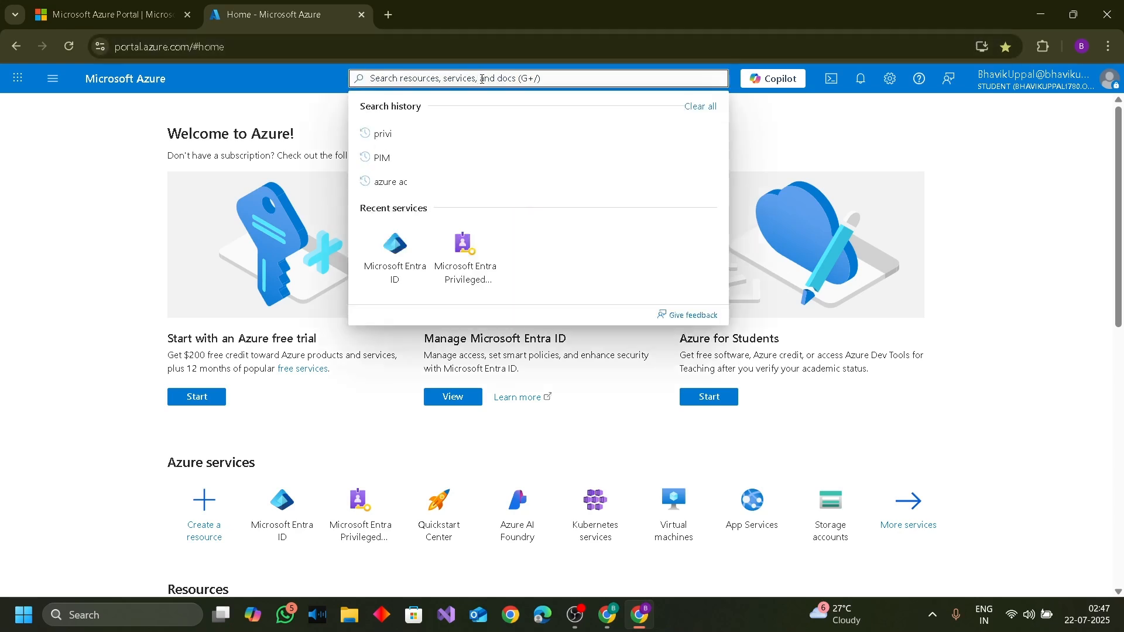
pyautogui.write('PIM')
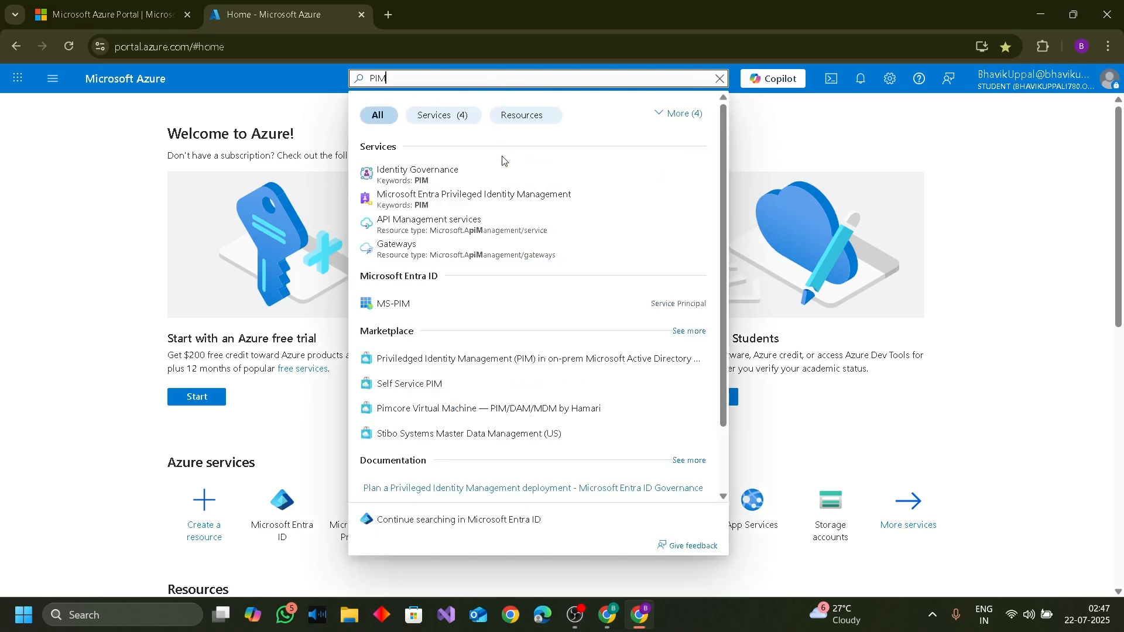
pyautogui.click(499, 205)
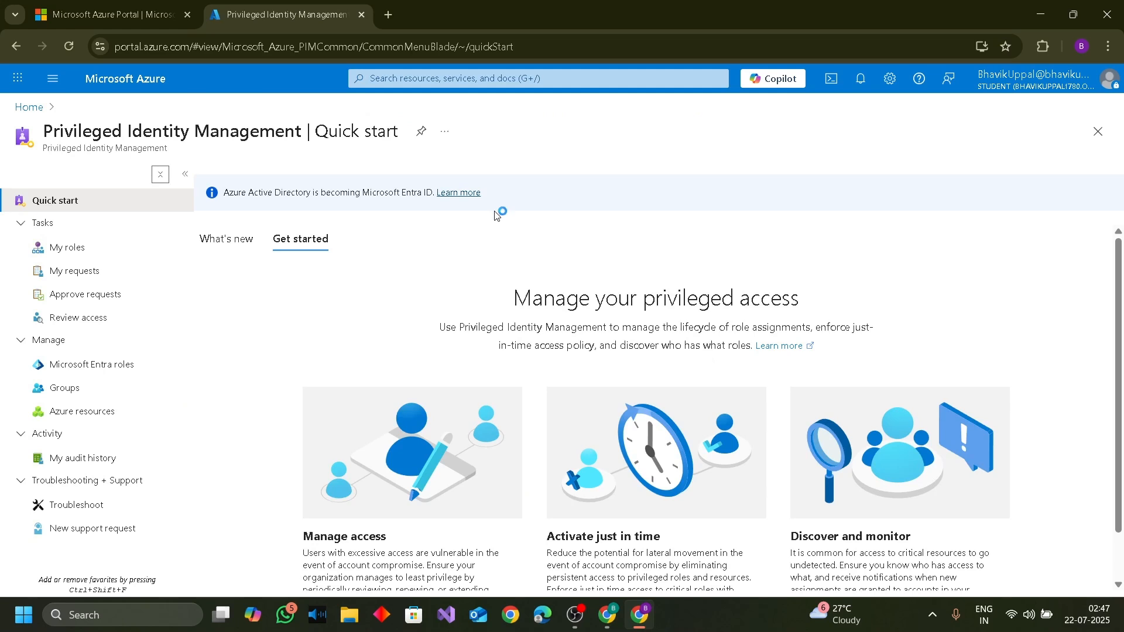
# - Open the signed-in user's own eligible Microsoft Entra roles and start activating AI Administrator without a custom start time
pyautogui.click(89, 251)
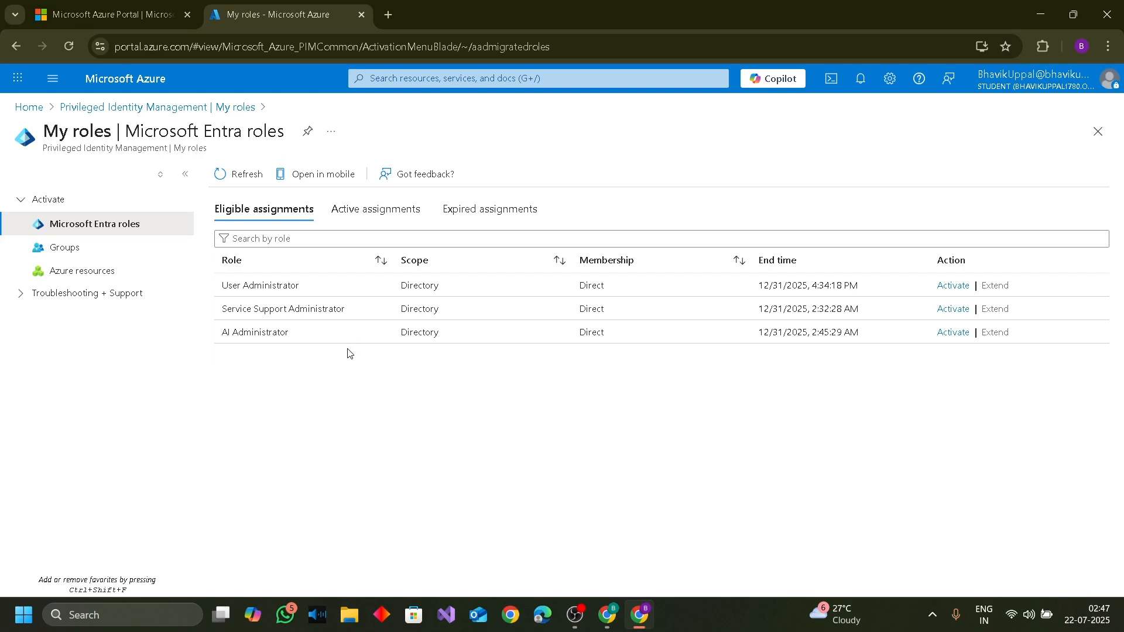
pyautogui.click(953, 333)
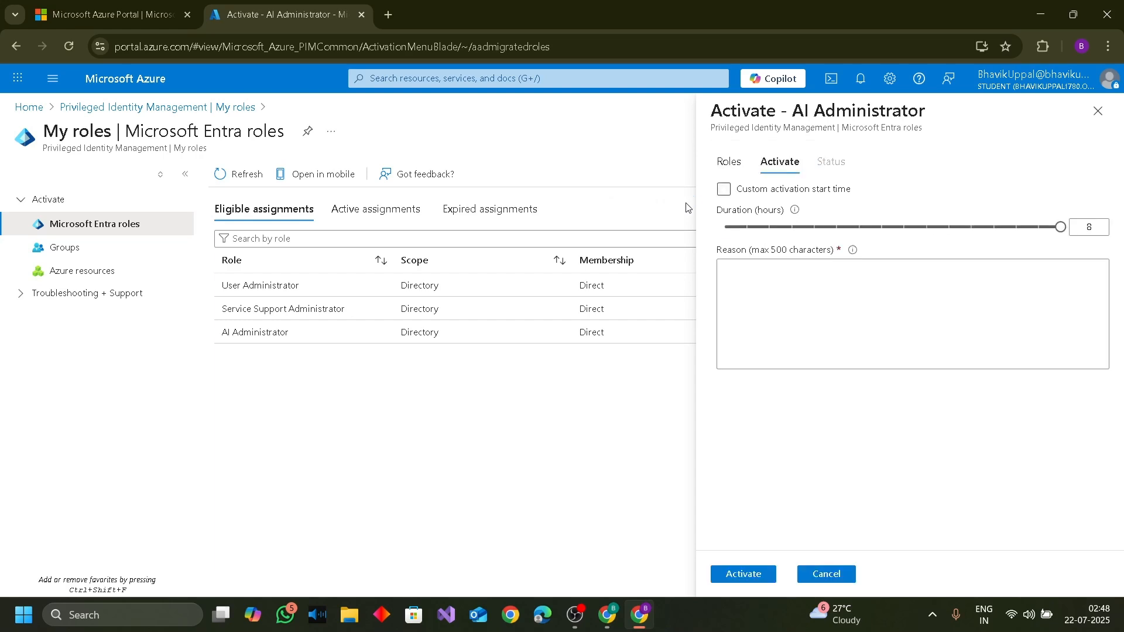
pyautogui.click(798, 193)
pyautogui.click(800, 196)
# - Switch to the Chrome window of the first profile and open Microsoft Entra roles in Privileged Identity Management
pyautogui.moveTo(640, 615)
pyautogui.click(608, 615)
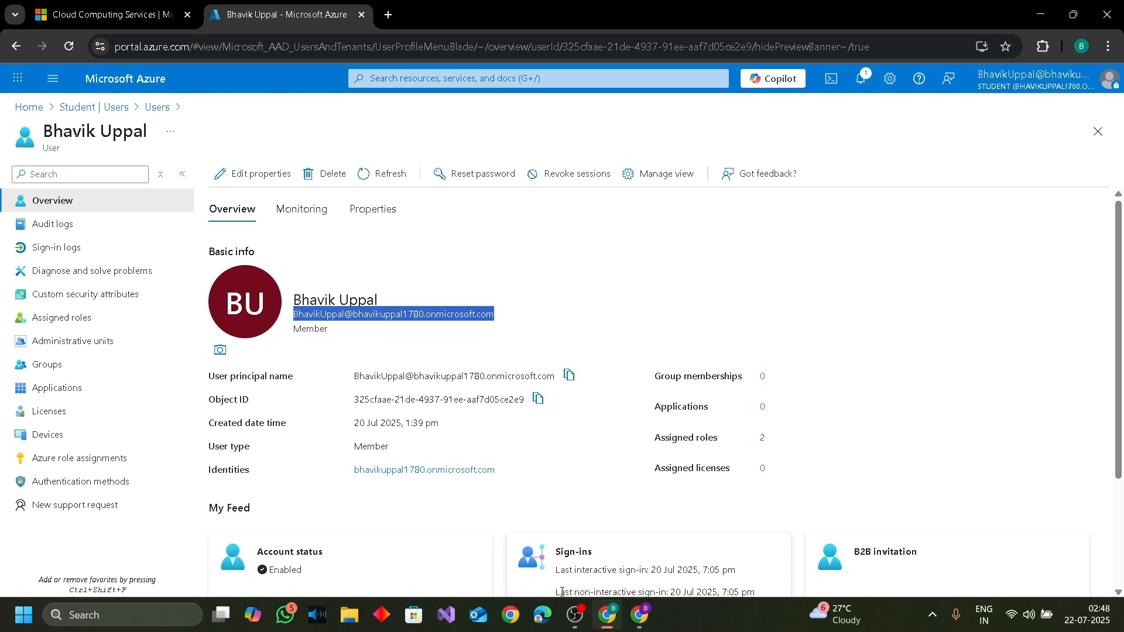
pyautogui.click(458, 79)
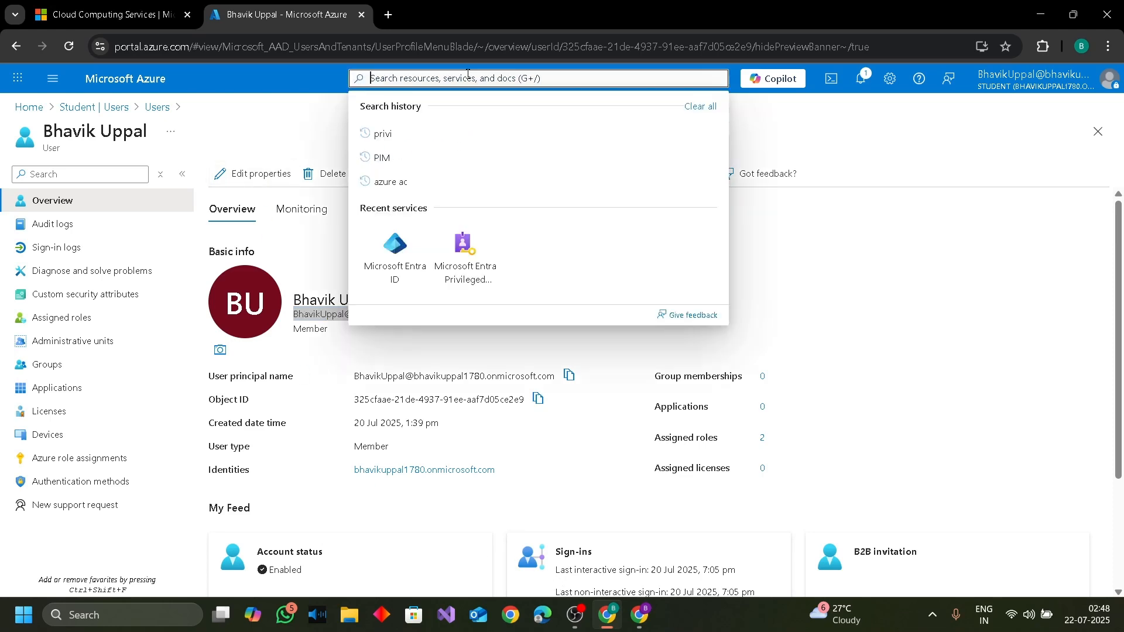
pyautogui.click(454, 249)
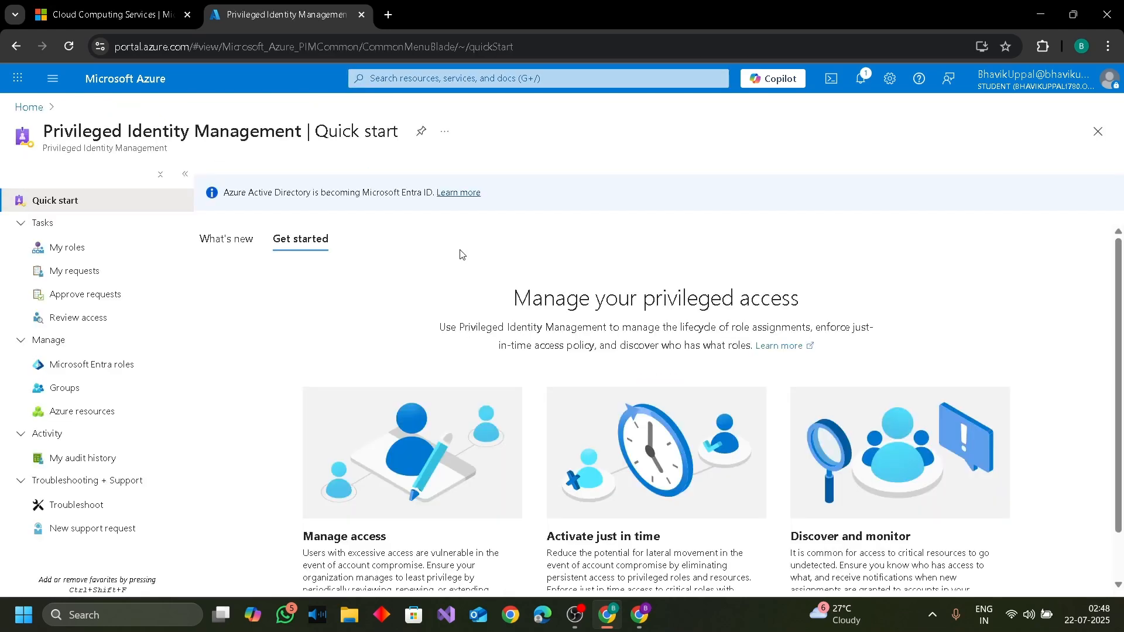
pyautogui.click(141, 366)
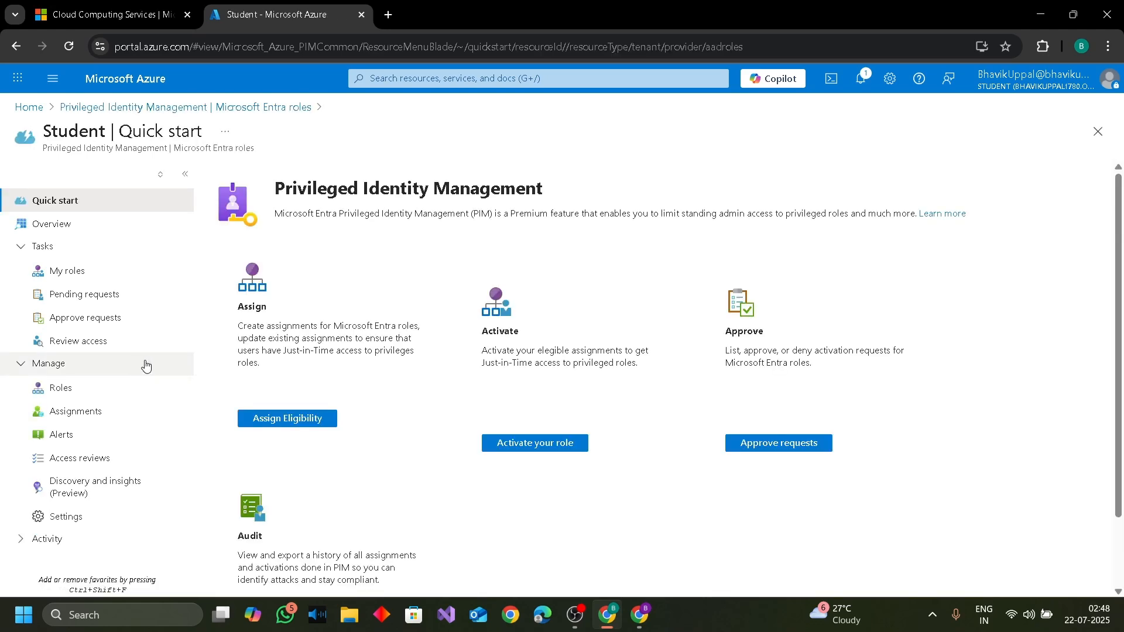
# - Filter the roles by "AI", open AI Administrator and inspect the tenant user's eligible assignment details
pyautogui.click(89, 396)
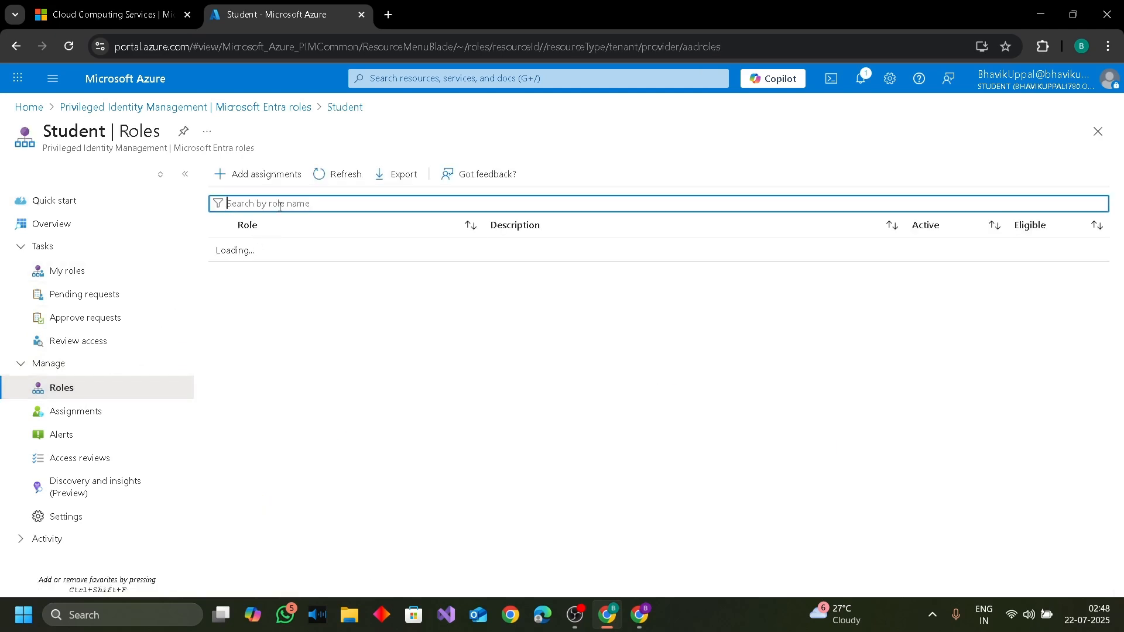
pyautogui.write('AI')
pyautogui.click(288, 251)
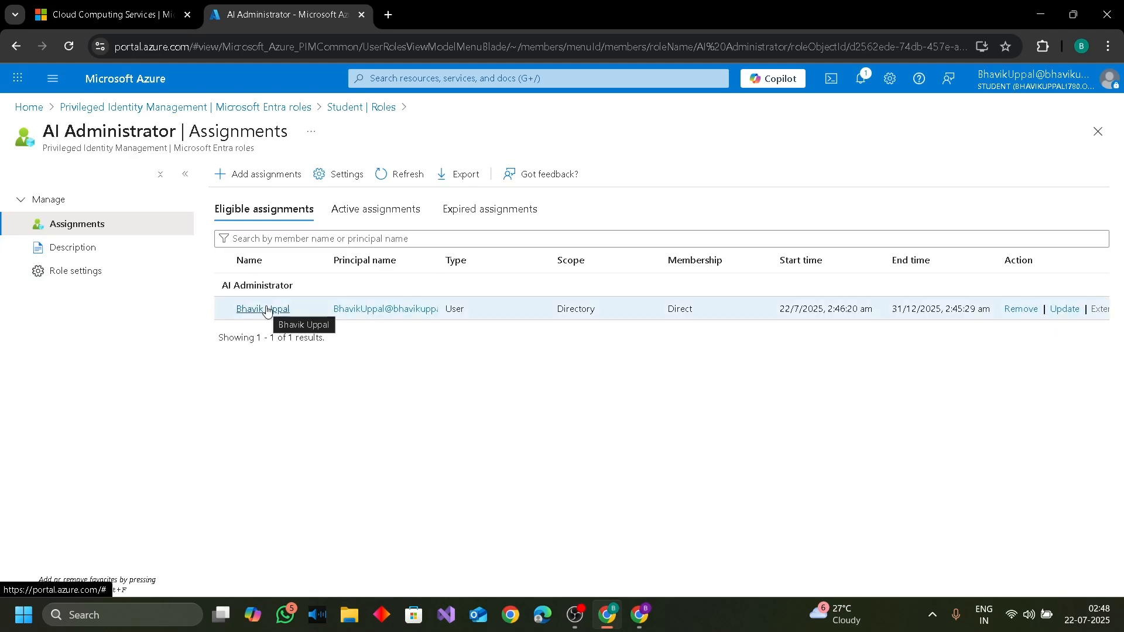
pyautogui.click(267, 309)
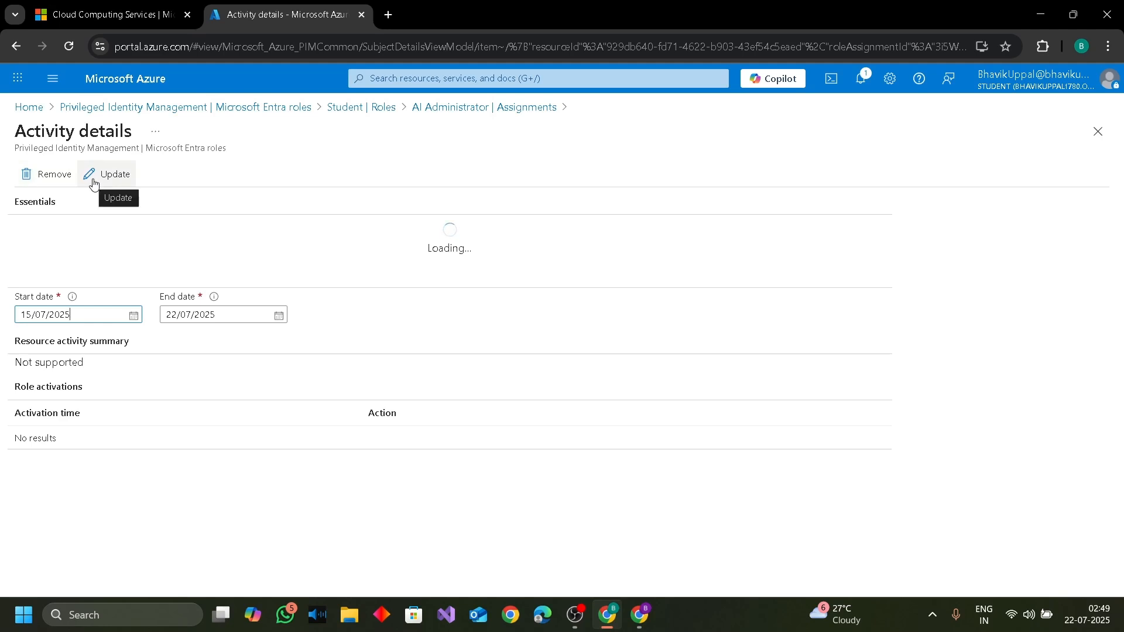
pyautogui.click(18, 48)
# - Edit the AI Administrator role settings to require Azure MFA on activation and save the update
pyautogui.click(102, 270)
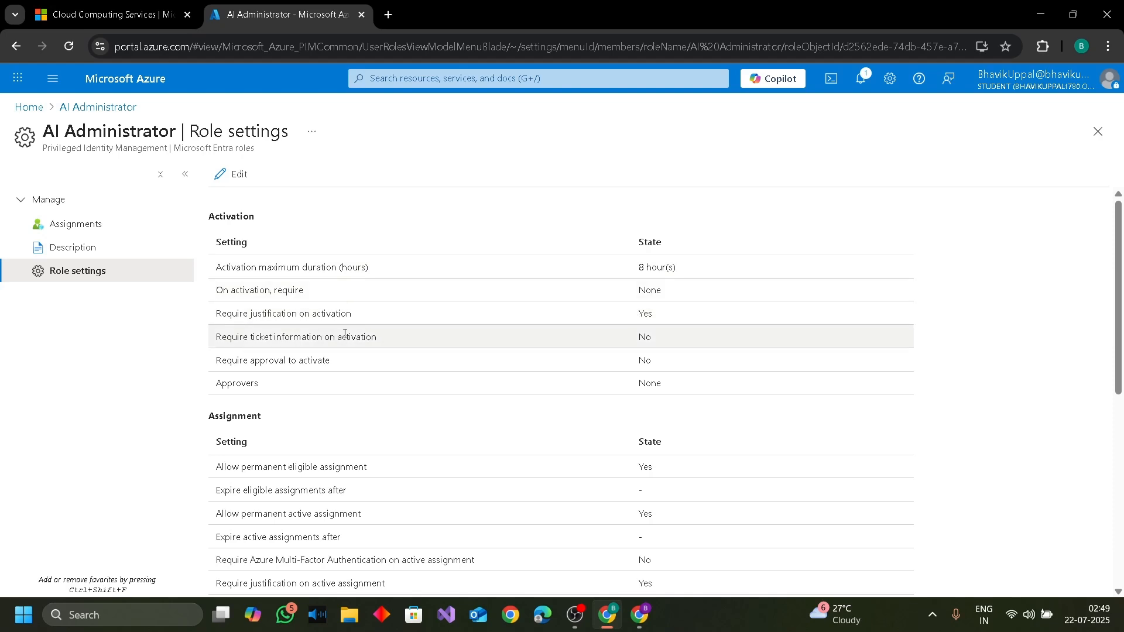
pyautogui.click(244, 182)
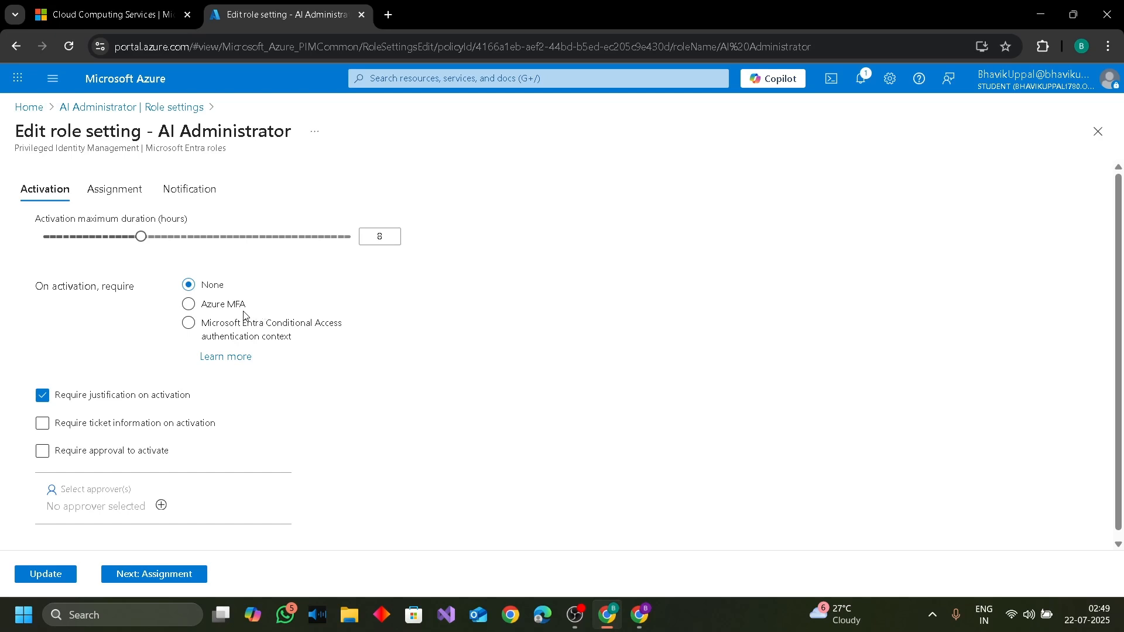
pyautogui.click(188, 304)
pyautogui.click(69, 579)
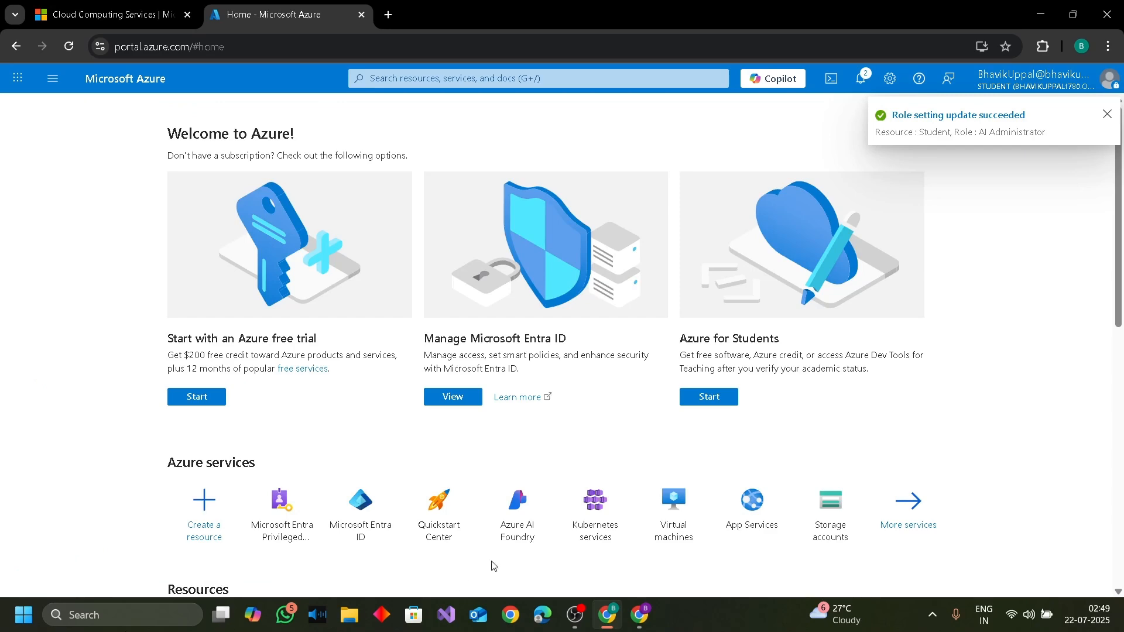
# - Return to the second profile's Chrome window and activate the AI Administrator role with the reason "I need it"
pyautogui.click(640, 615)
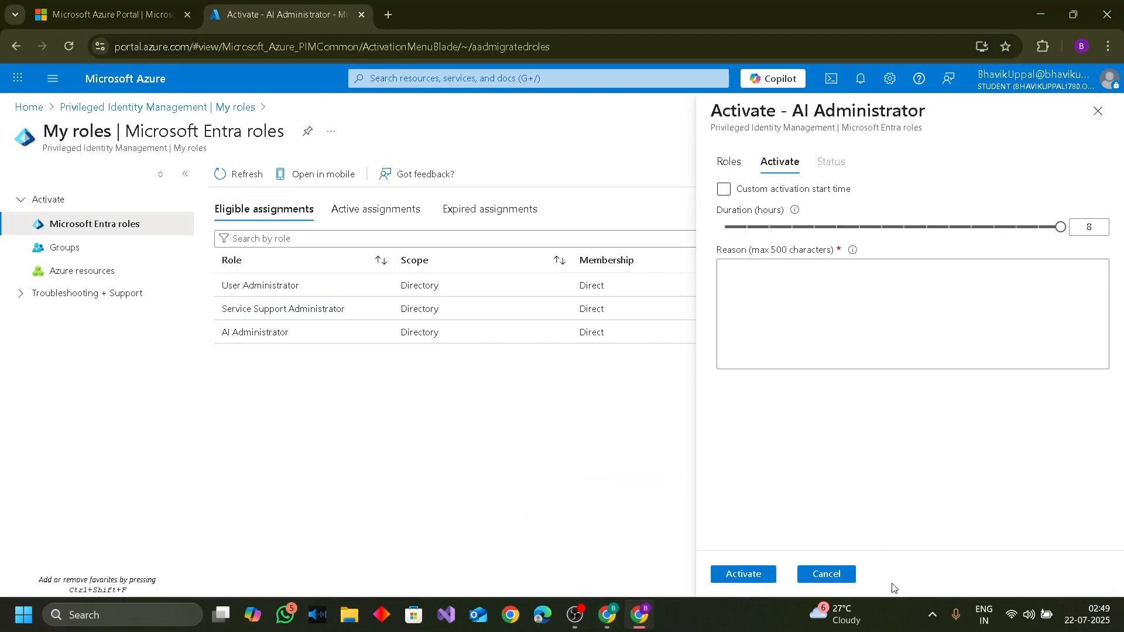
pyautogui.click(802, 317)
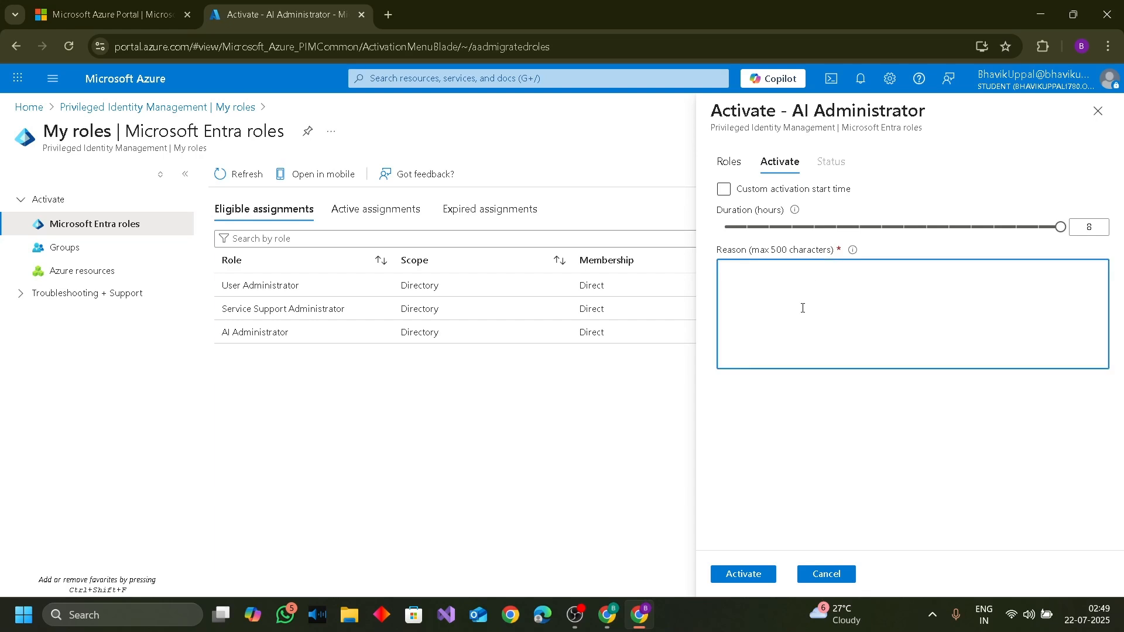
pyautogui.write('I need it')
pyautogui.click(763, 576)
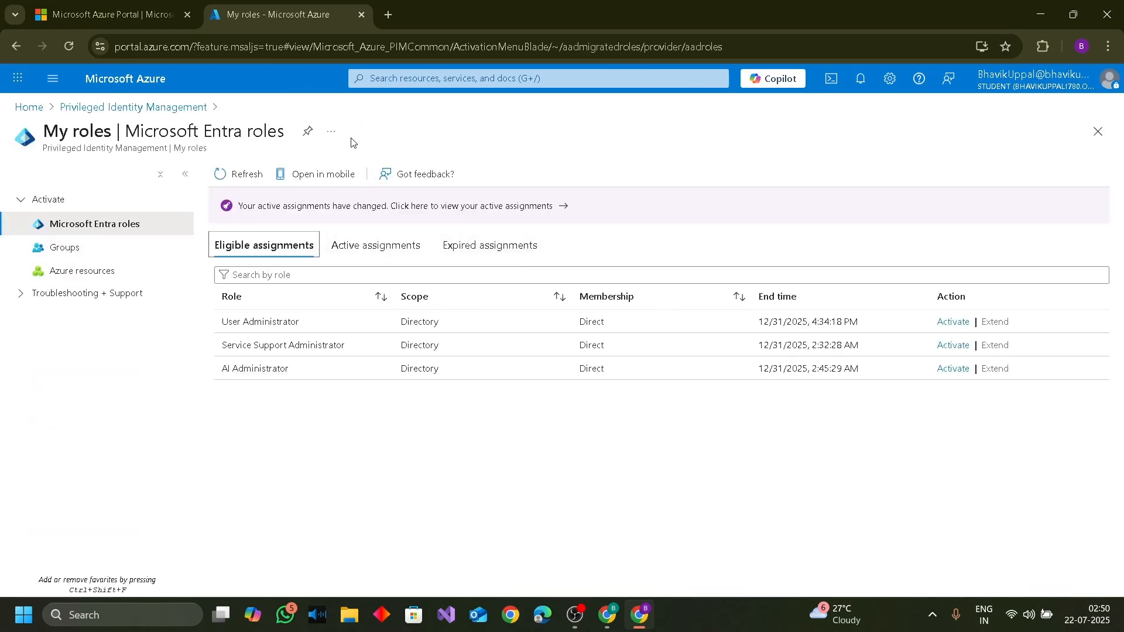
# - Open Microsoft Entra ID through the "azure ac" search and check the tenant user's assigned roles
pyautogui.click(399, 77)
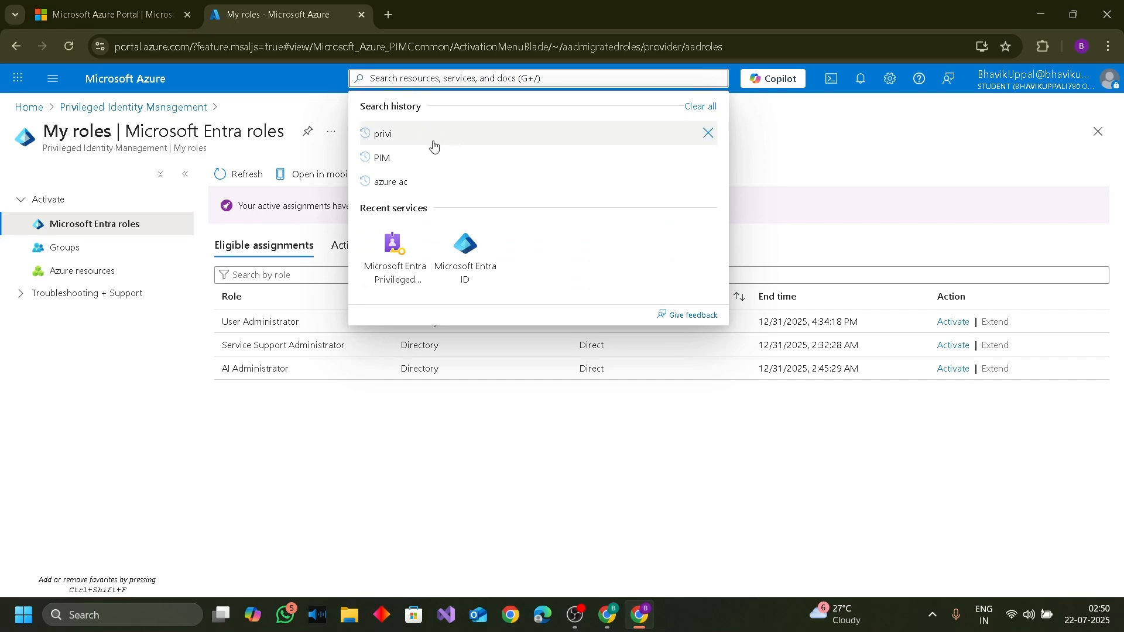
pyautogui.click(439, 193)
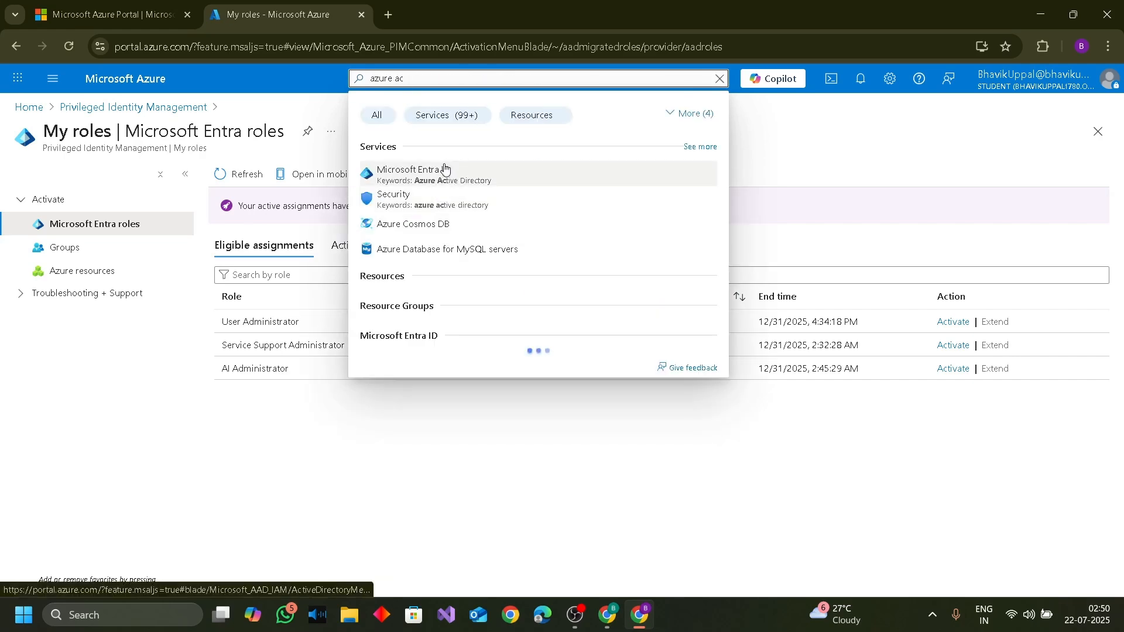
pyautogui.click(442, 171)
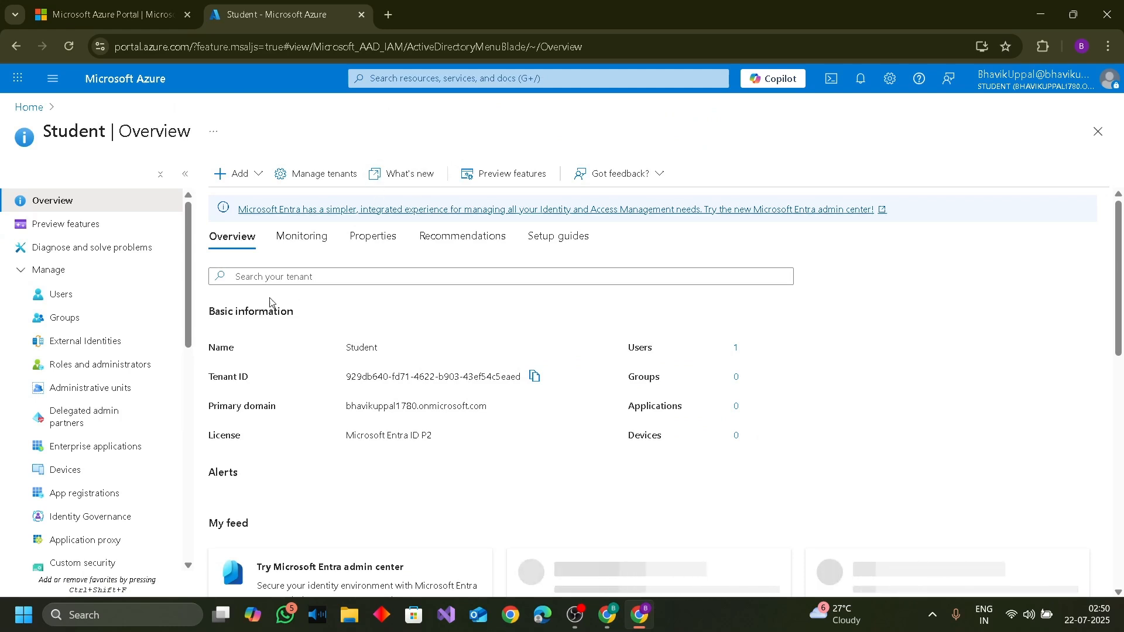
pyautogui.click(94, 302)
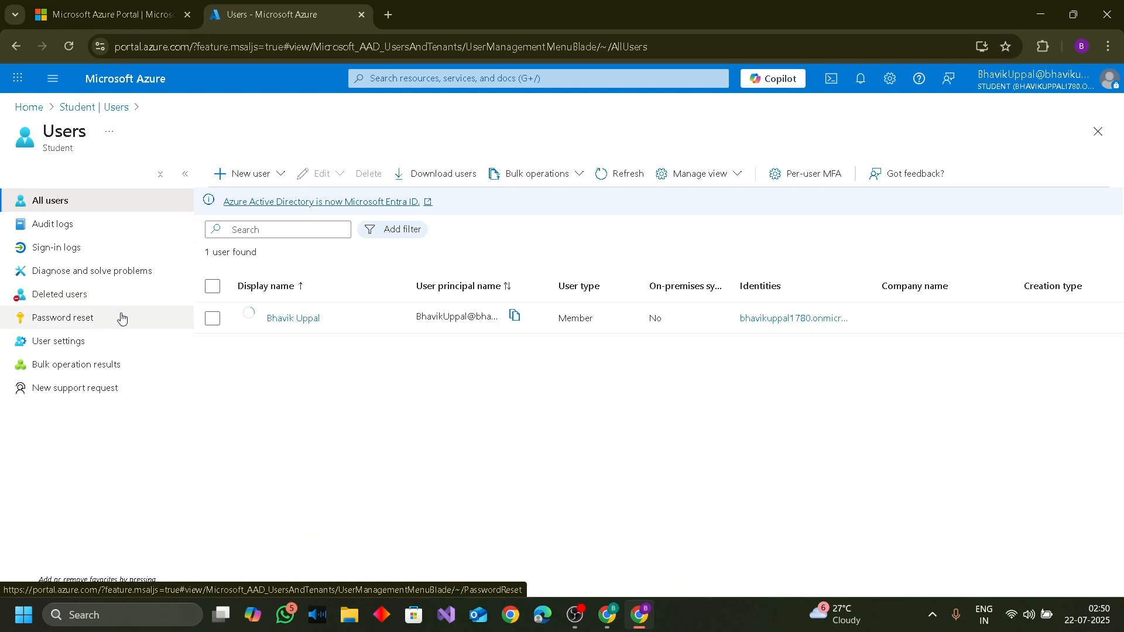
pyautogui.click(294, 319)
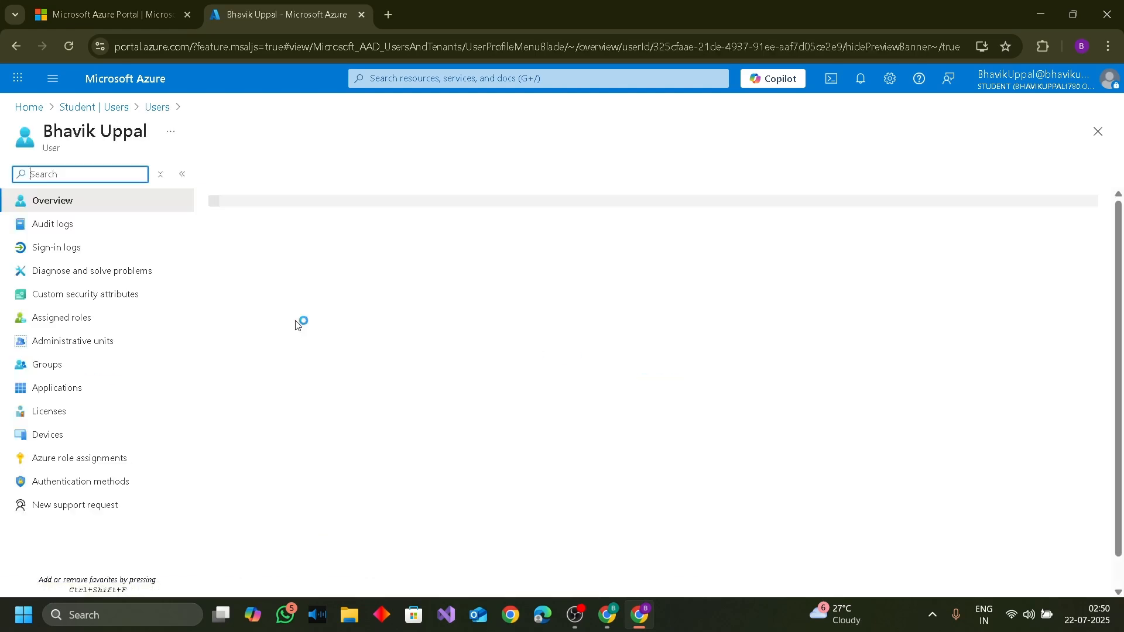
pyautogui.click(111, 319)
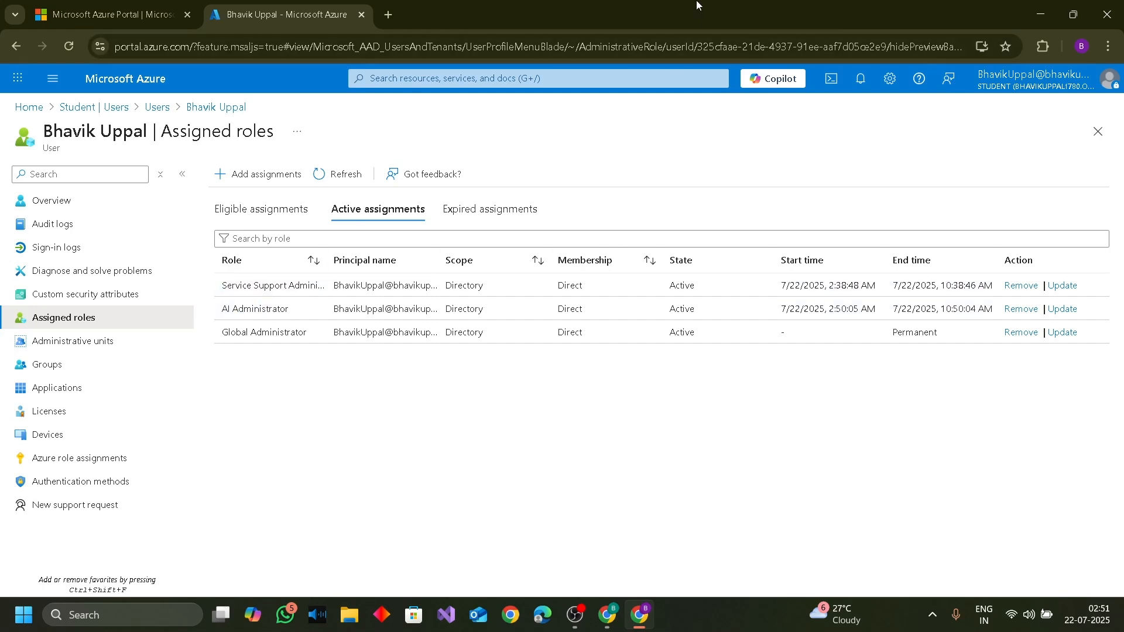
# - Return to the portal home and open Microsoft Entra roles in Privileged Identity Management
pyautogui.click(28, 108)
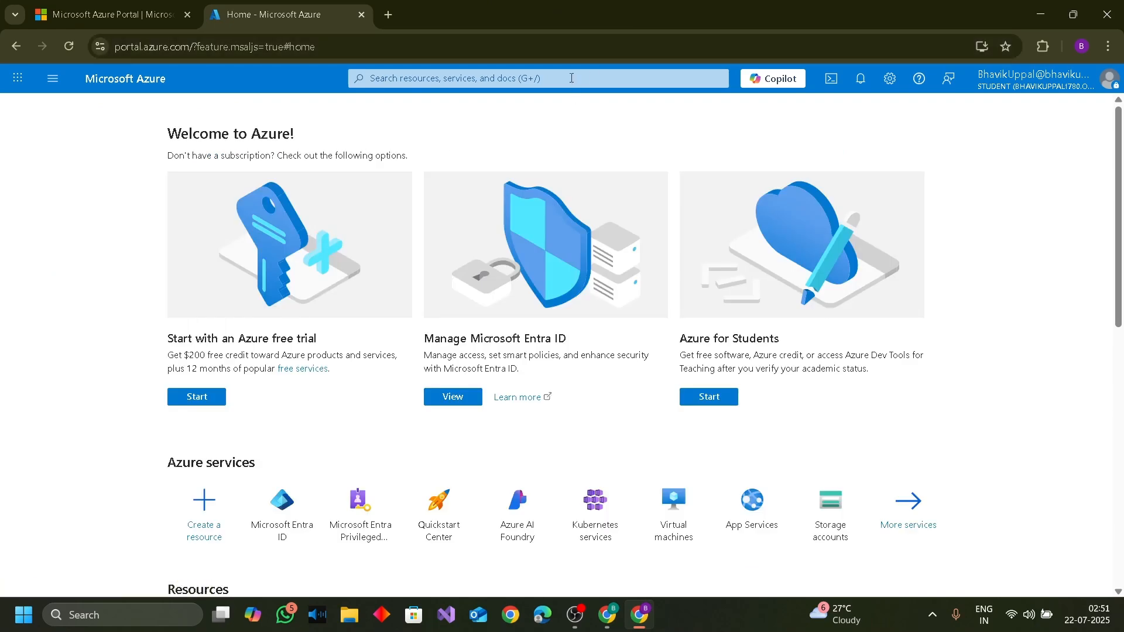
pyautogui.click(574, 77)
pyautogui.click(466, 258)
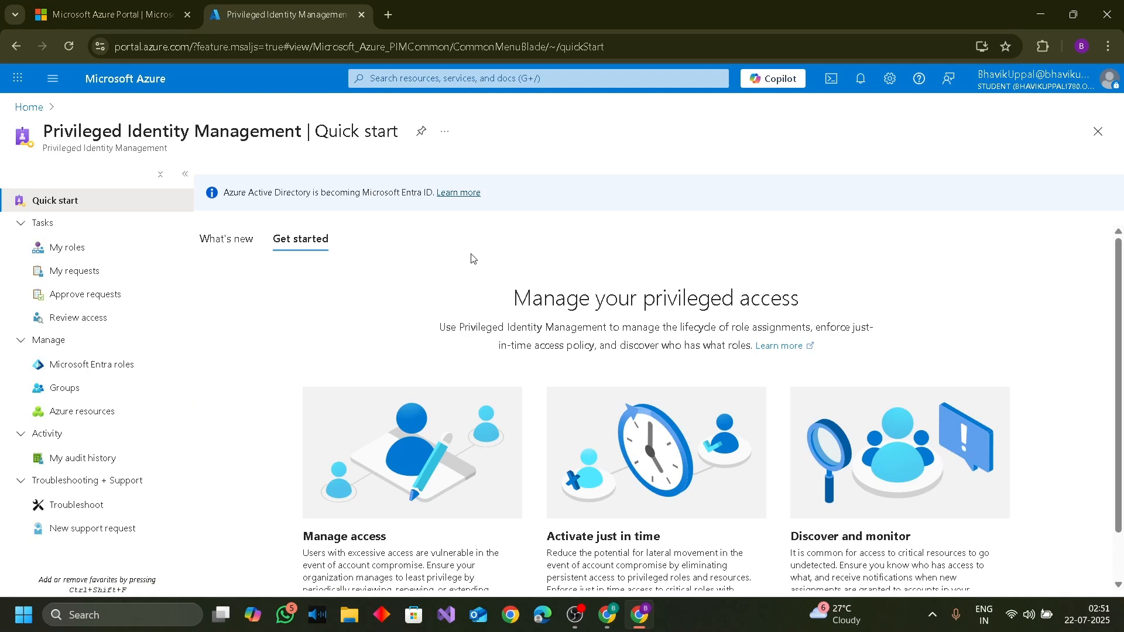
pyautogui.click(75, 366)
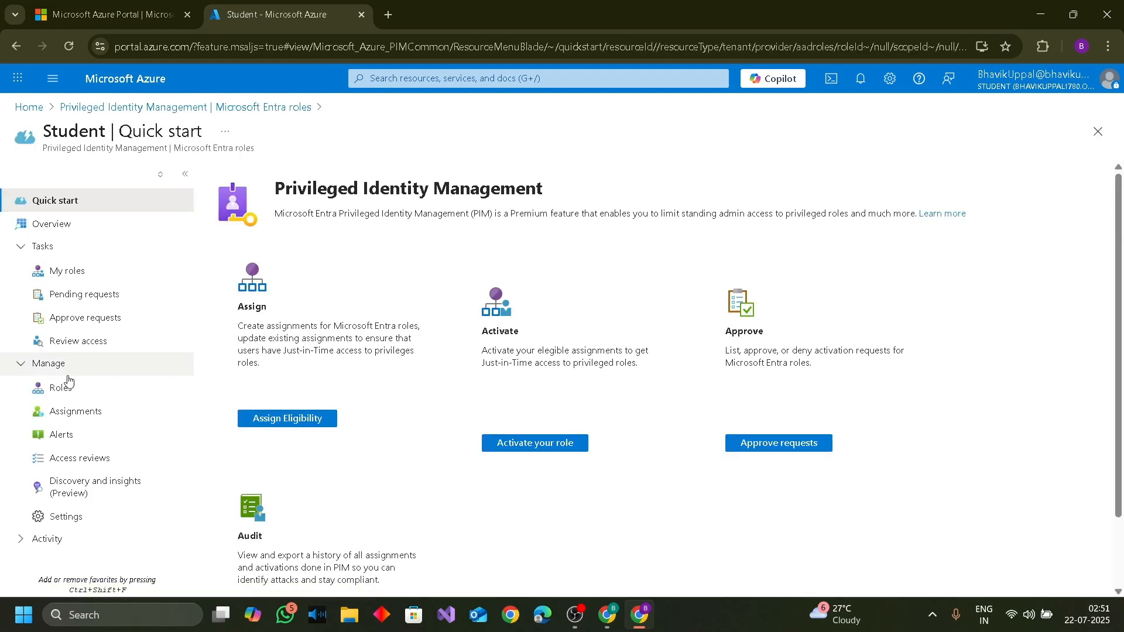
# - Create a new access review for Microsoft Entra roles and name it "Access-PIM-AIAdministartor"
pyautogui.click(103, 466)
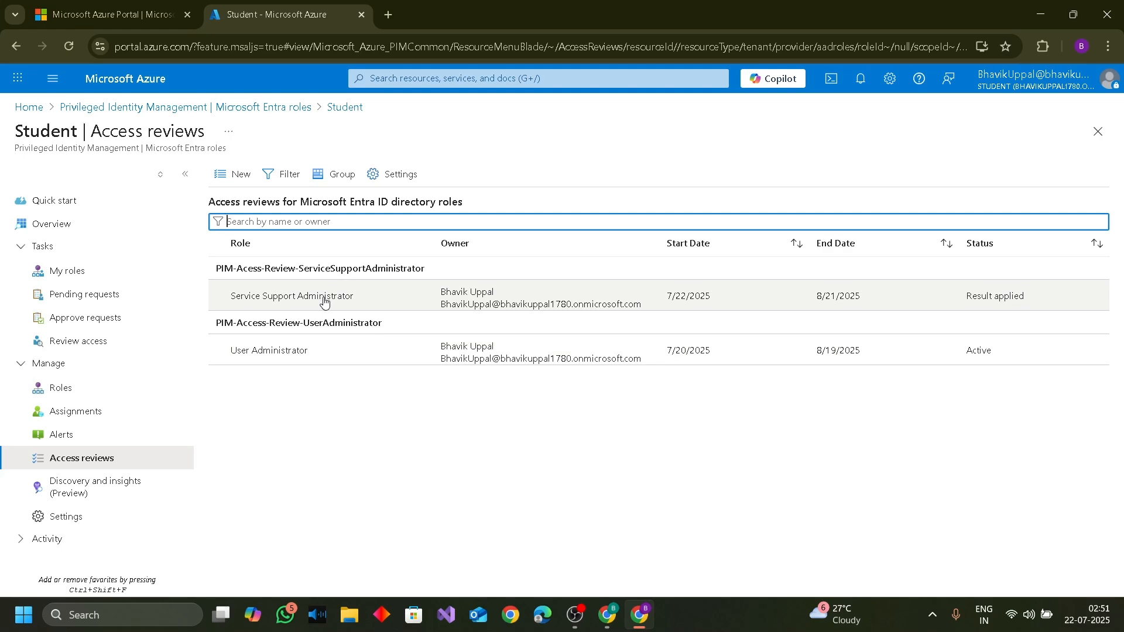
pyautogui.click(235, 186)
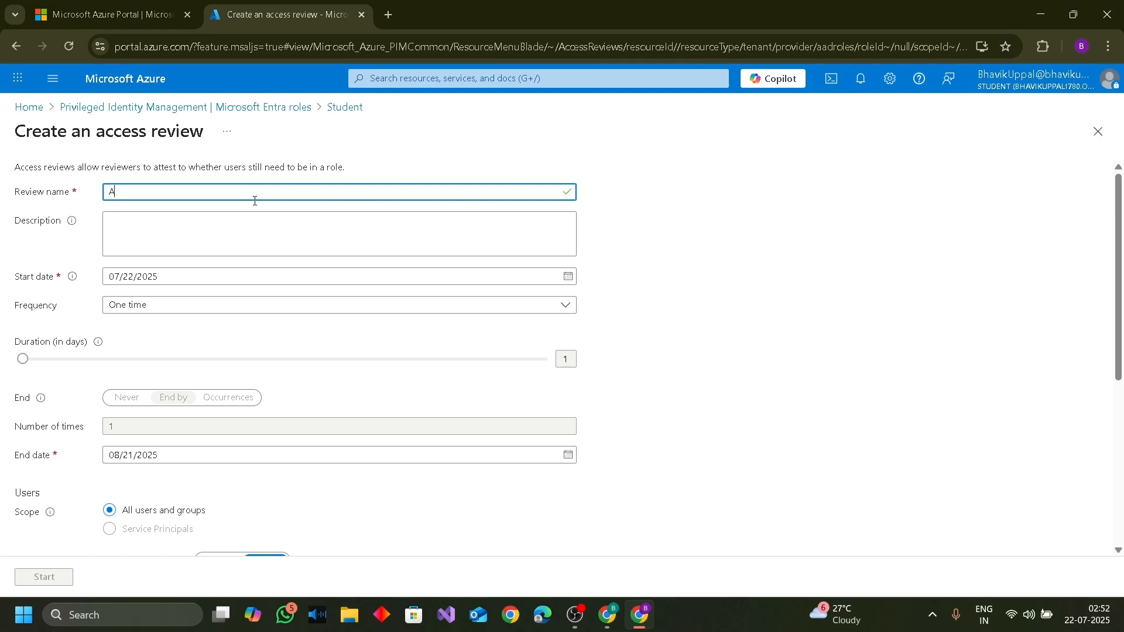
pyautogui.write('ess-PIM-AIAdministartor')
# - Choose AI Administrator as the privileged role covered by the access review, finding it with the search "AI"
pyautogui.scroll(-1, 304, 328)
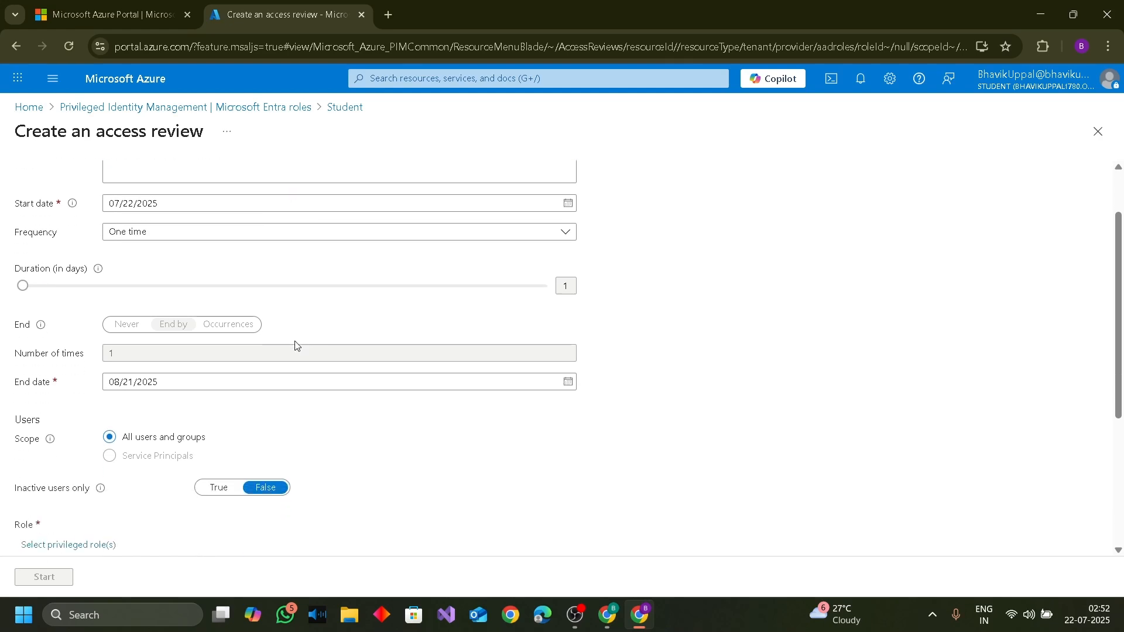
pyautogui.scroll(-2, 216, 463)
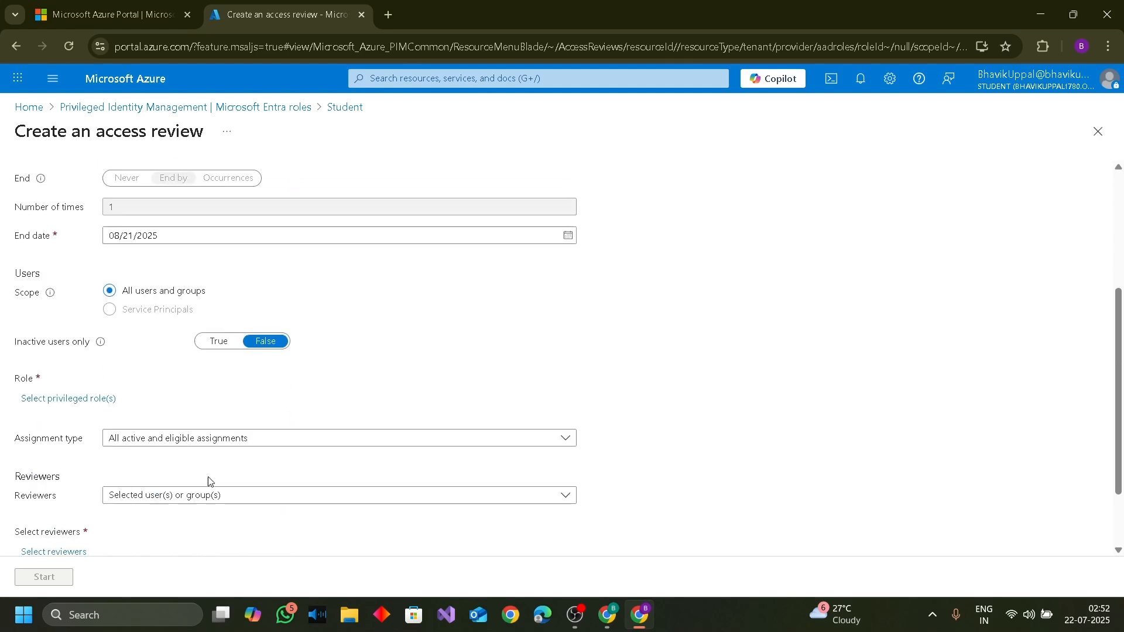
pyautogui.click(77, 401)
pyautogui.click(1003, 166)
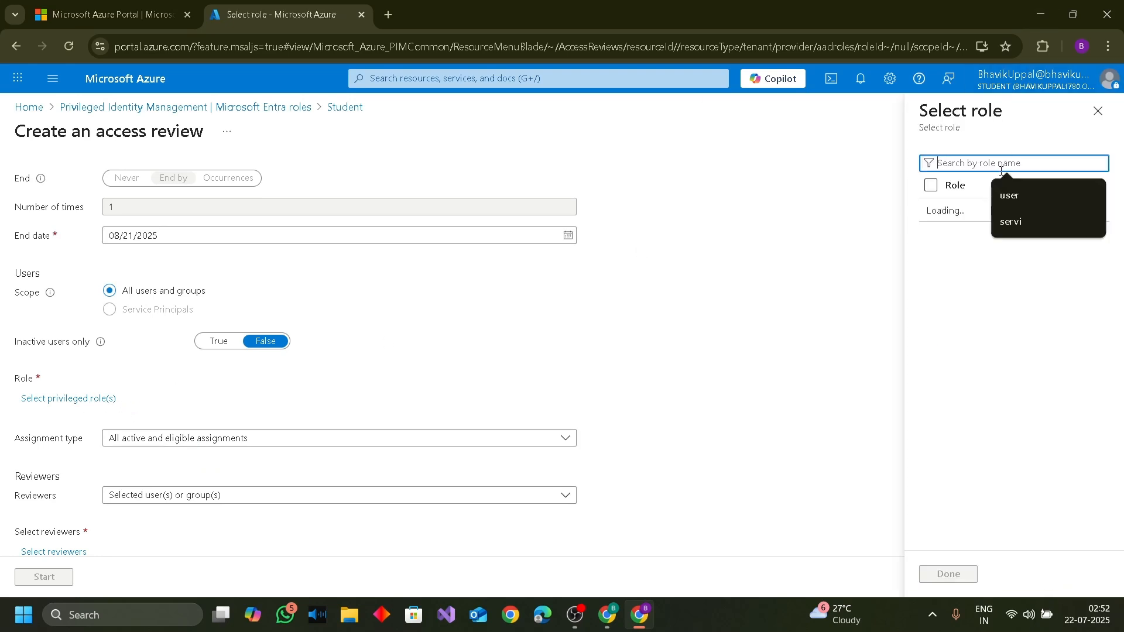
pyautogui.write('AI')
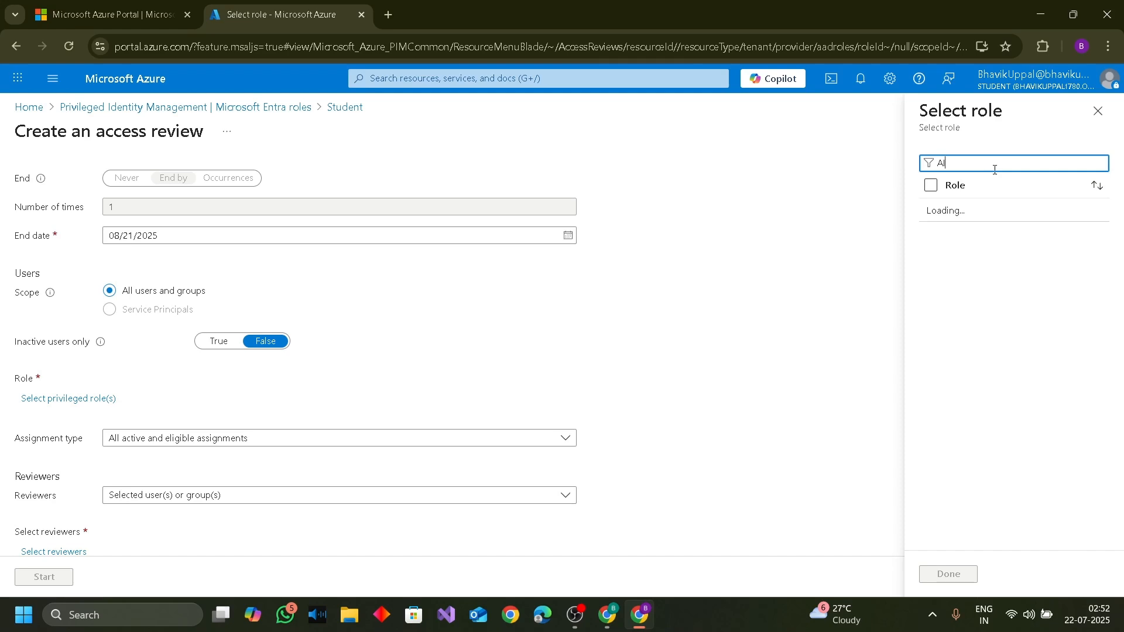
pyautogui.write('l')
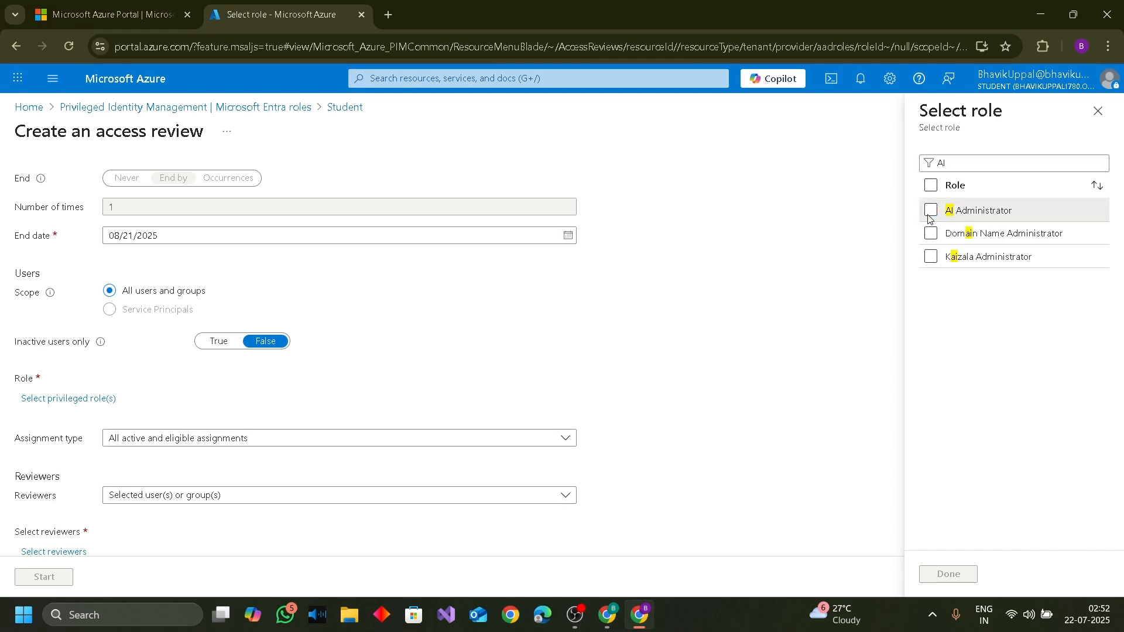
pyautogui.click(930, 216)
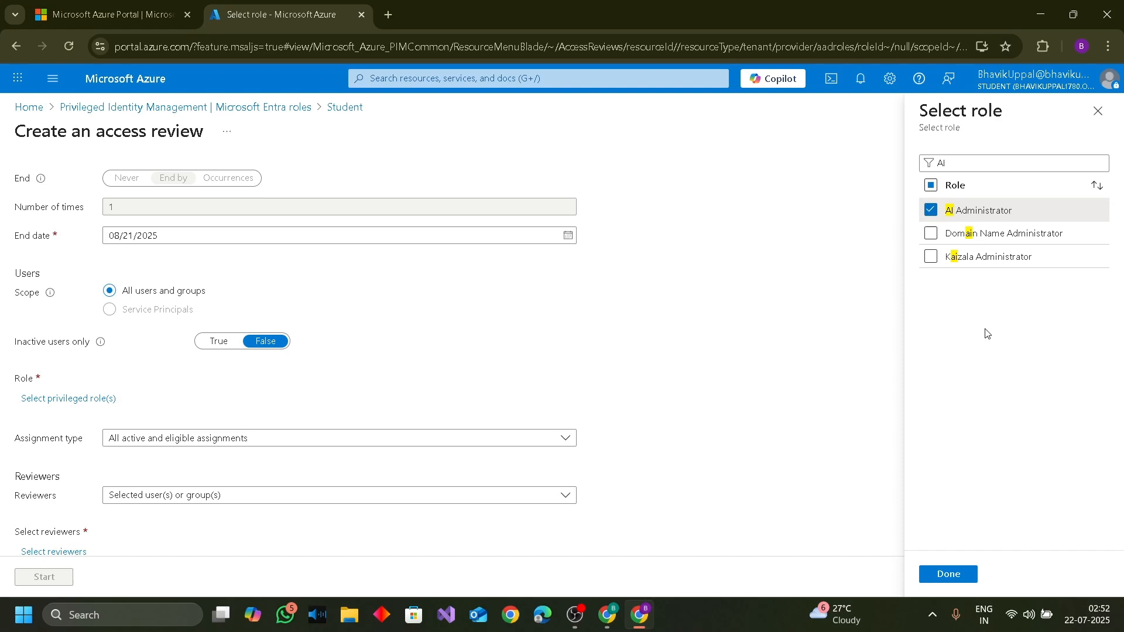
pyautogui.click(976, 575)
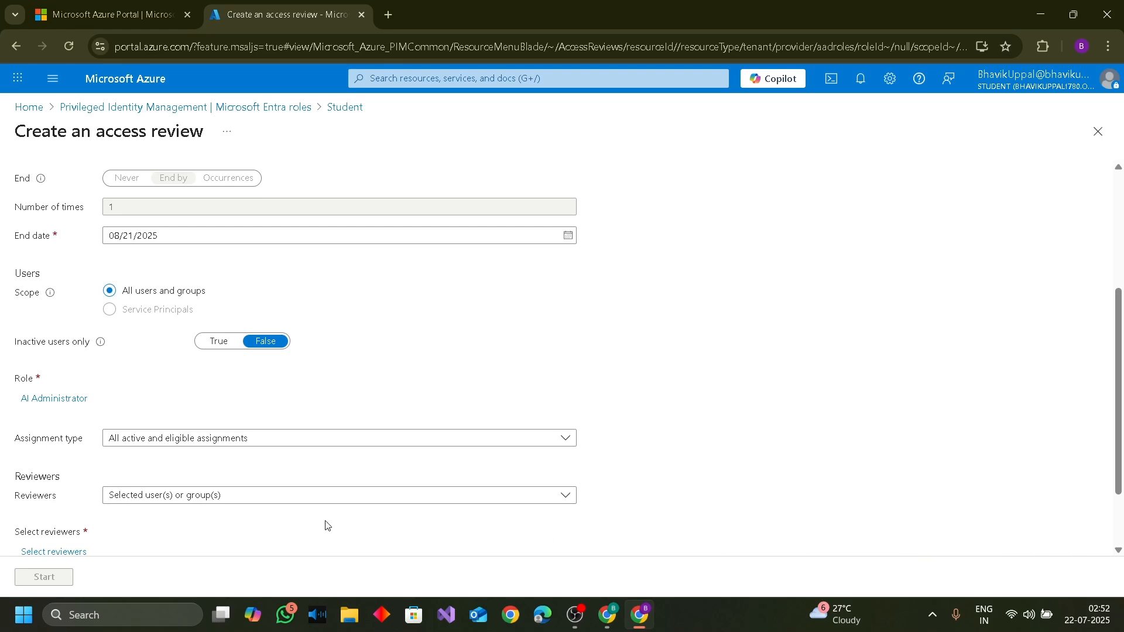
# - Assign the tenant user as the selected reviewer of the access review
pyautogui.scroll(-2, 324, 525)
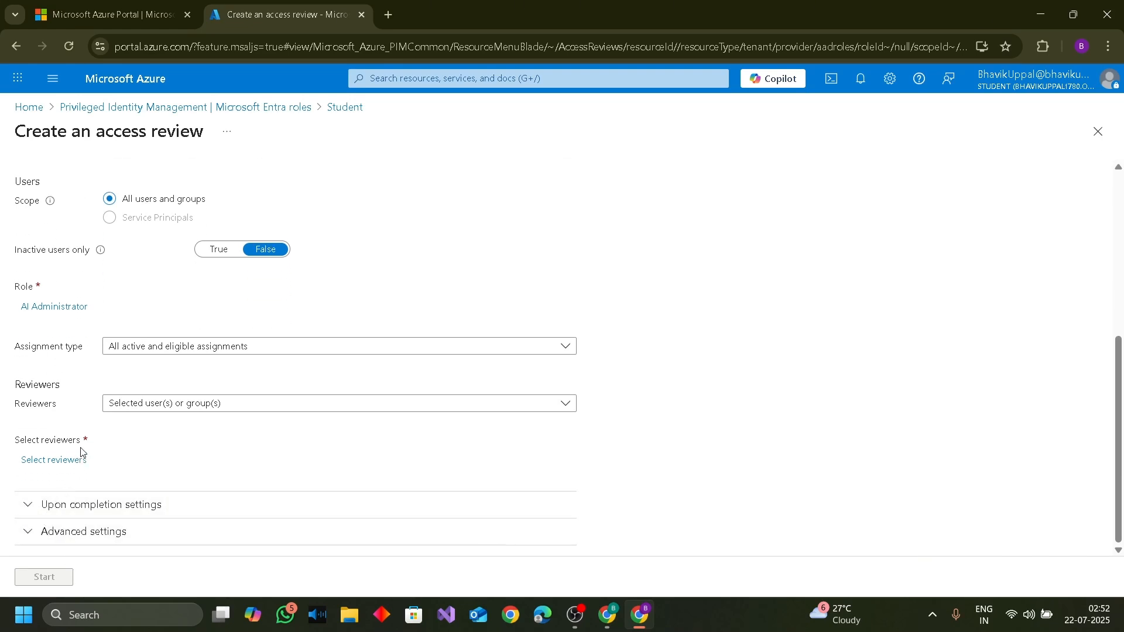
pyautogui.click(76, 462)
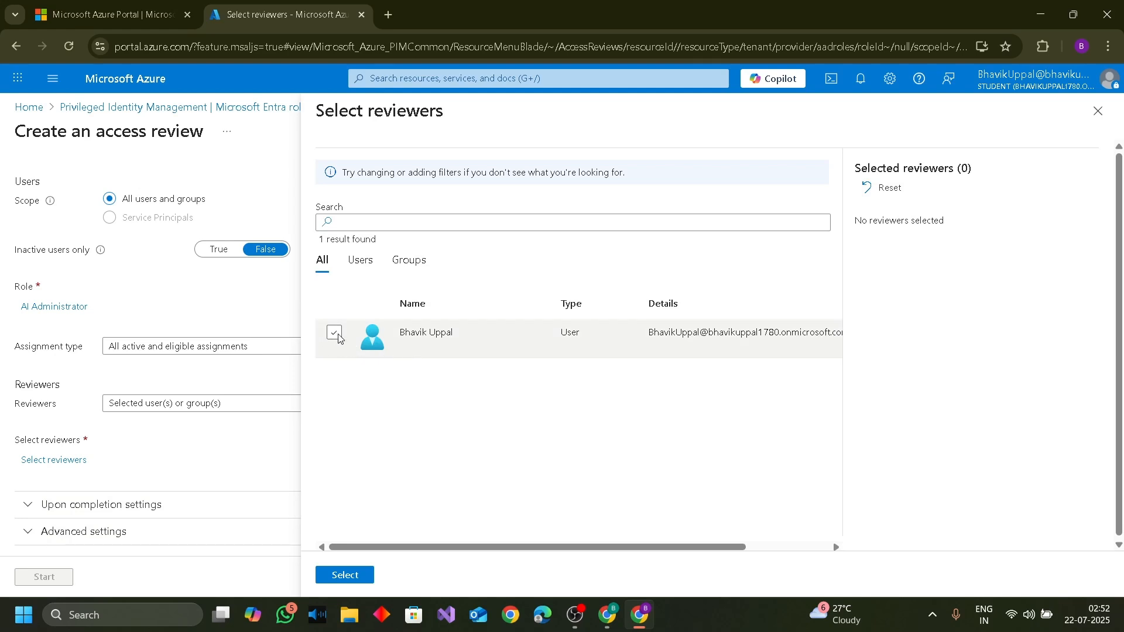
pyautogui.click(335, 333)
pyautogui.click(355, 575)
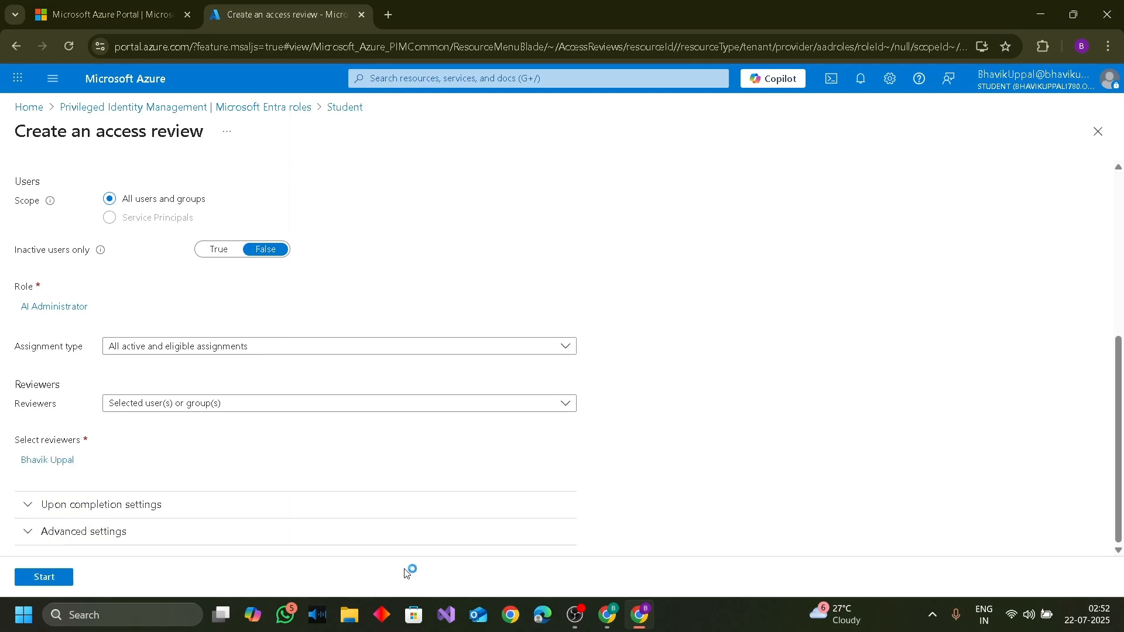
# - Expand the review's completion and advanced settings, keep their defaults, and start the access review
pyautogui.click(176, 514)
pyautogui.scroll(-2, 201, 509)
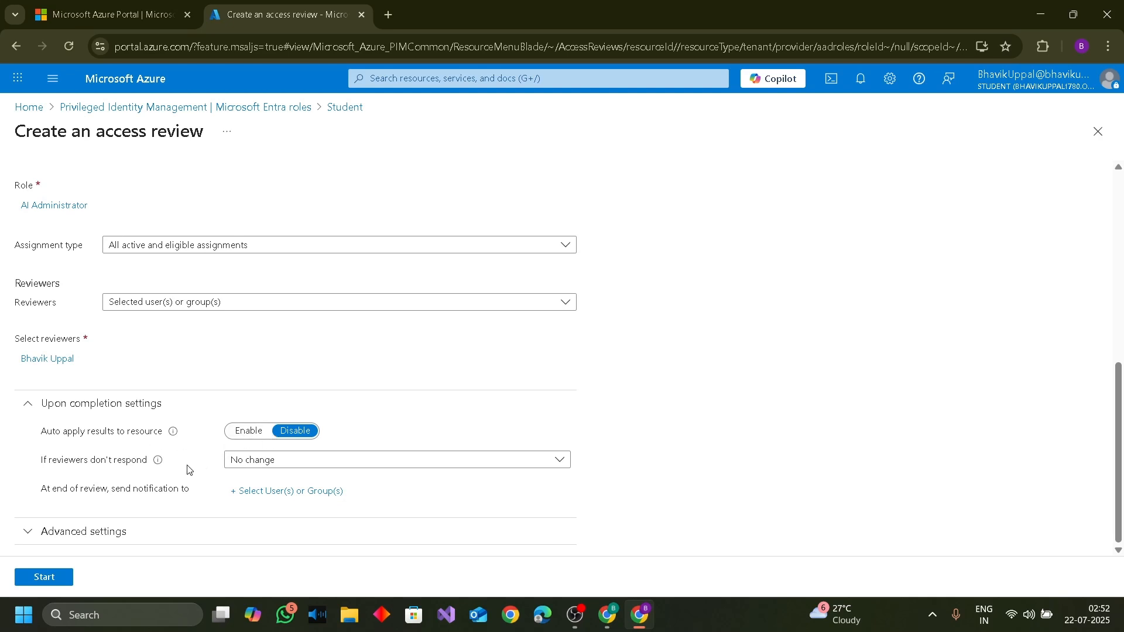
pyautogui.click(78, 532)
pyautogui.scroll(-3, 131, 520)
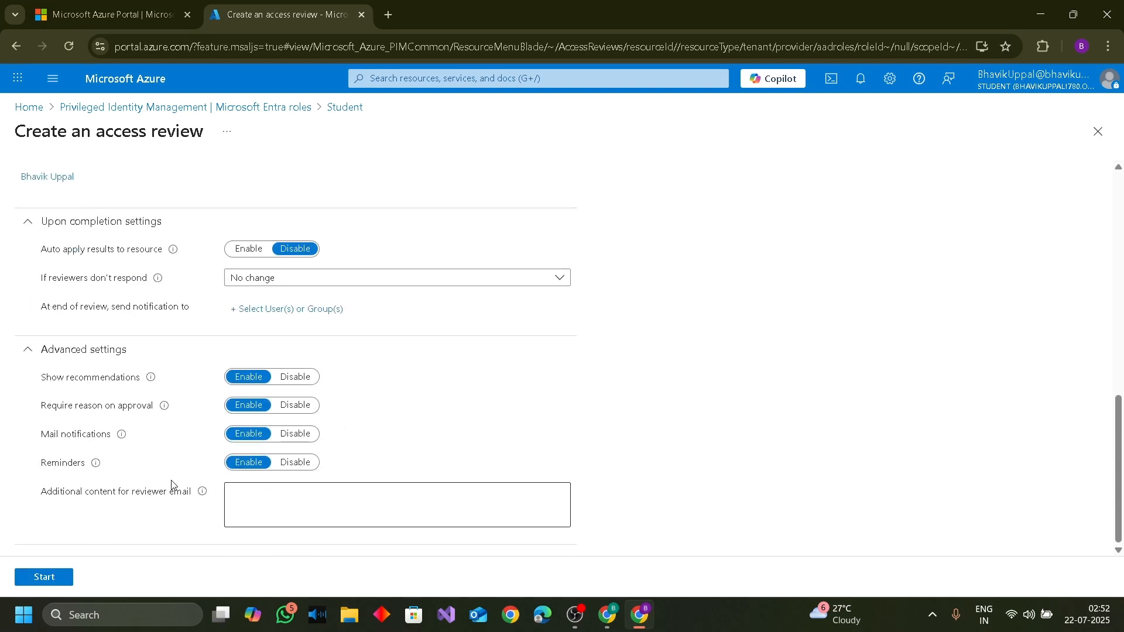
pyautogui.click(43, 587)
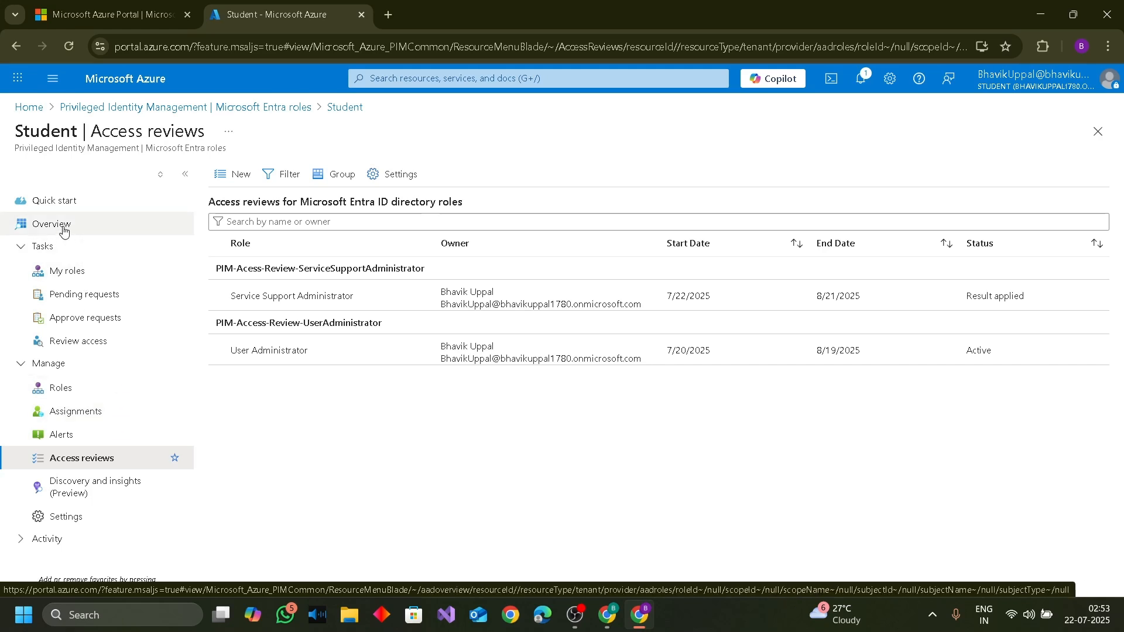
# - Reload the access reviews list and check the details of the new AI Administrator review
pyautogui.click(79, 443)
pyautogui.click(83, 456)
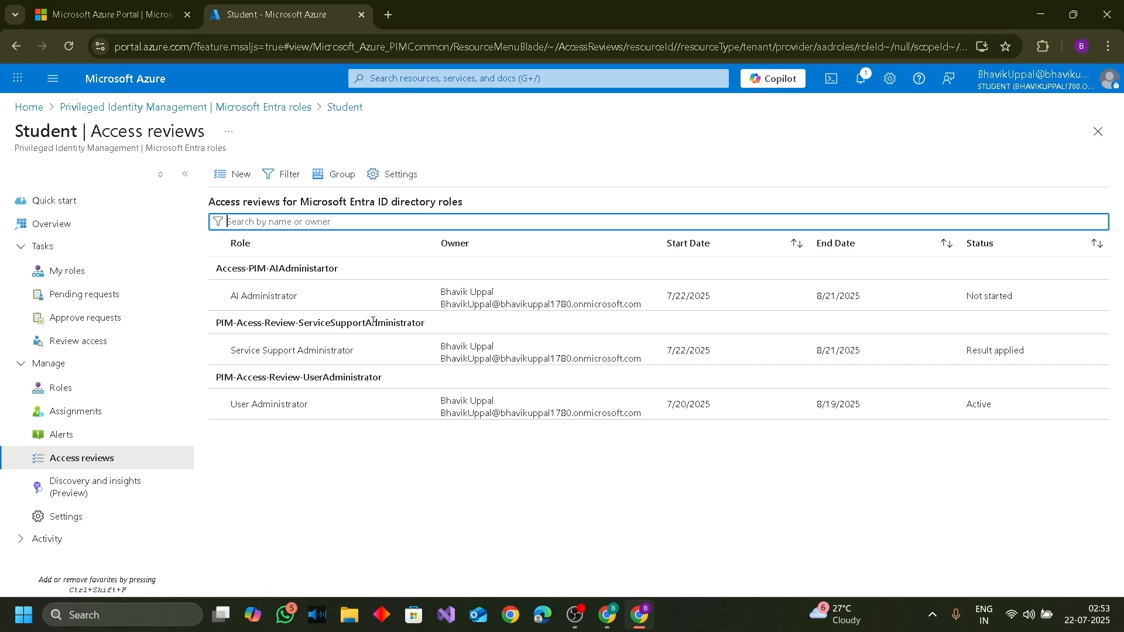
pyautogui.click(244, 296)
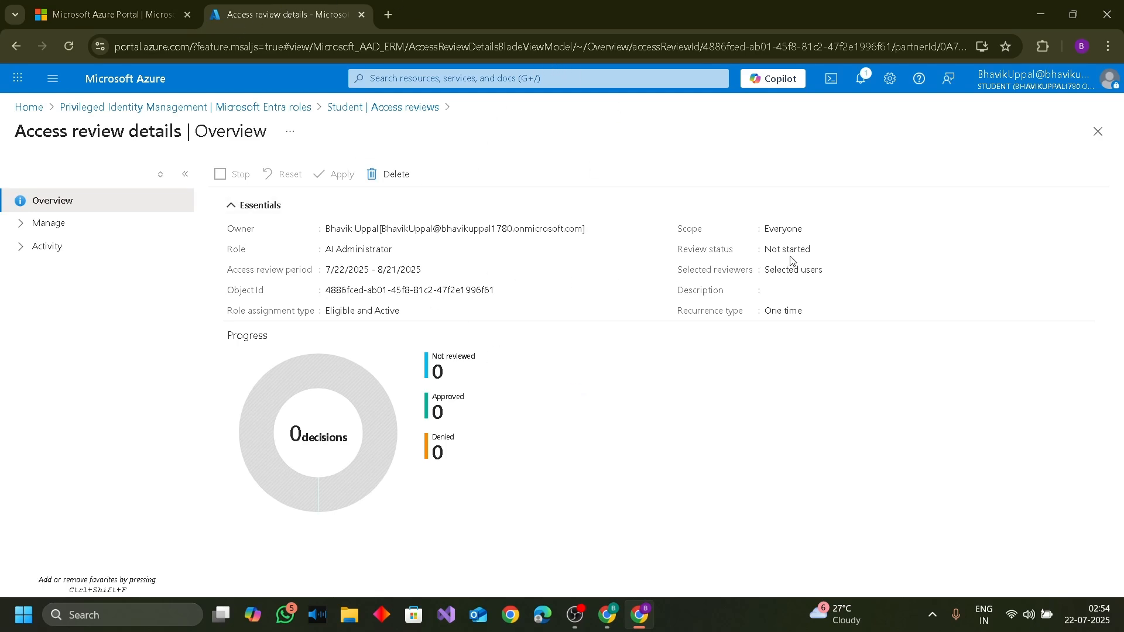
pyautogui.click(16, 52)
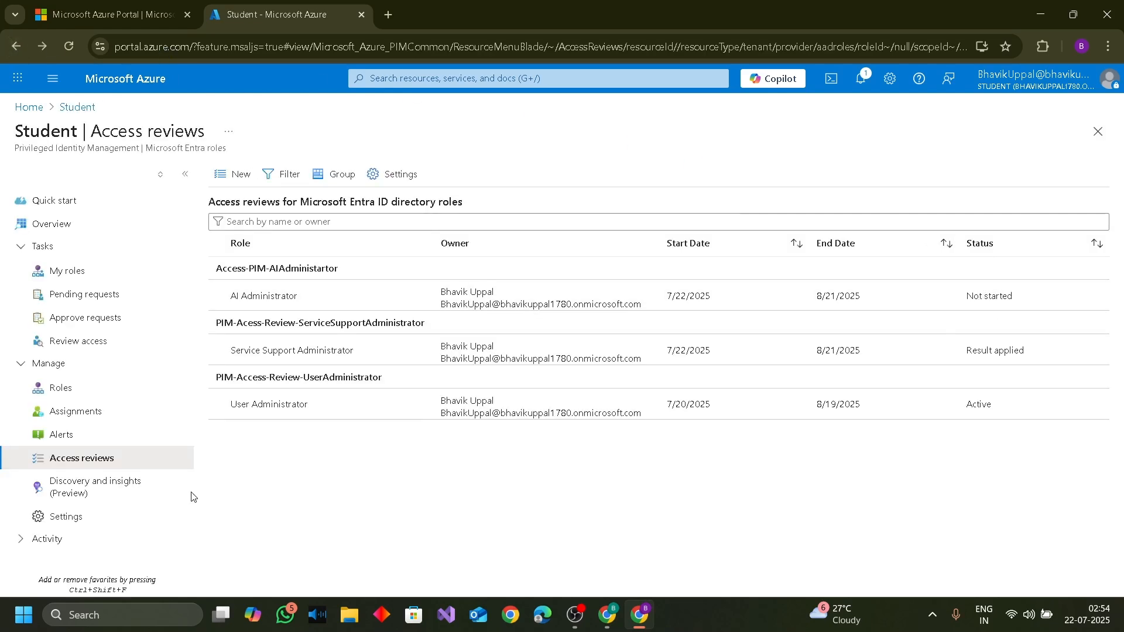
# - Open the AI Administrator role's eligible assignment for updating and change its assignment type to Active
pyautogui.click(72, 401)
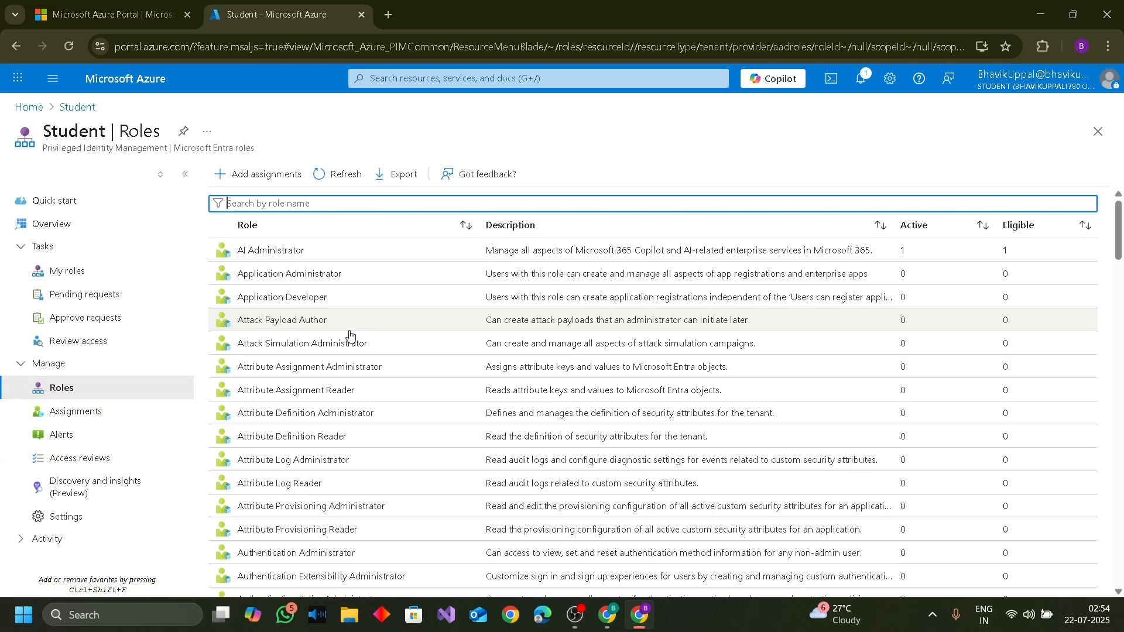
pyautogui.click(324, 250)
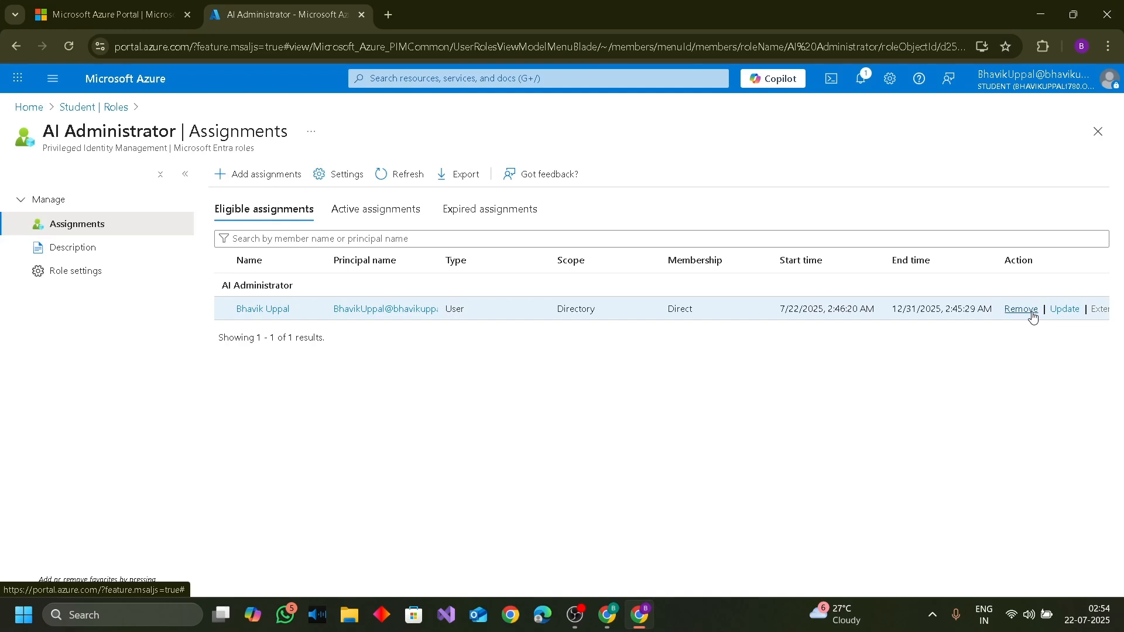
pyautogui.click(1071, 316)
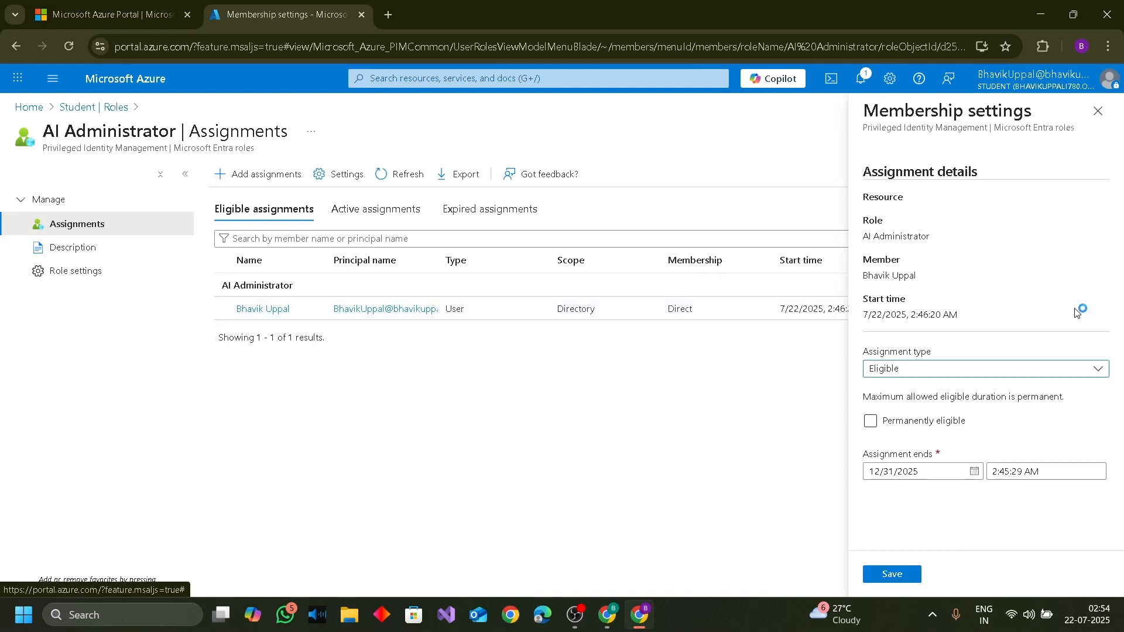
pyautogui.click(930, 373)
pyautogui.click(931, 413)
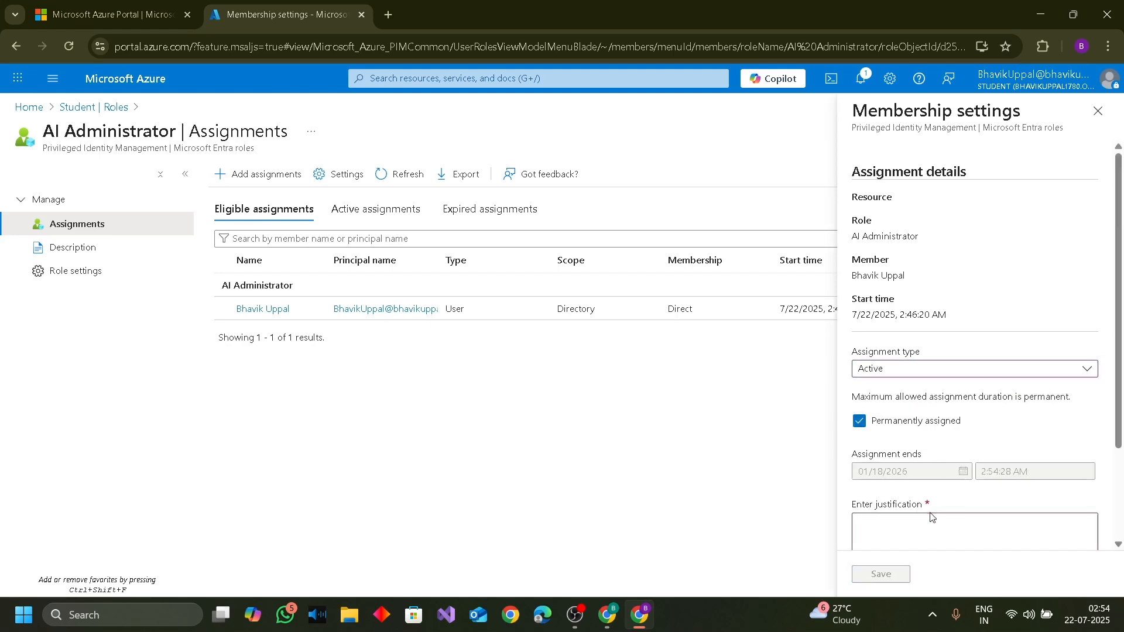
# - Turn off permanent assignment, give the justification "I need it", and save the membership settings
pyautogui.scroll(-2, 911, 439)
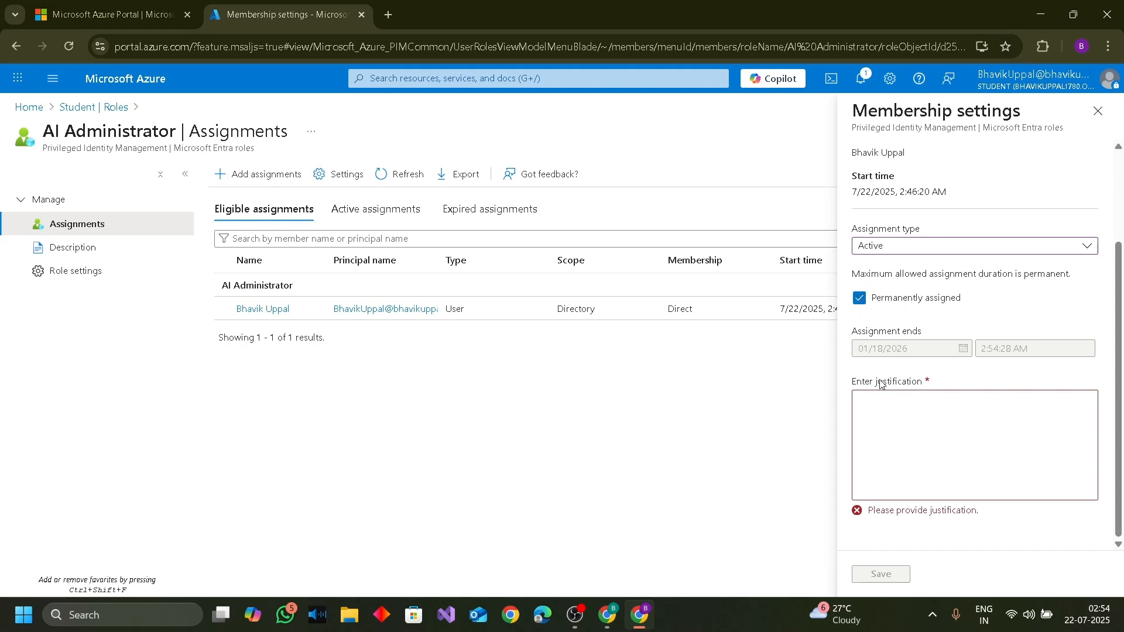
pyautogui.click(872, 297)
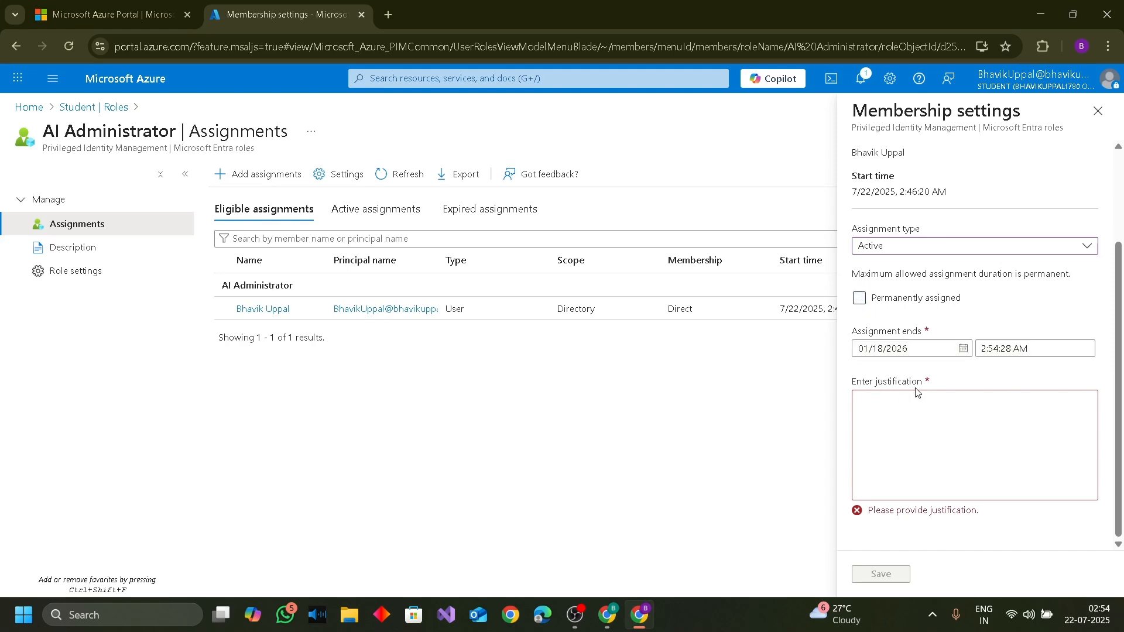
pyautogui.click(929, 408)
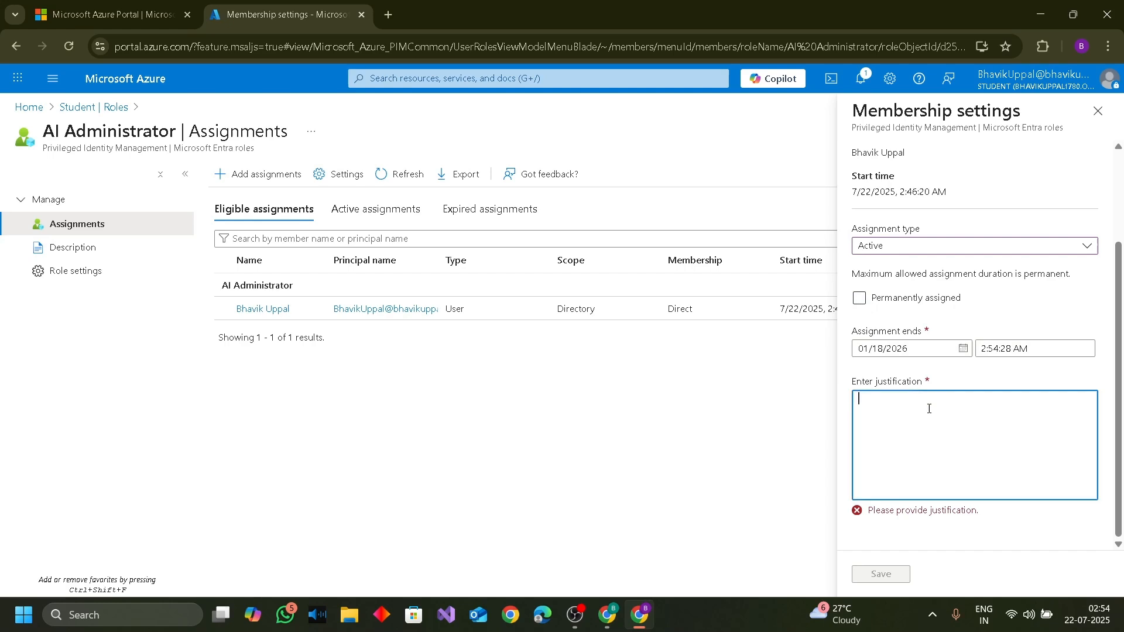
pyautogui.write('I')
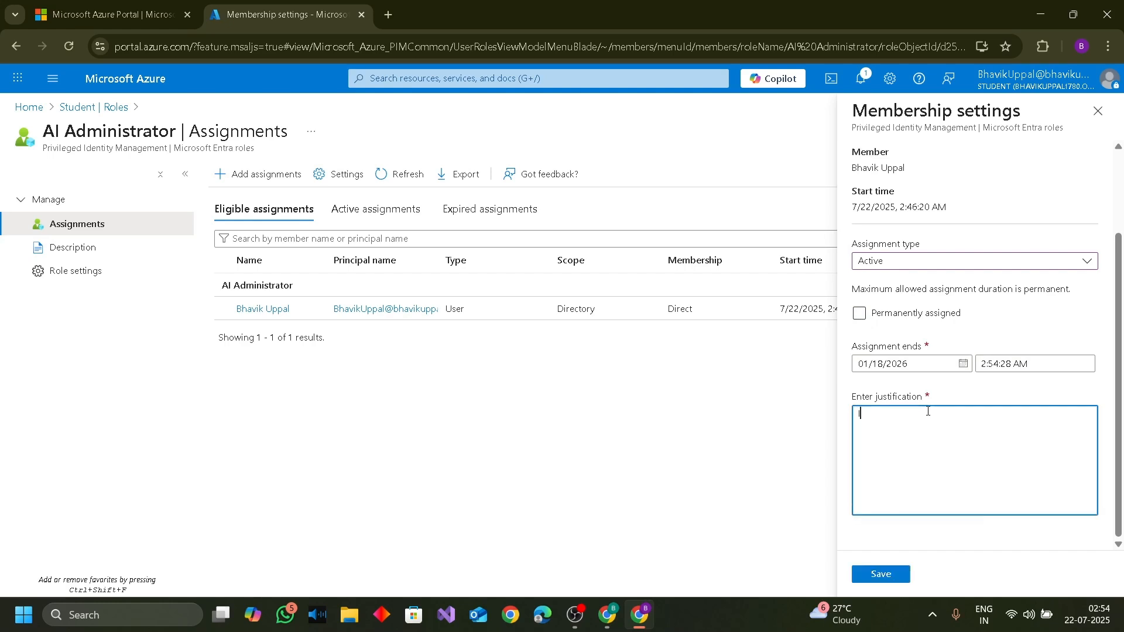
pyautogui.write(' need it')
pyautogui.click(895, 573)
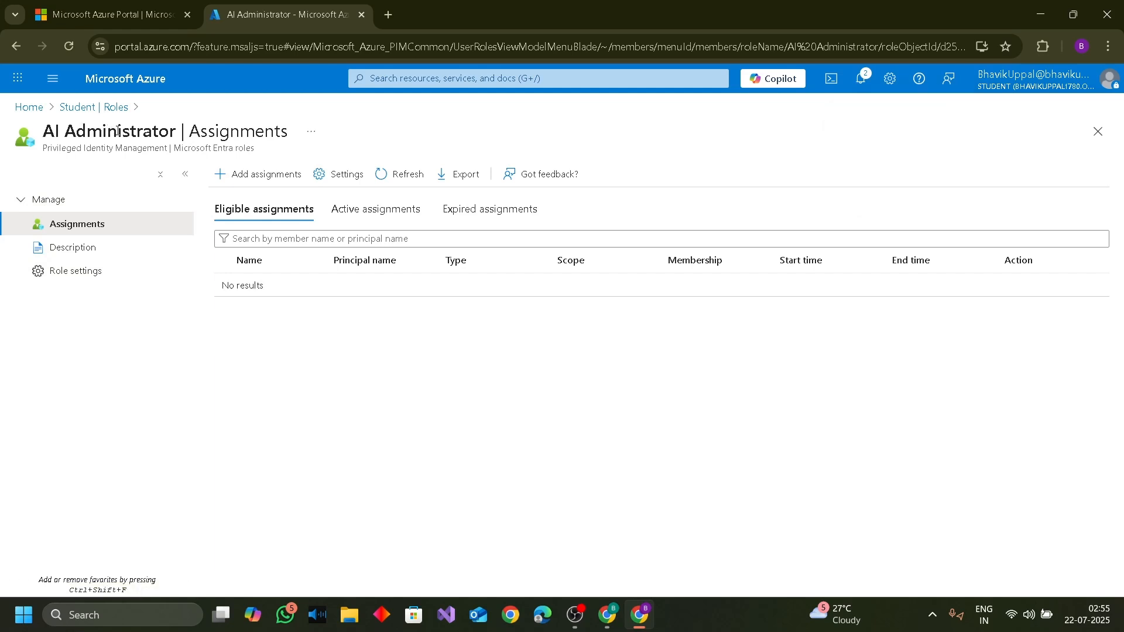
# - Reopen the Microsoft Entra roles access reviews in Privileged Identity Management and examine the AI Administrator review's status and progress
pyautogui.click(410, 78)
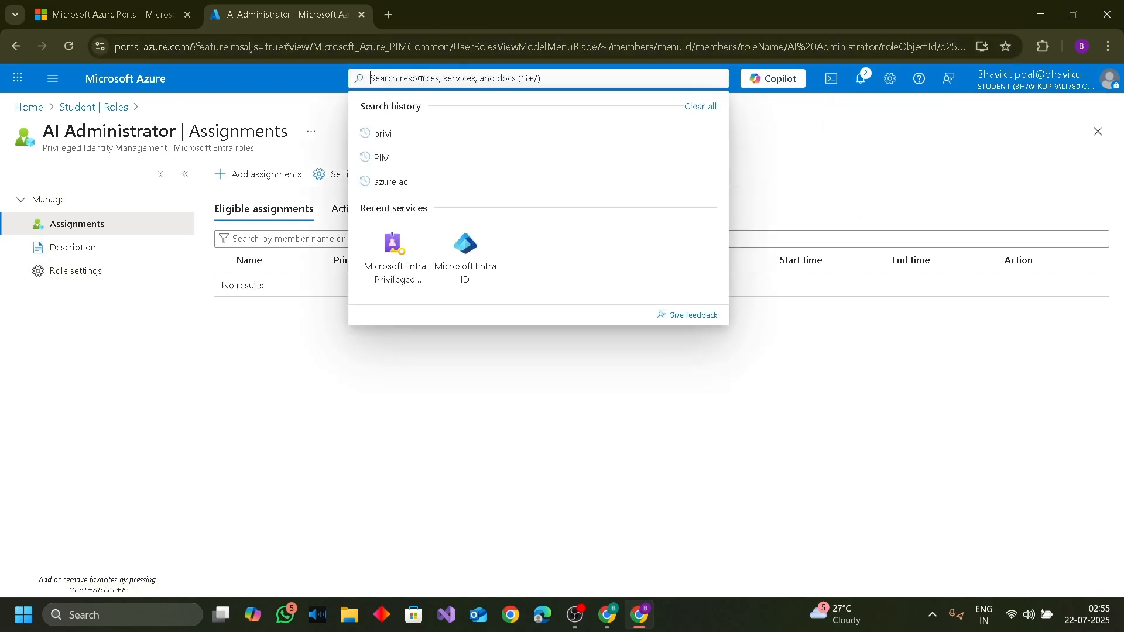
pyautogui.click(408, 276)
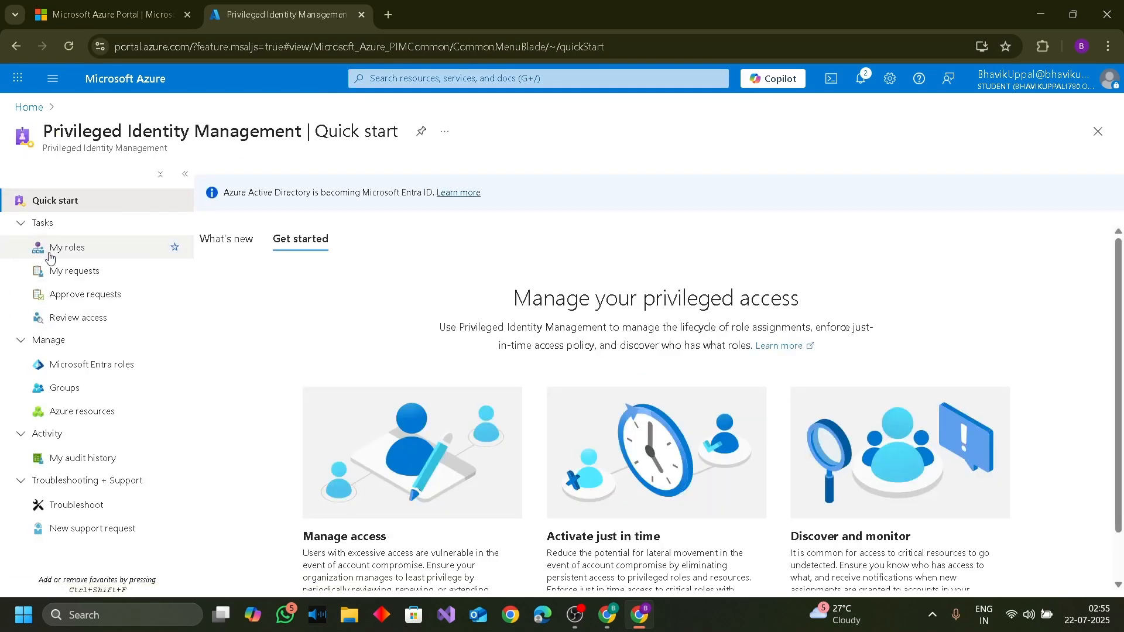
pyautogui.click(124, 367)
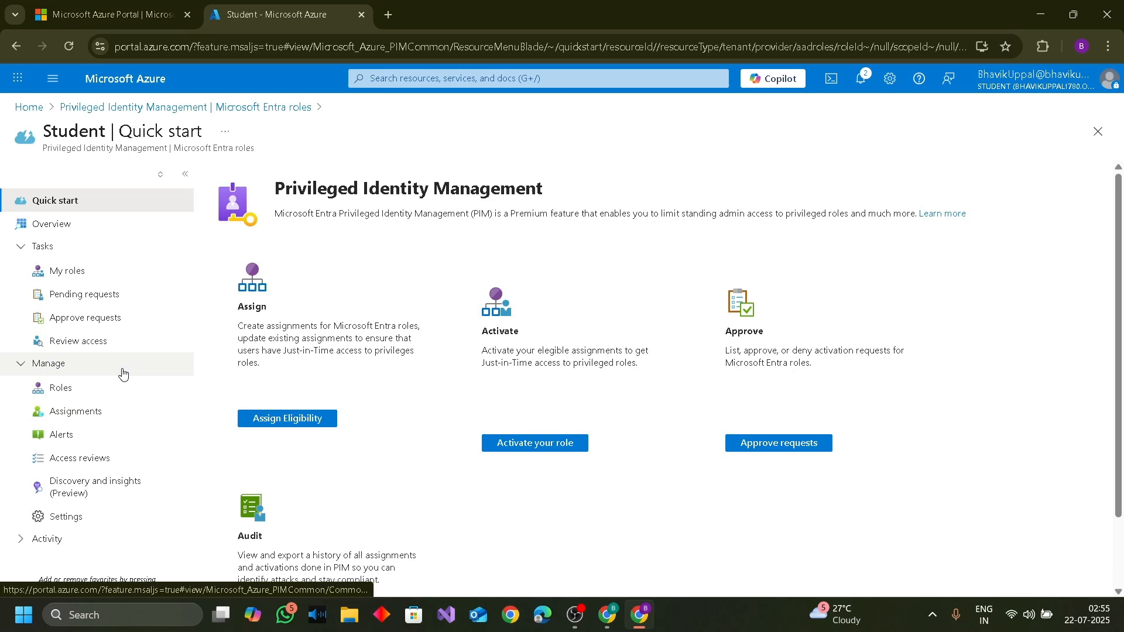
pyautogui.click(109, 466)
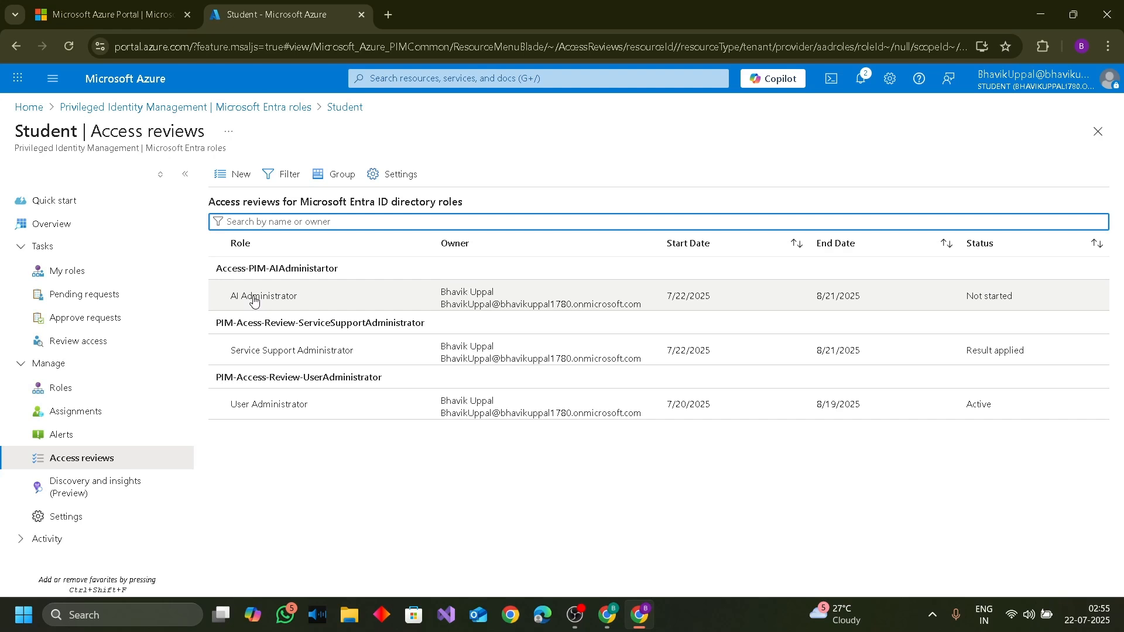
pyautogui.click(254, 302)
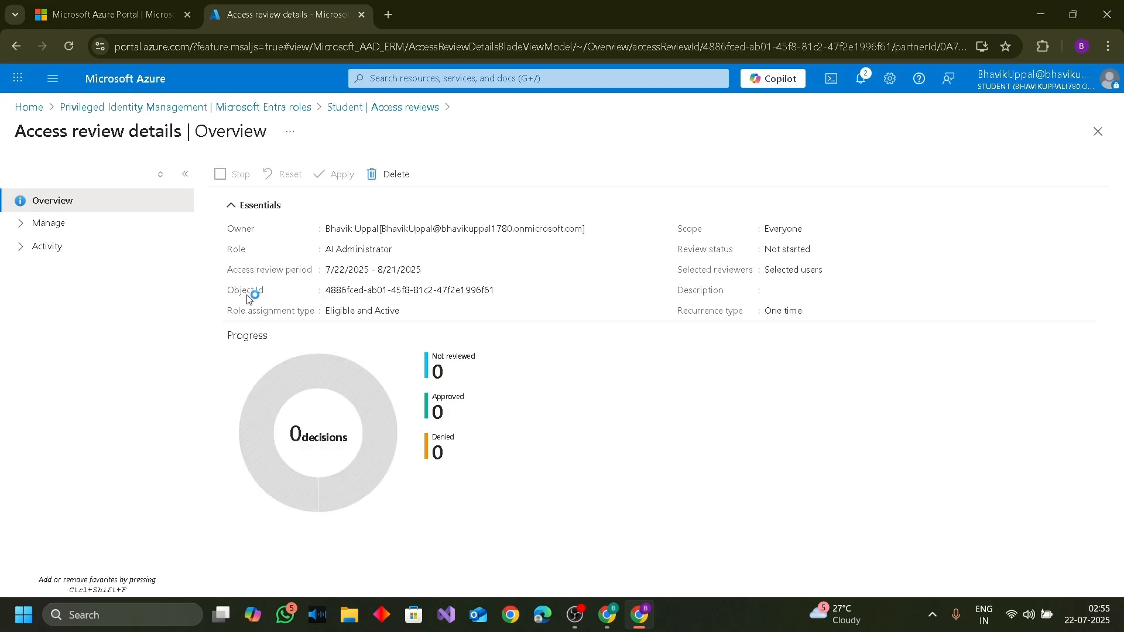
pyautogui.click(16, 46)
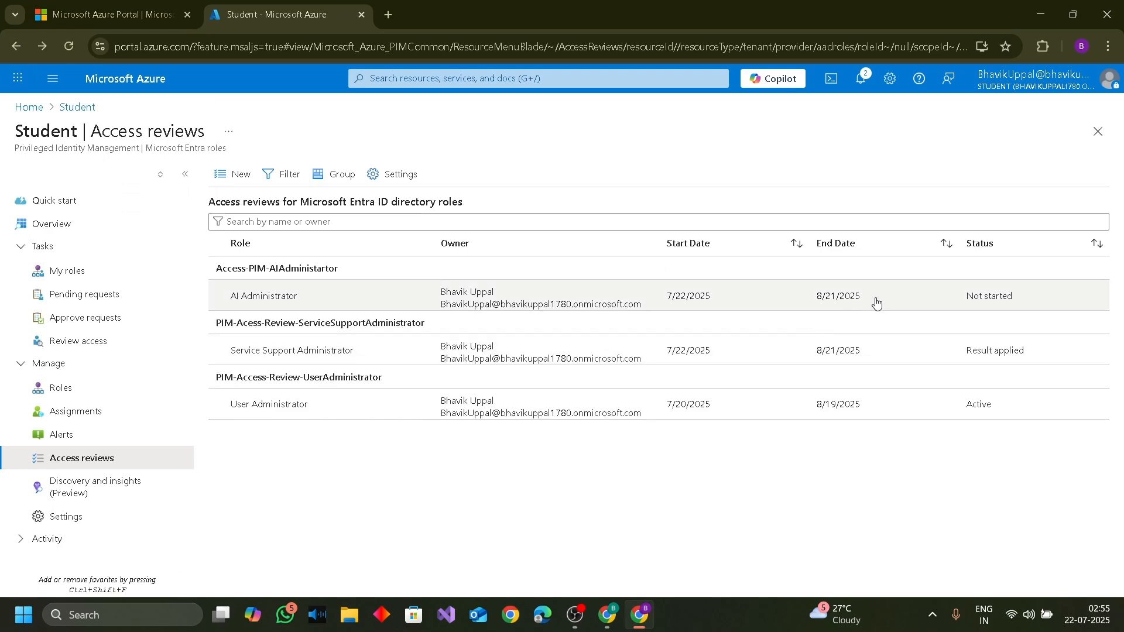
pyautogui.click(975, 301)
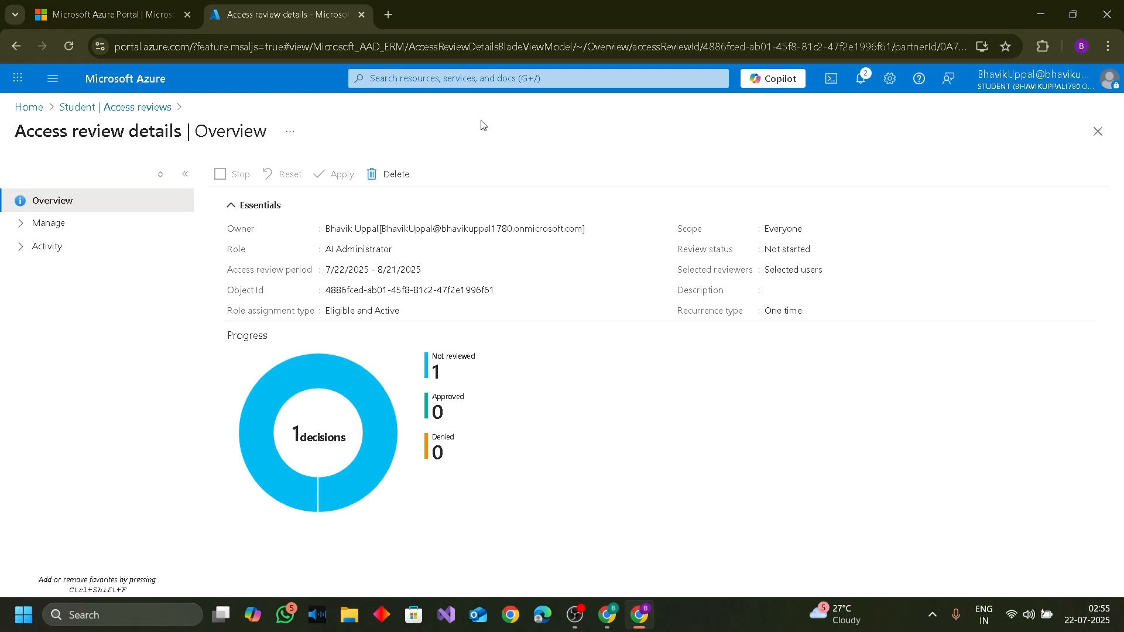
pyautogui.click(15, 46)
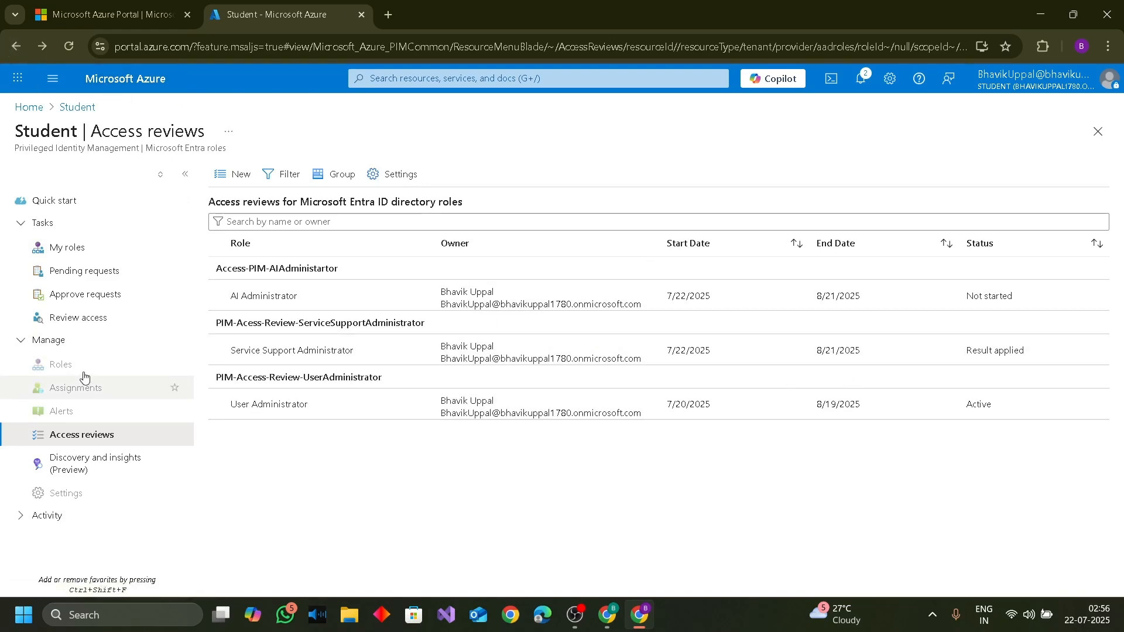
# - Check the pending role requests and the requests awaiting approval for Microsoft Entra roles
pyautogui.click(117, 270)
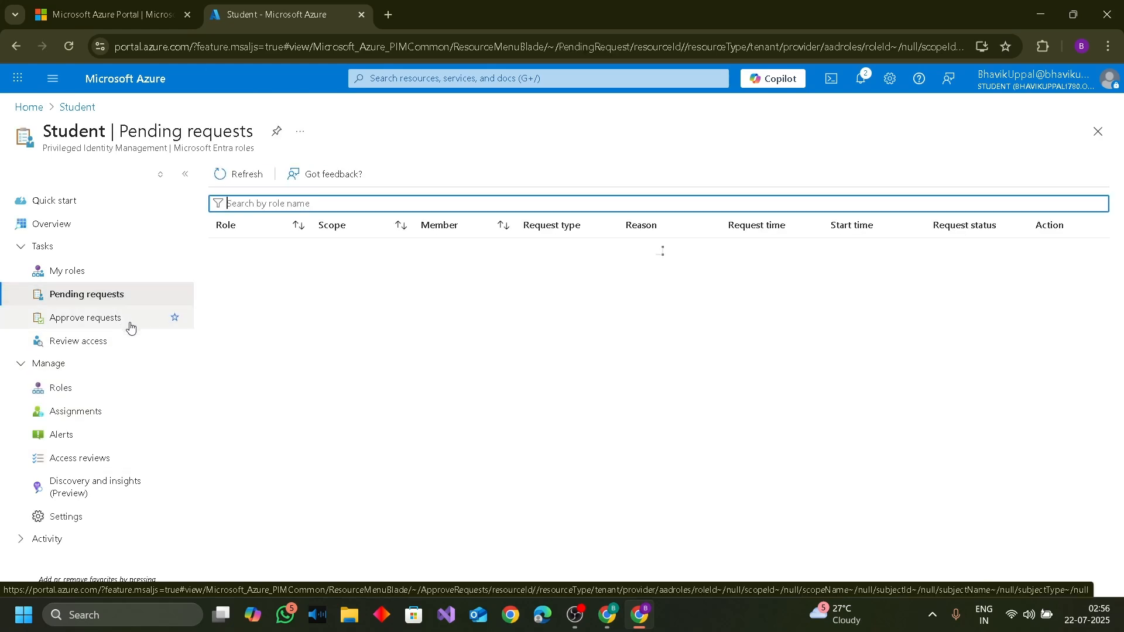
pyautogui.click(130, 328)
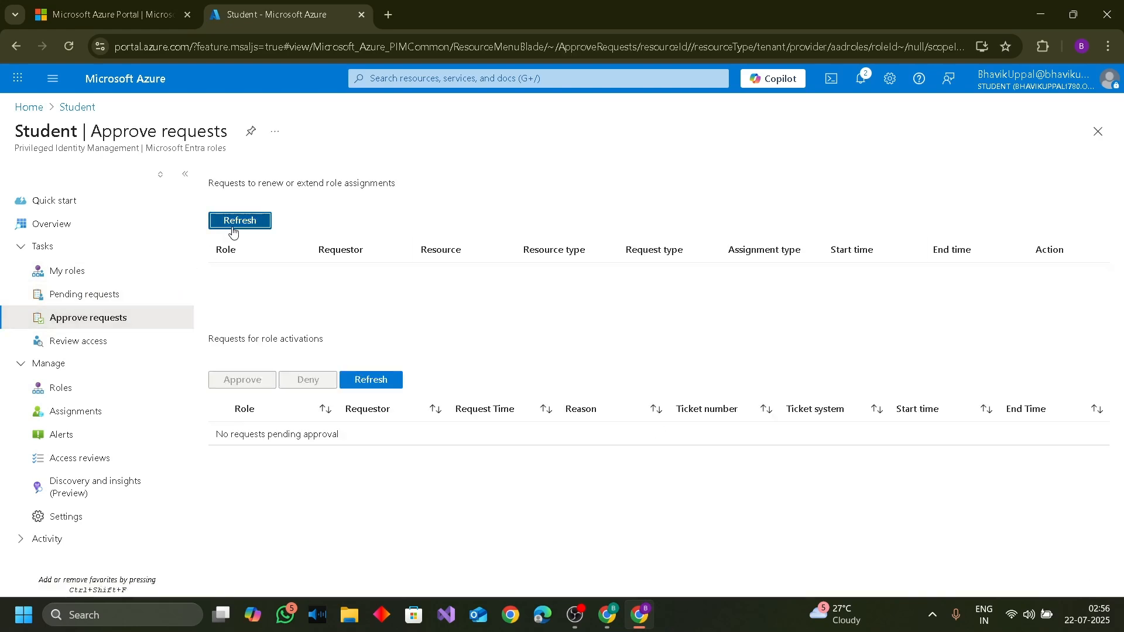
# - Check the Microsoft Entra role reviews awaiting a decision and look into the PIM-Access-Review-UserAdministrator review
pyautogui.click(154, 350)
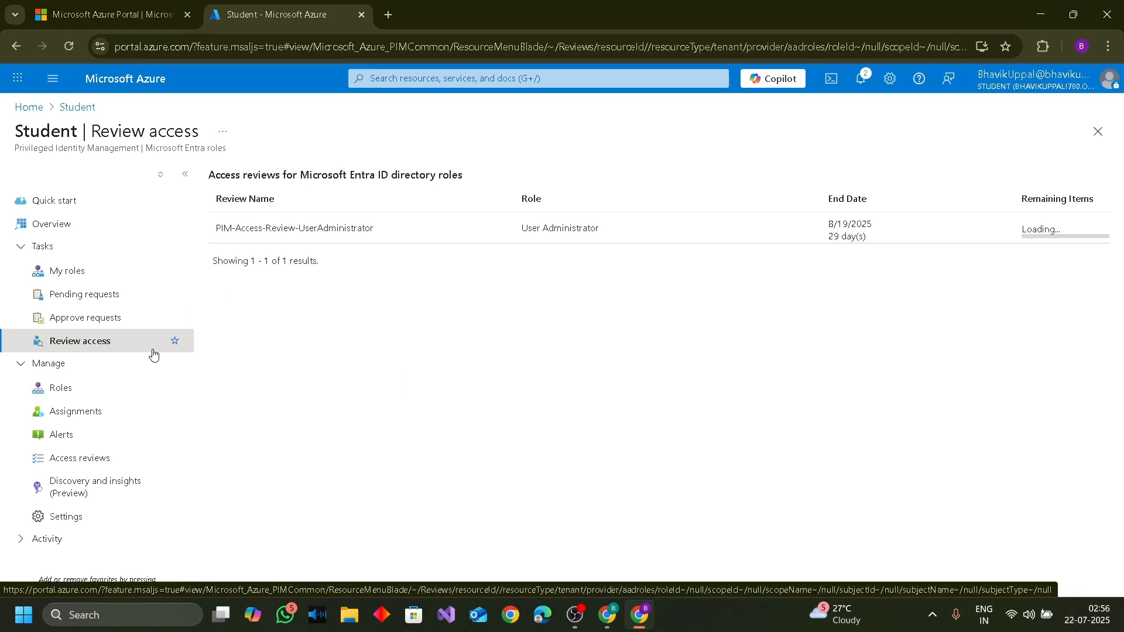
pyautogui.click(267, 242)
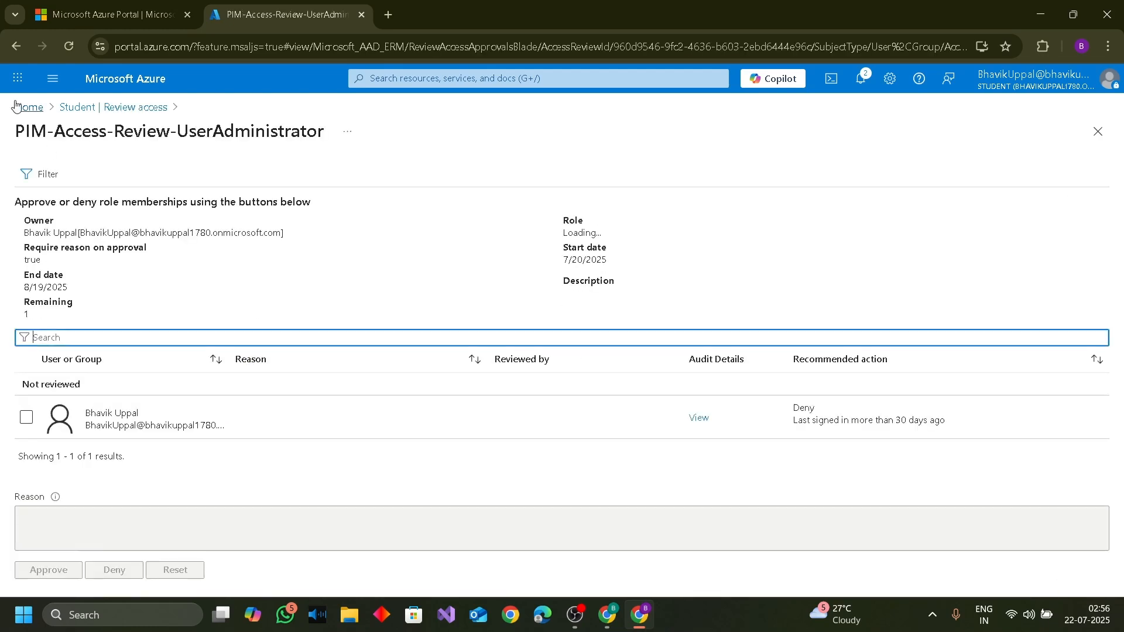
pyautogui.click(23, 51)
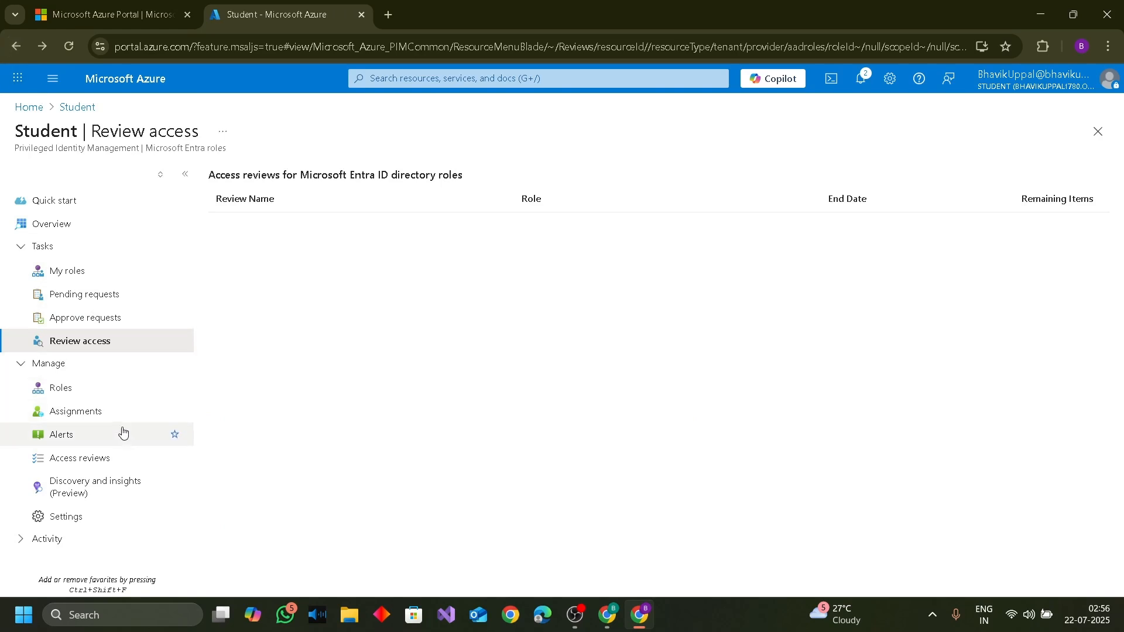
# - Open the access reviews for Microsoft Entra roles and examine the AI Administrator review's status and details
pyautogui.click(118, 465)
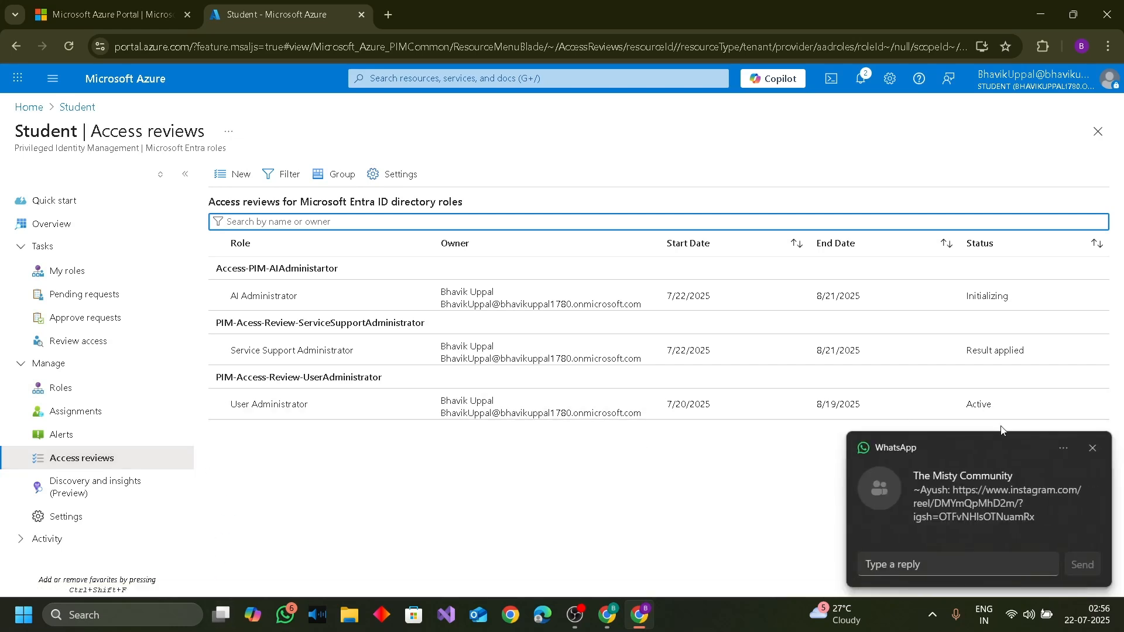
pyautogui.click(1092, 448)
pyautogui.click(1039, 440)
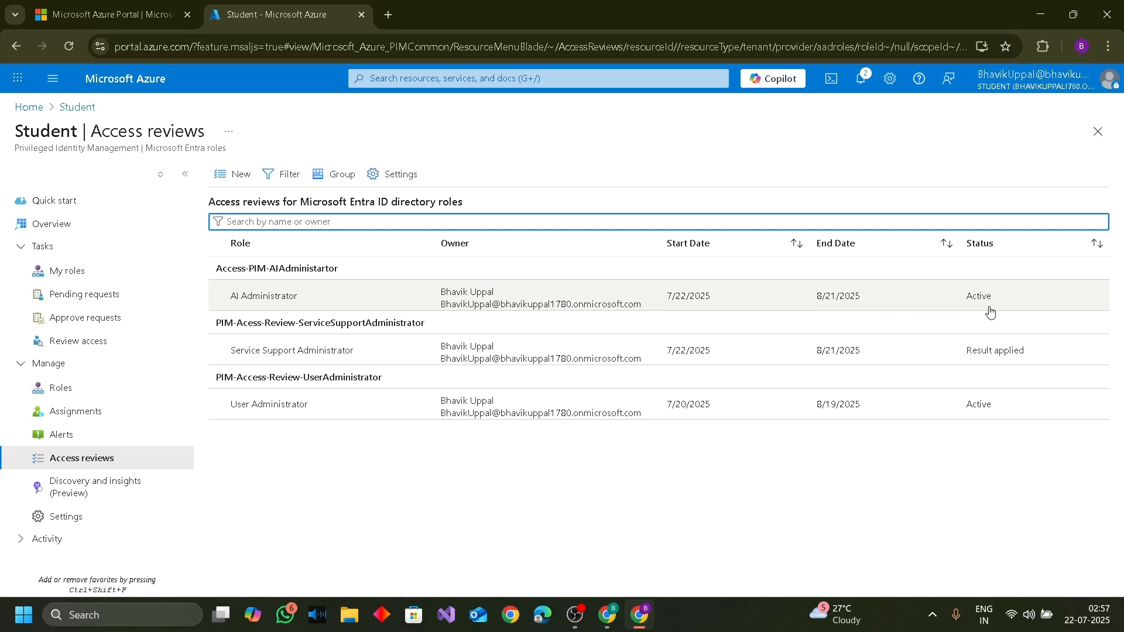
pyautogui.click(259, 299)
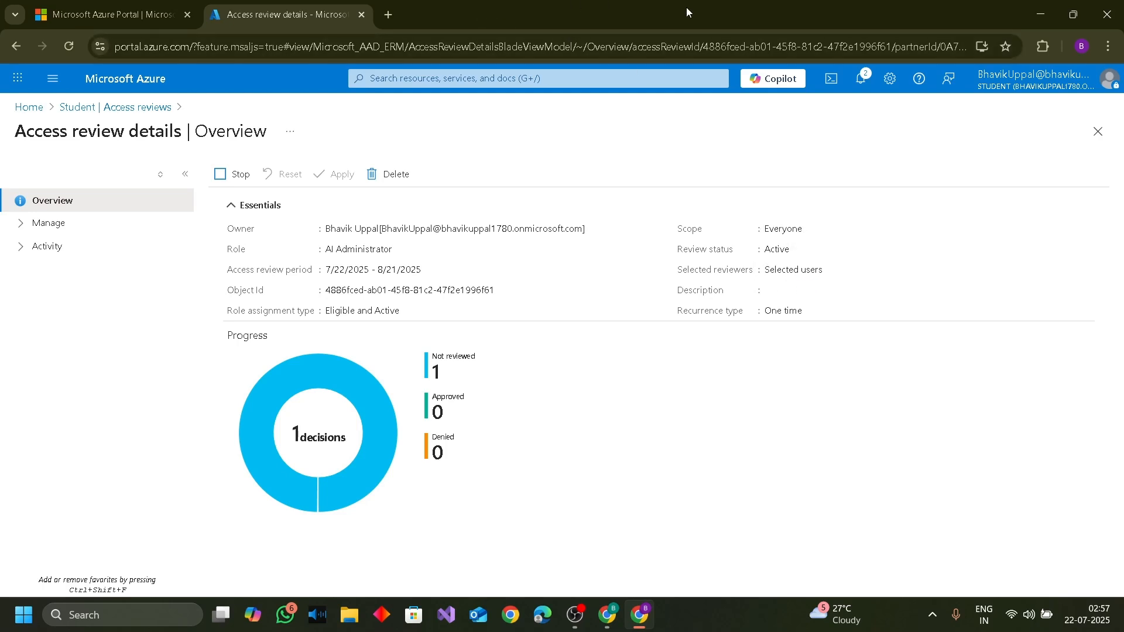
# - Return to Privileged Identity Management and open the Access-PIM-AIAdministartor review from the reviews awaiting a decision
pyautogui.click(541, 78)
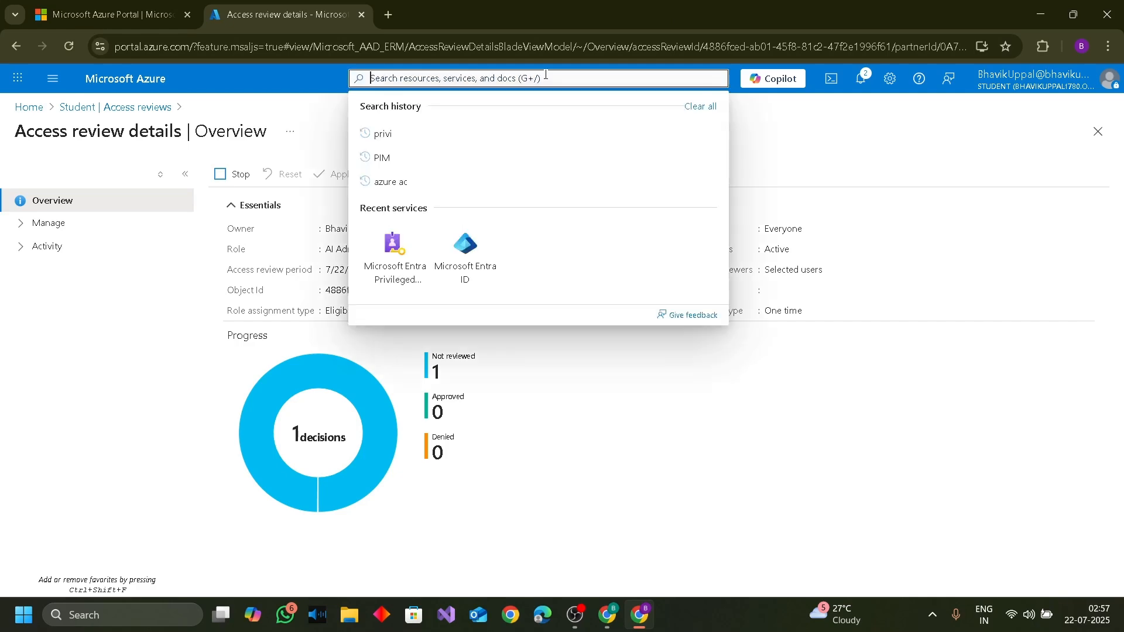
pyautogui.click(409, 271)
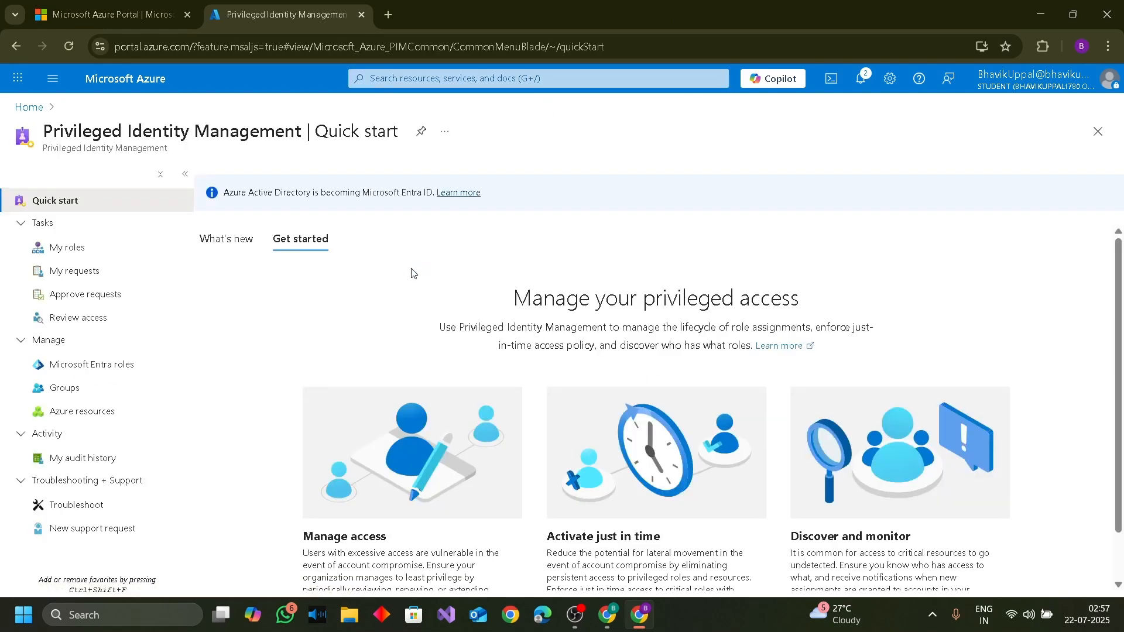
pyautogui.click(104, 321)
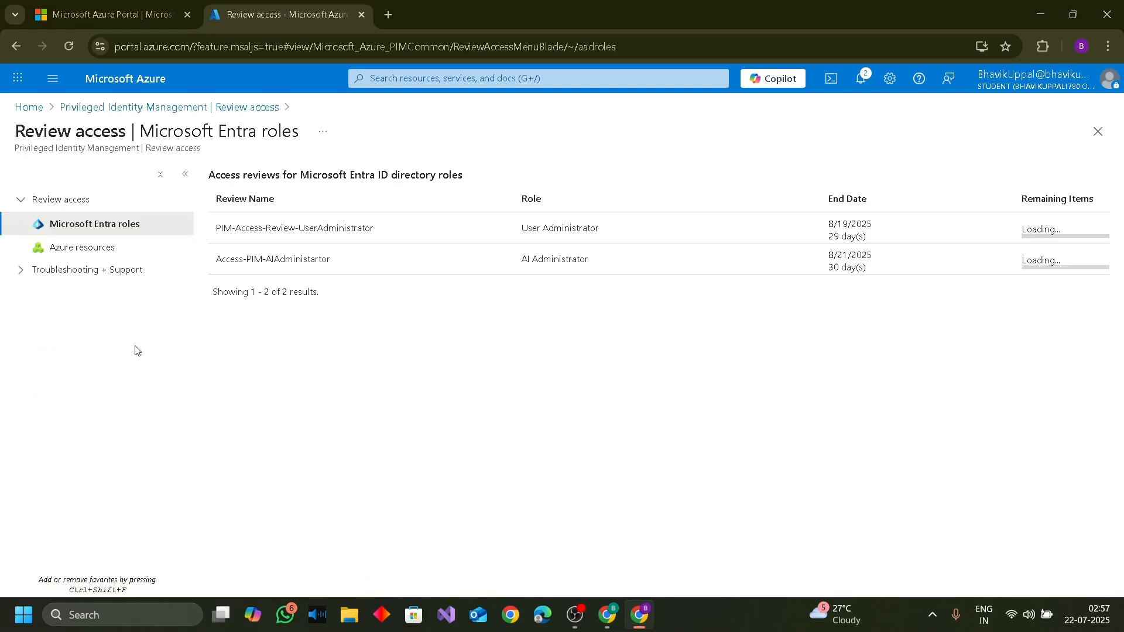
pyautogui.click(331, 267)
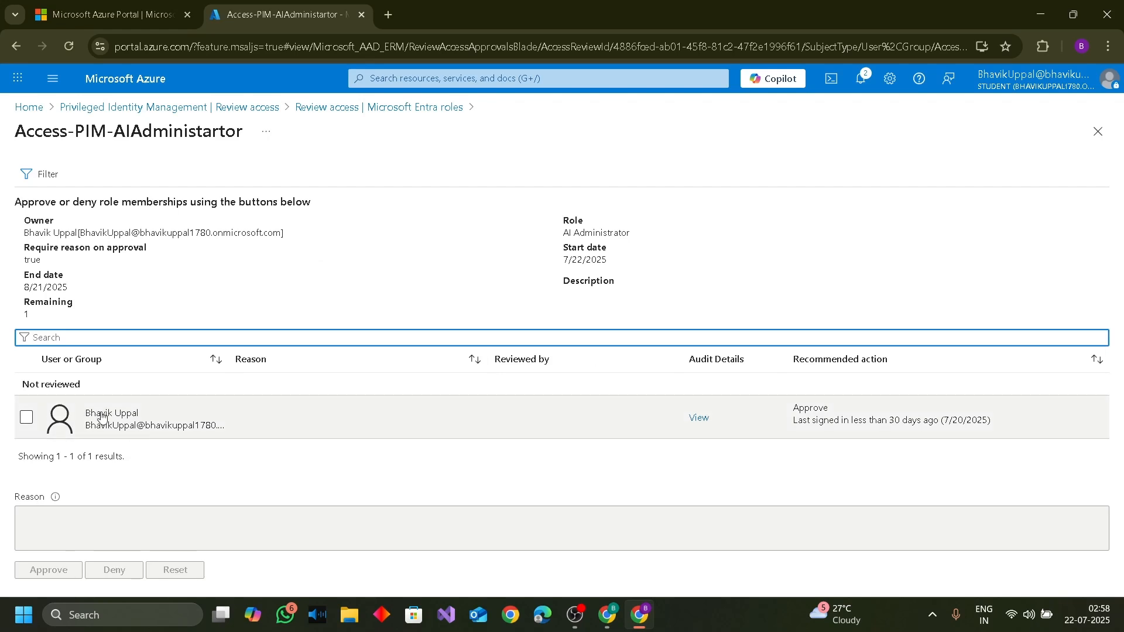
# - Deny the listed user's AI Administrator membership in the review with the reason "deny"
pyautogui.click(27, 417)
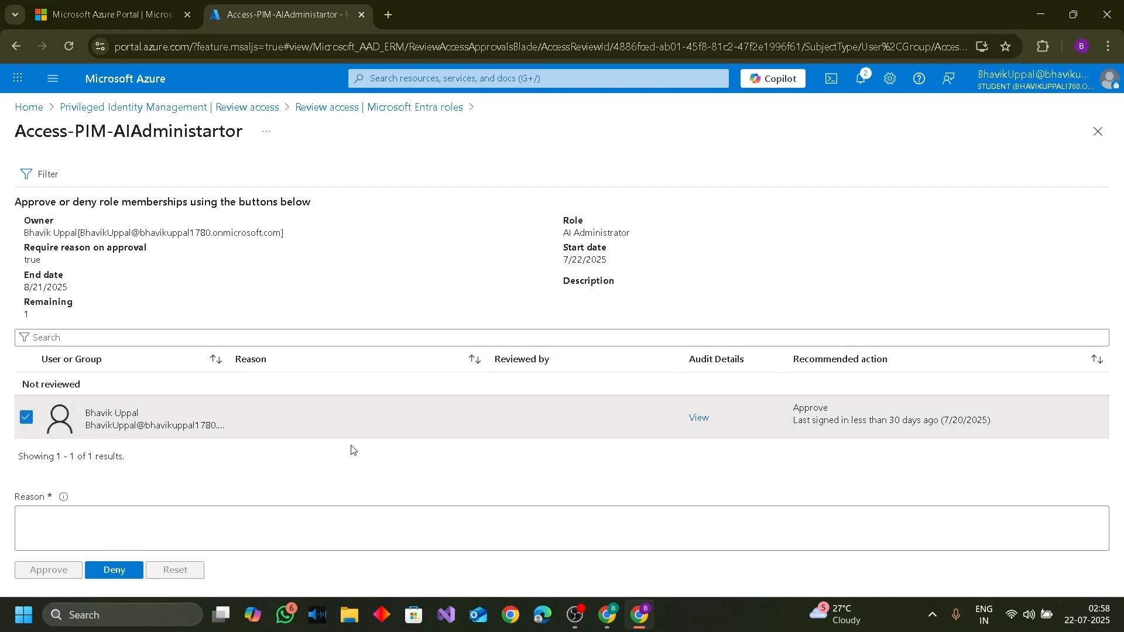
pyautogui.click(407, 520)
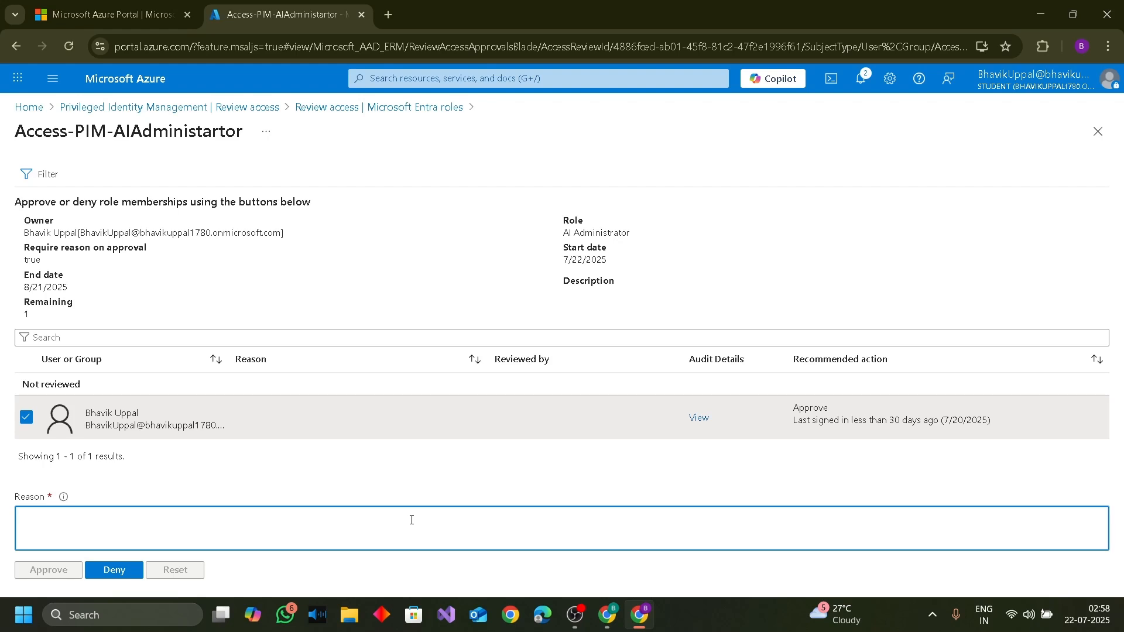
pyautogui.write('de')
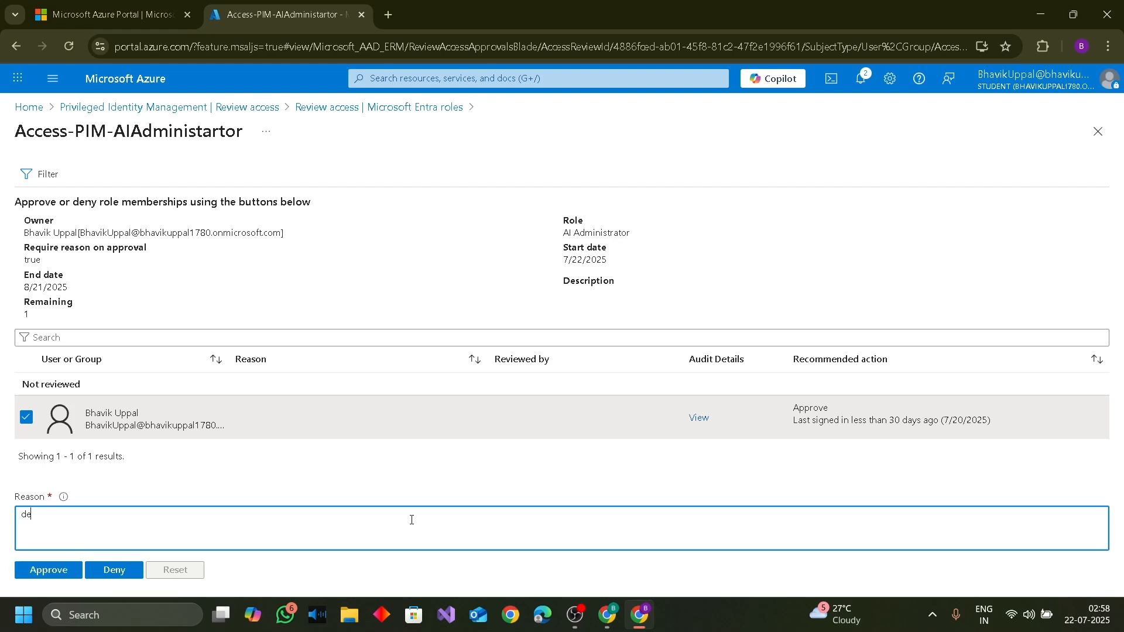
pyautogui.write('ny')
pyautogui.click(116, 575)
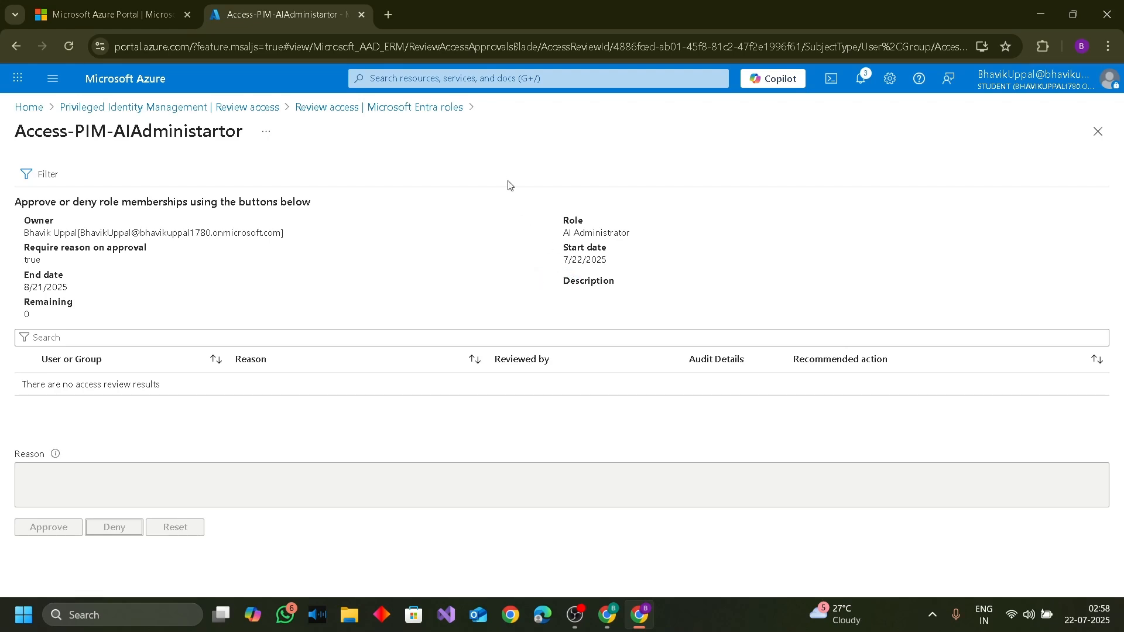
# - Leave the review and check your own eligible Microsoft Entra role assignments
pyautogui.click(21, 52)
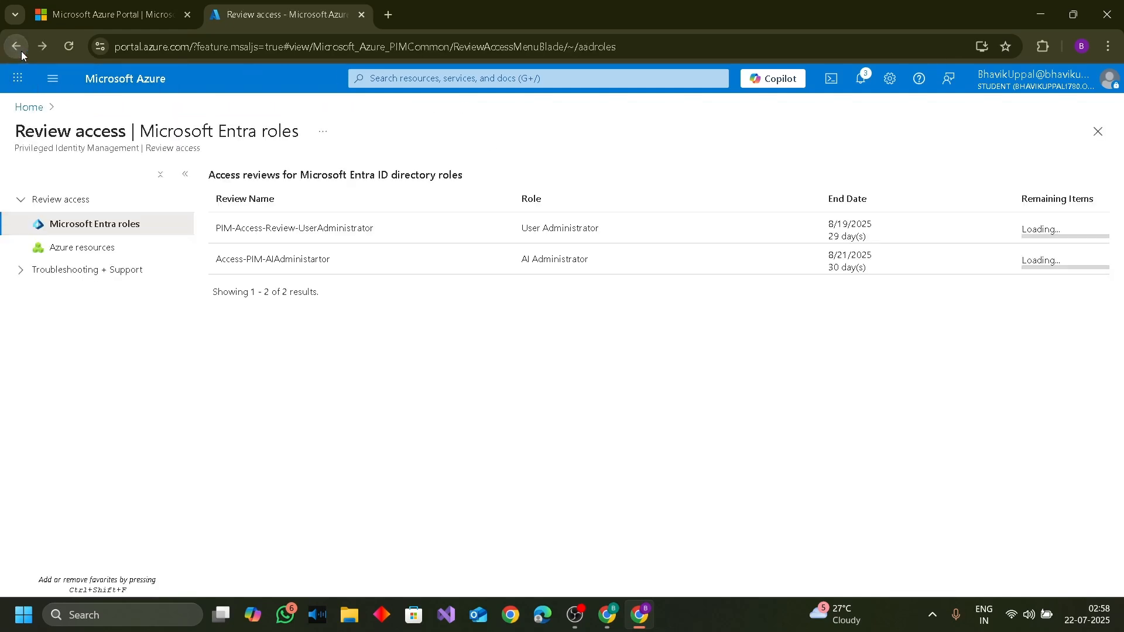
pyautogui.click(21, 50)
pyautogui.click(94, 248)
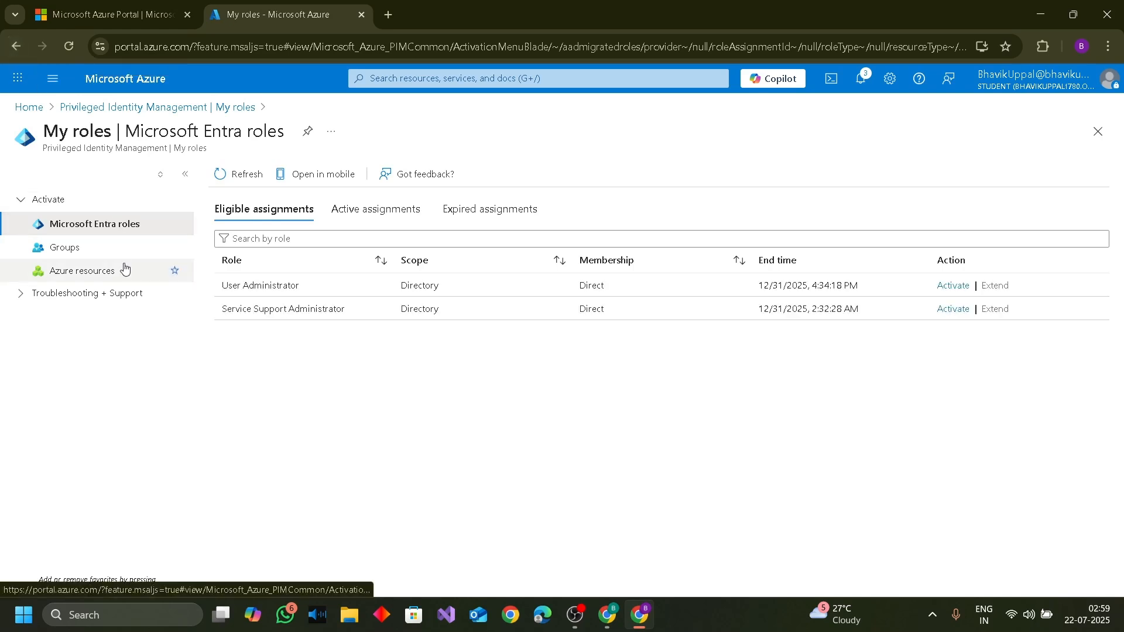
# - Go to the Microsoft Entra roles access reviews and open the AI Administrator review's details to check the recorded decision
pyautogui.click(446, 78)
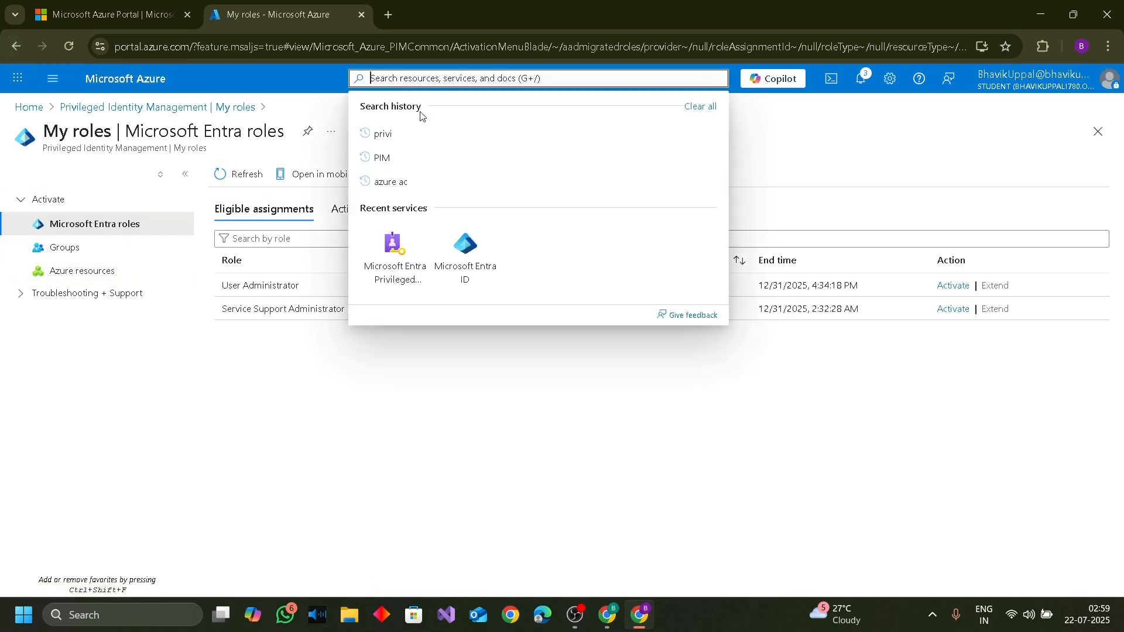
pyautogui.click(415, 270)
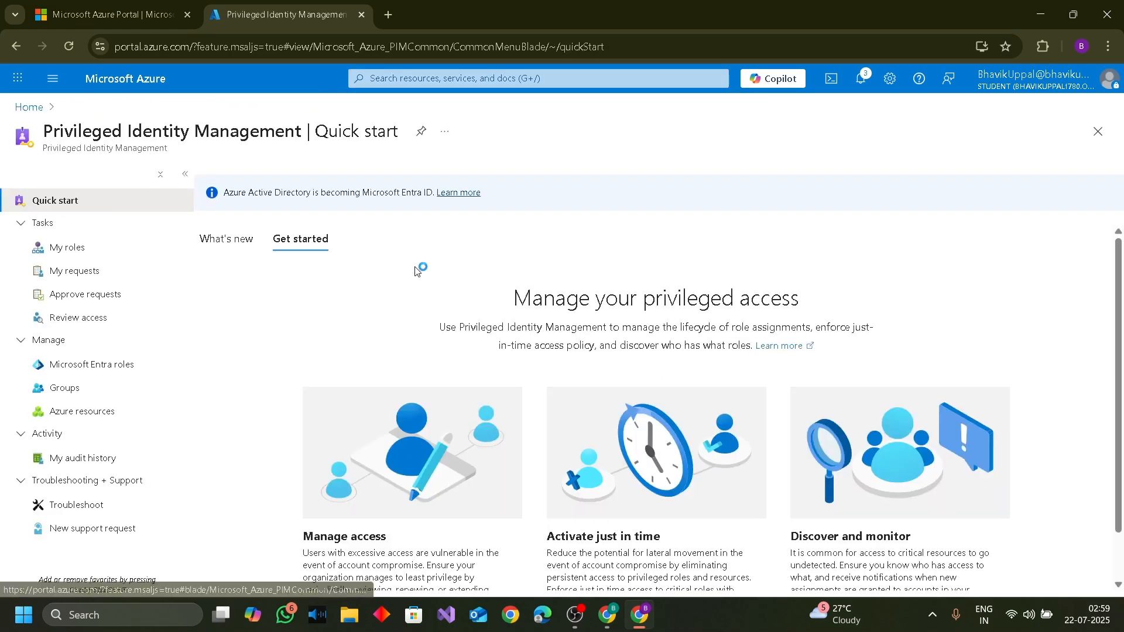
pyautogui.click(117, 366)
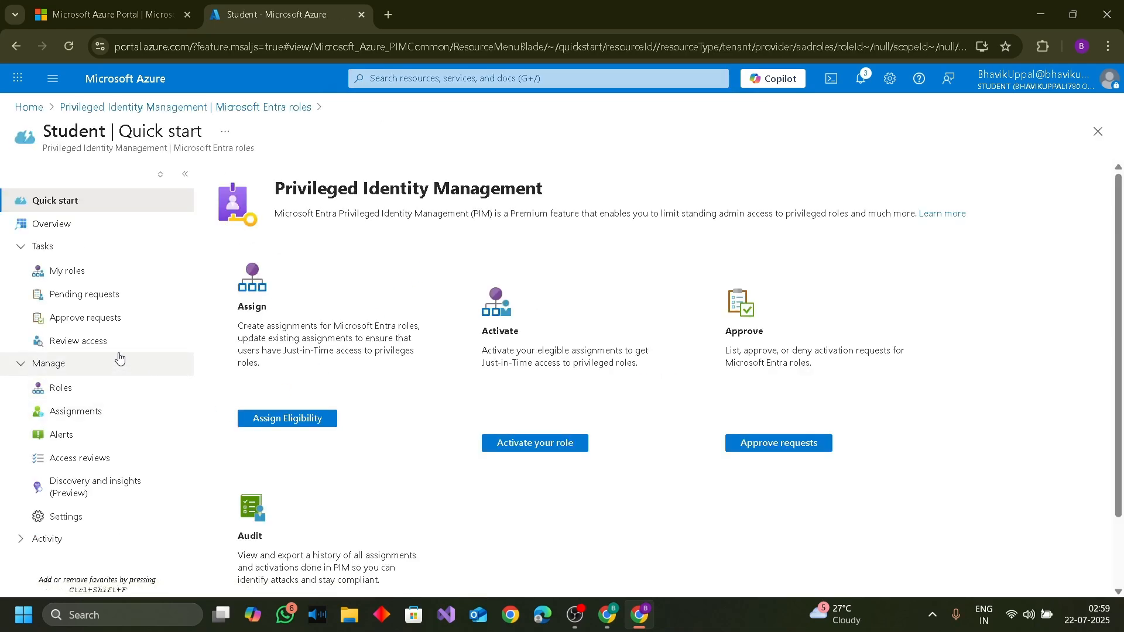
pyautogui.click(120, 343)
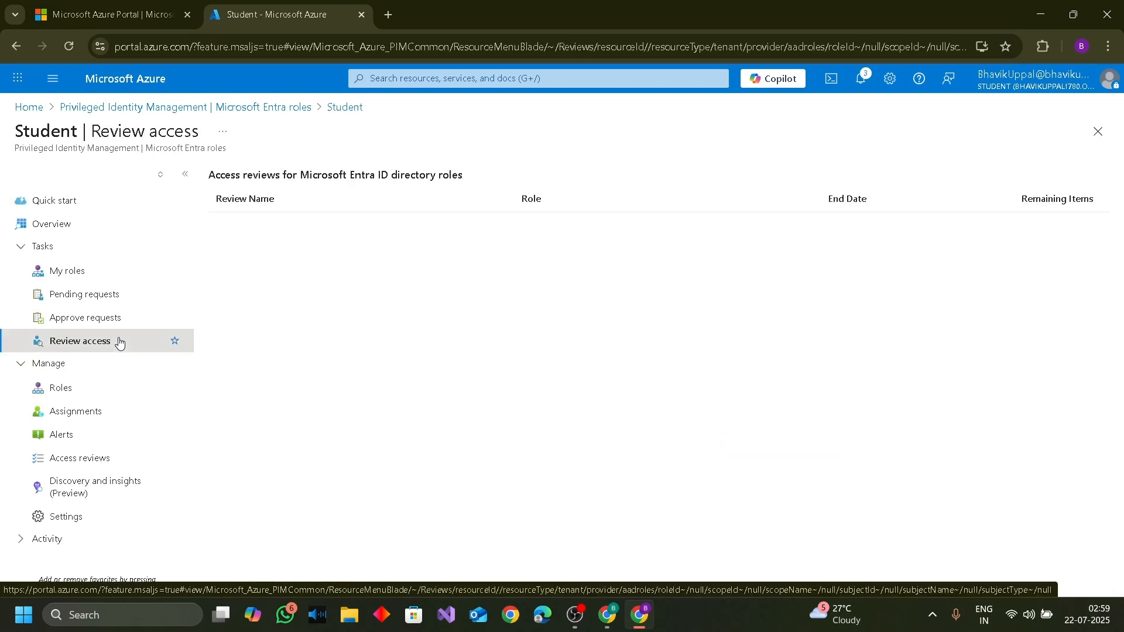
pyautogui.click(115, 453)
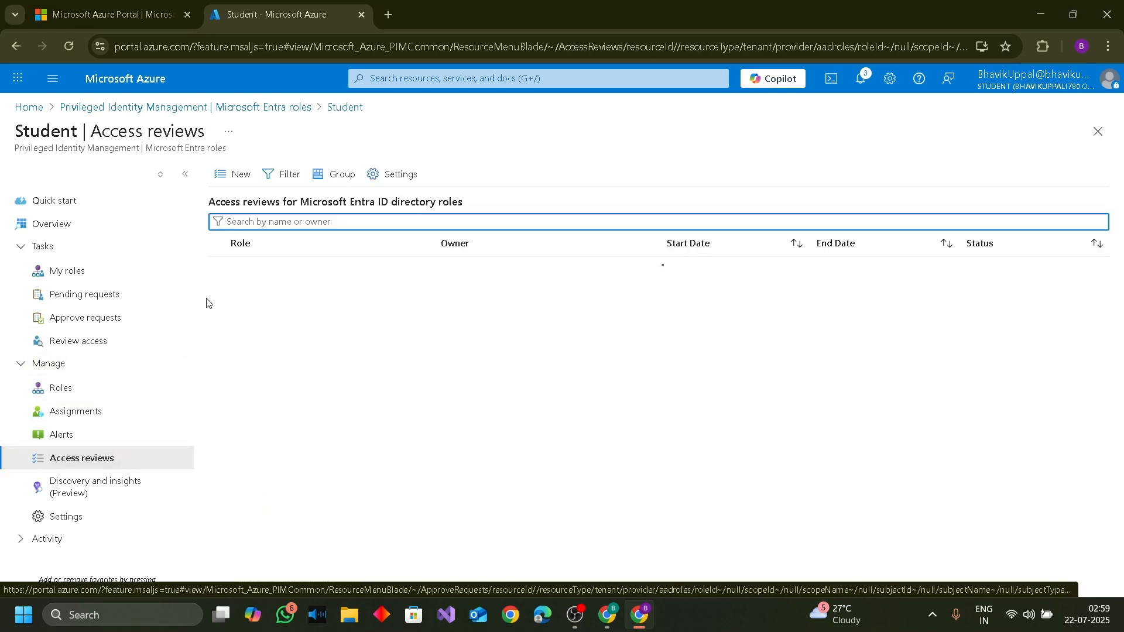
pyautogui.click(282, 297)
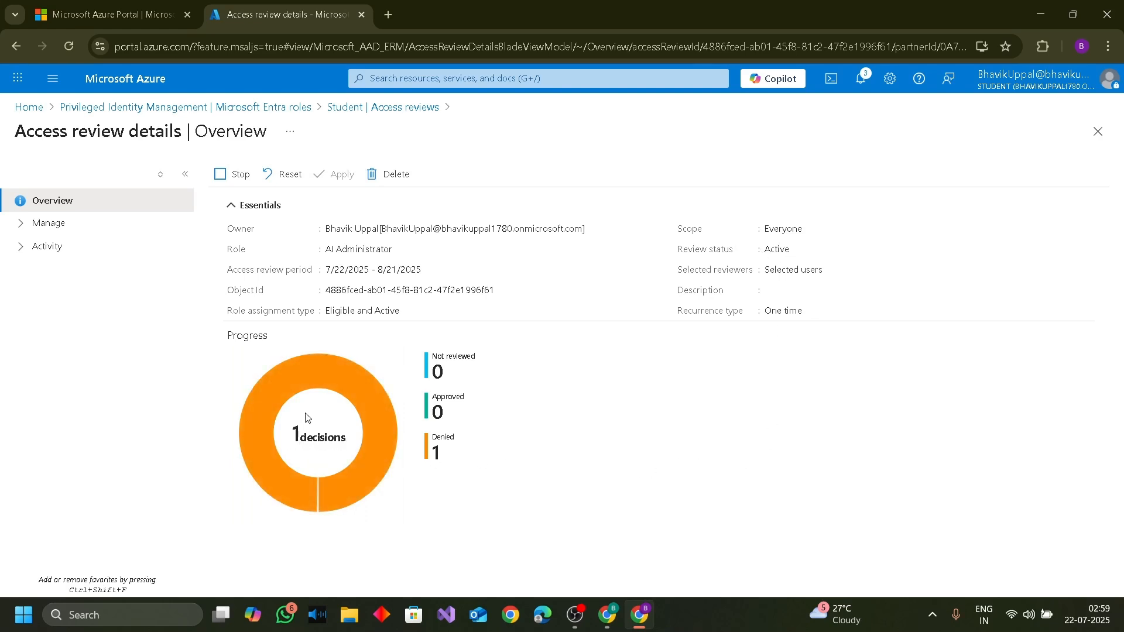
# - Stop the AI Administrator access review and apply its results
pyautogui.moveTo(278, 393)
pyautogui.click(227, 182)
pyautogui.click(254, 253)
pyautogui.click(340, 187)
pyautogui.click(260, 252)
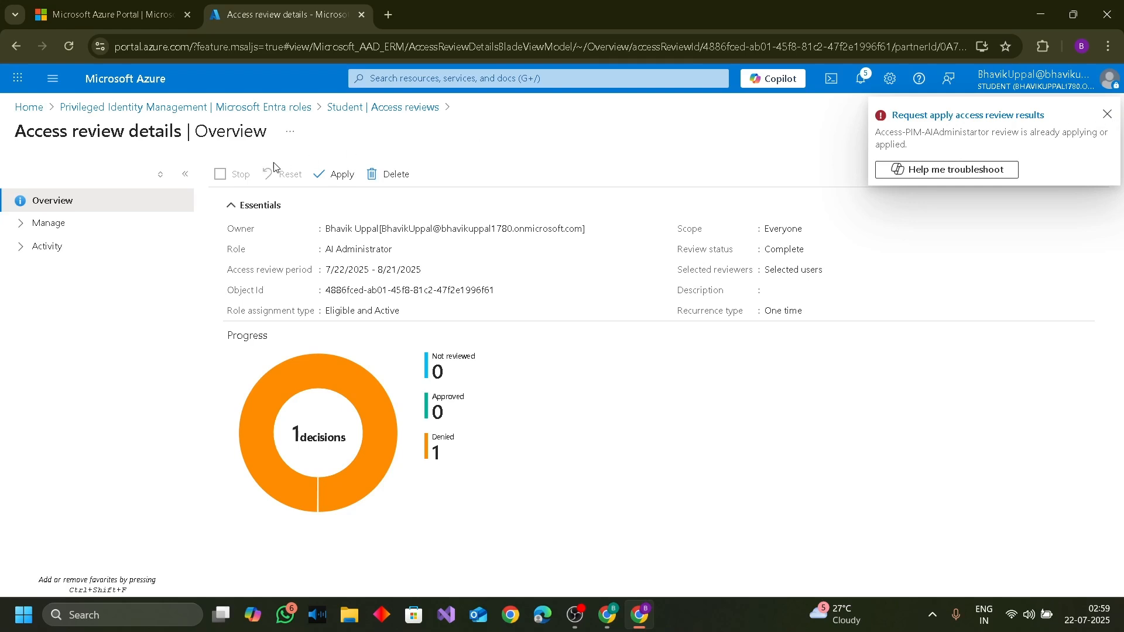
# - Request applying the AI Administrator review's results again, dismissing the notifications, and refresh the review details
pyautogui.click(336, 174)
pyautogui.click(234, 256)
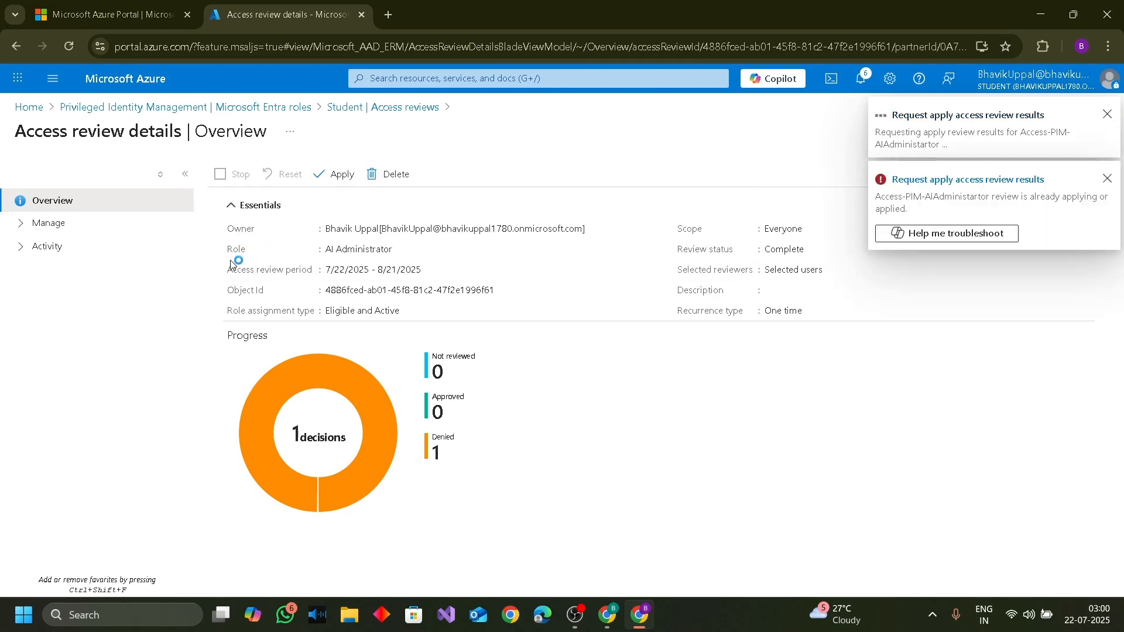
pyautogui.click(1108, 115)
pyautogui.click(1107, 114)
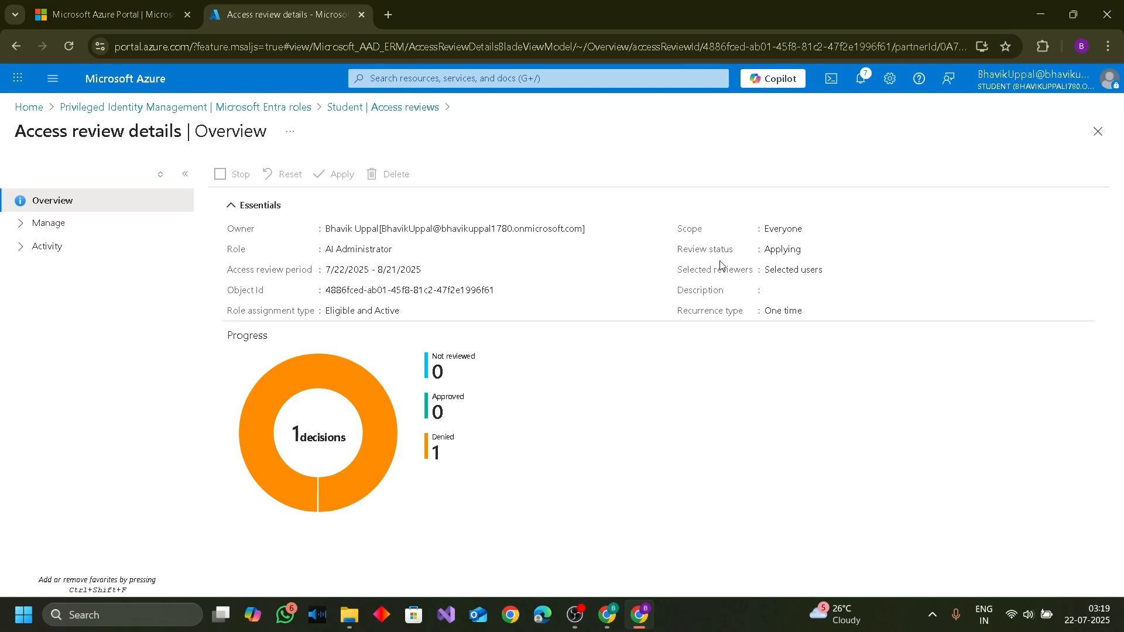
pyautogui.click(70, 46)
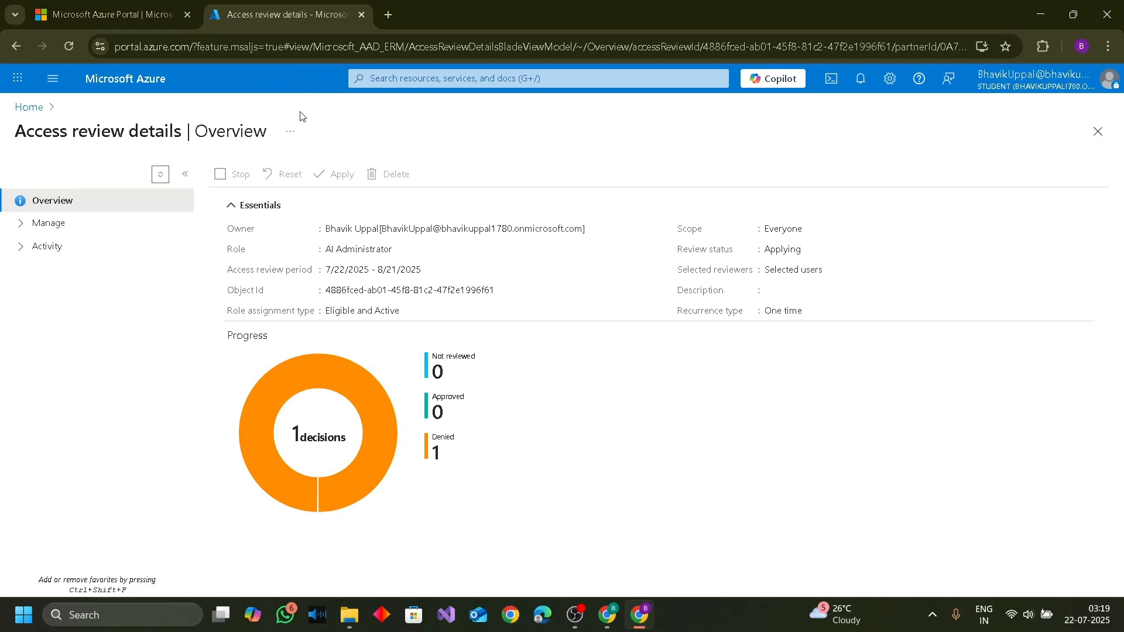
# - Check your own eligible, active and expired Microsoft Entra role assignments in Privileged Identity Management for the AI Administrator role
pyautogui.click(401, 78)
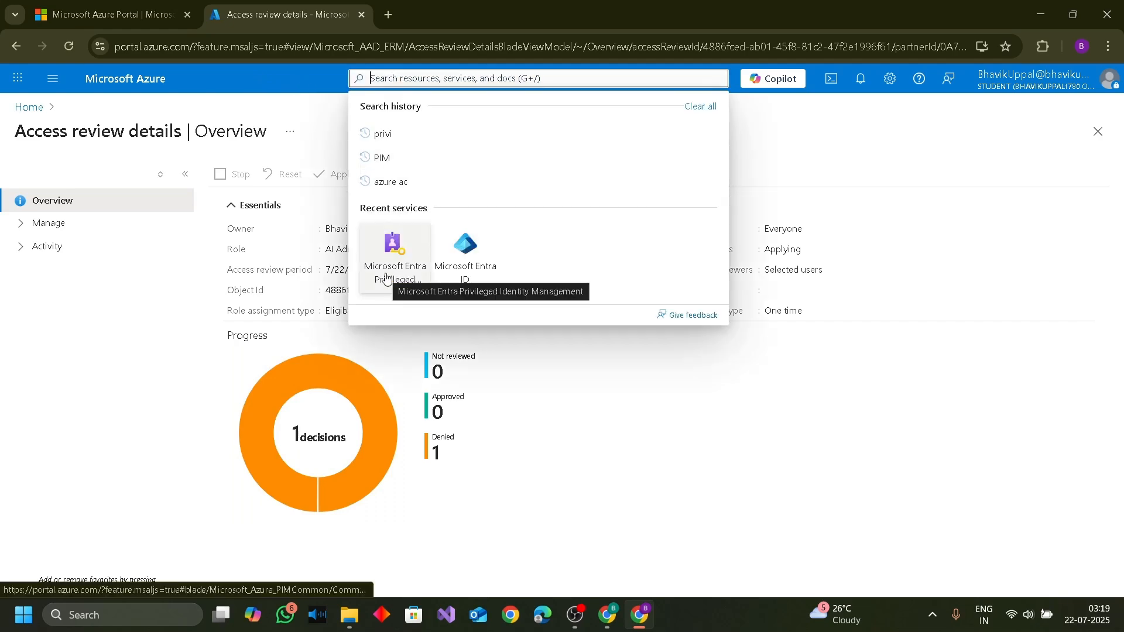
pyautogui.click(387, 279)
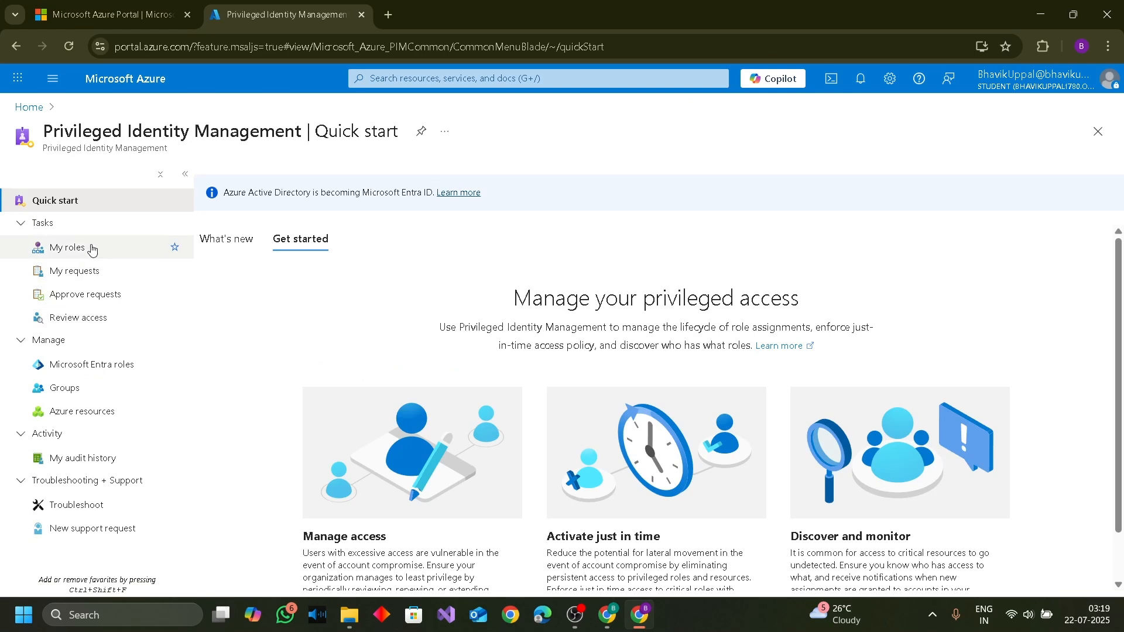
pyautogui.click(92, 250)
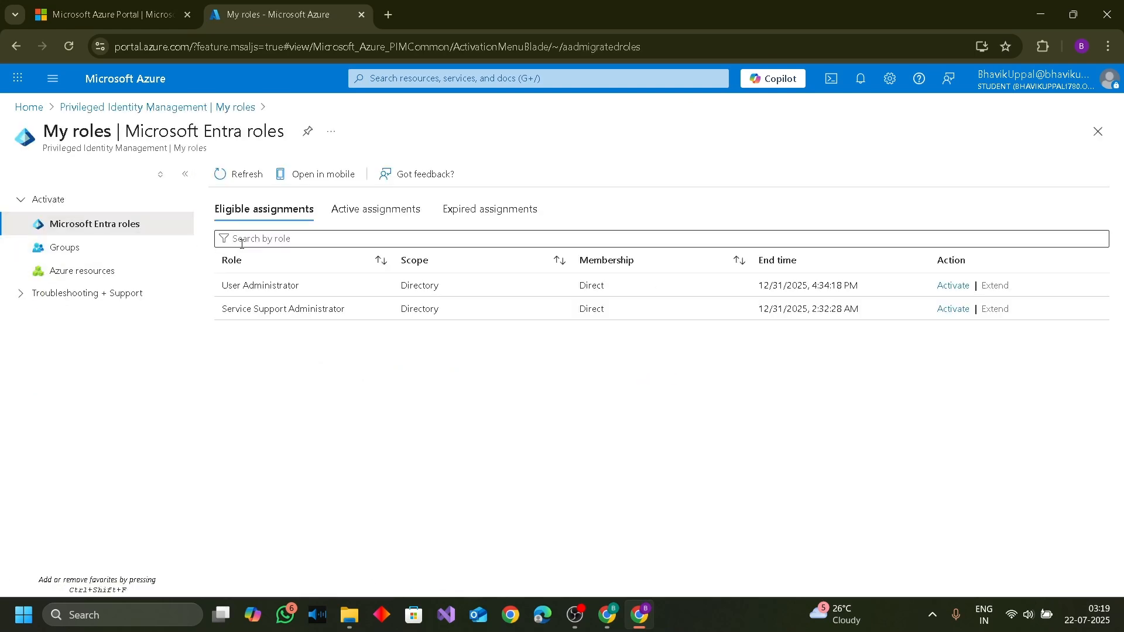
pyautogui.click(361, 219)
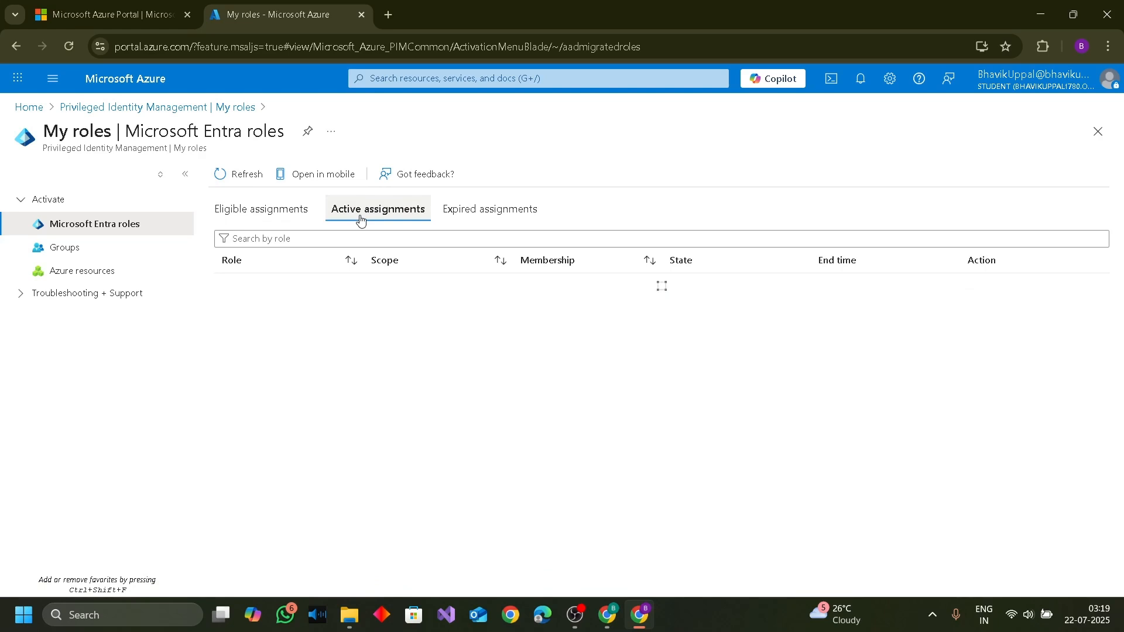
pyautogui.click(485, 216)
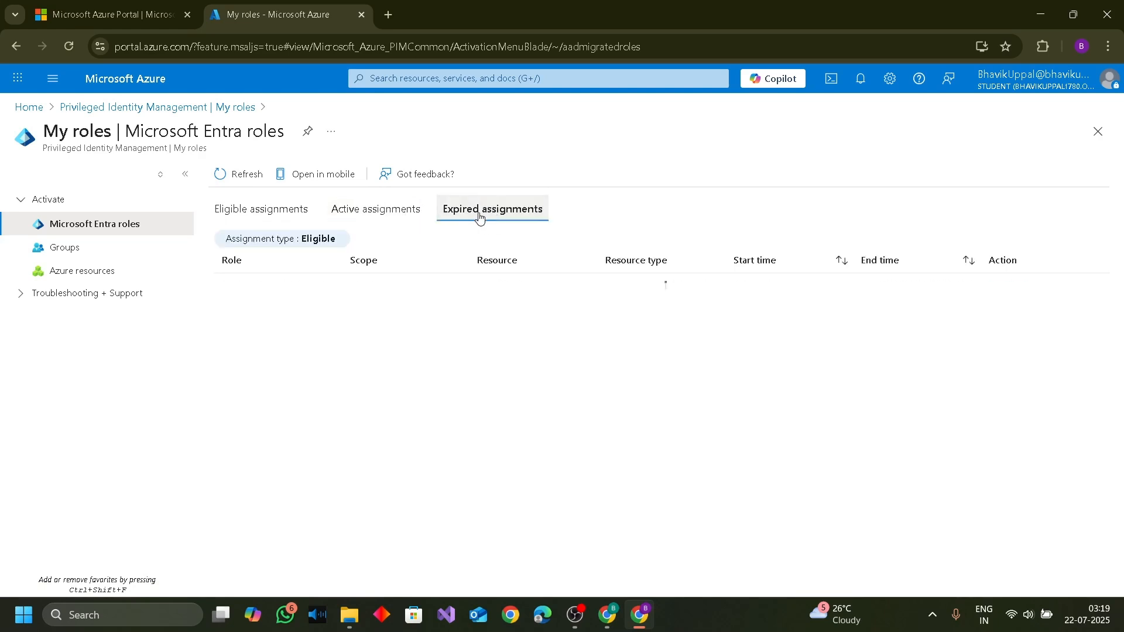
pyautogui.click(269, 221)
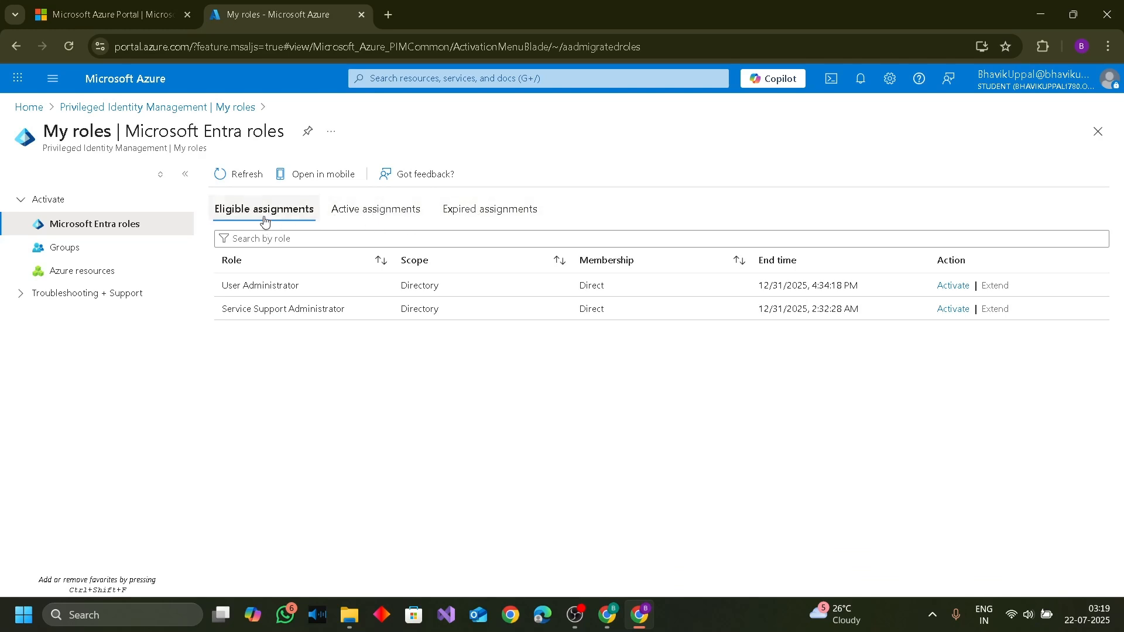
pyautogui.click(369, 215)
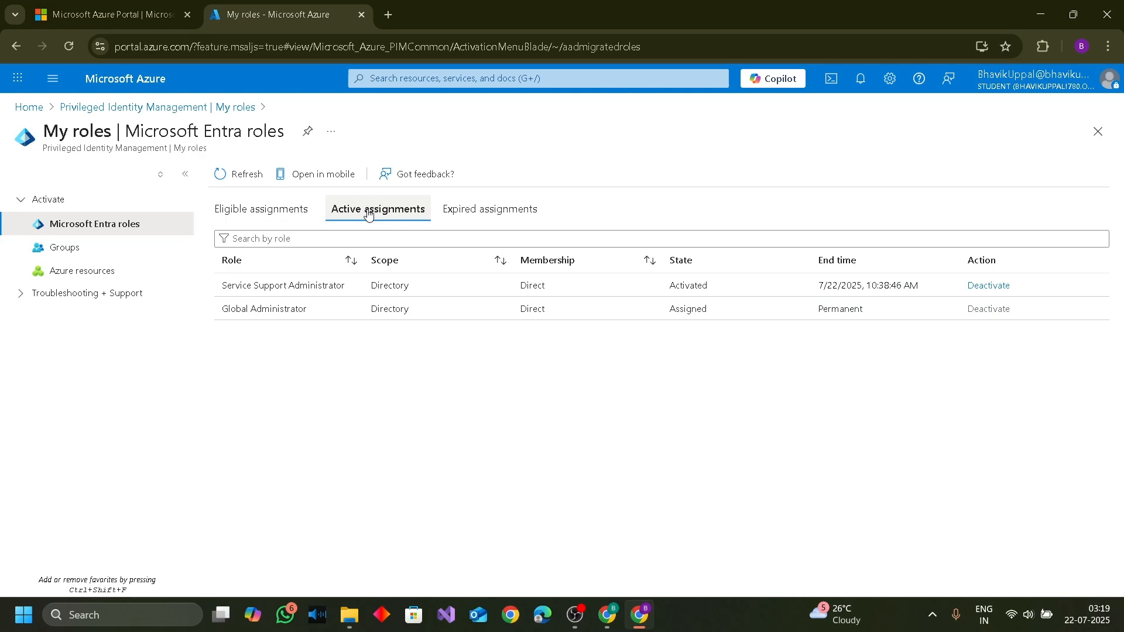
pyautogui.click(460, 211)
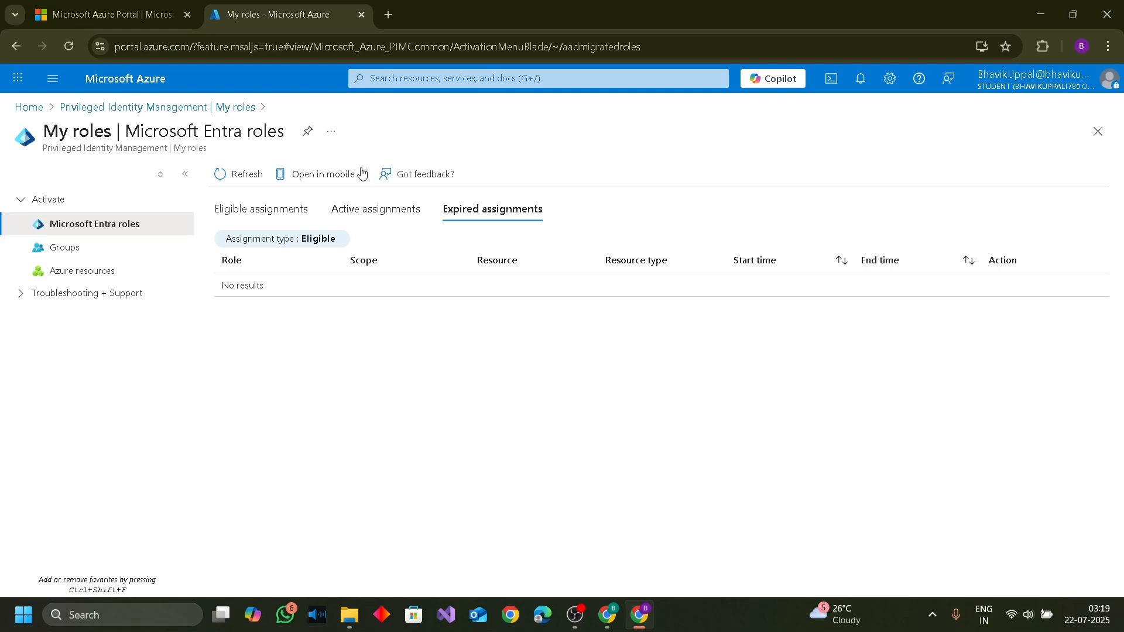
pyautogui.click(295, 212)
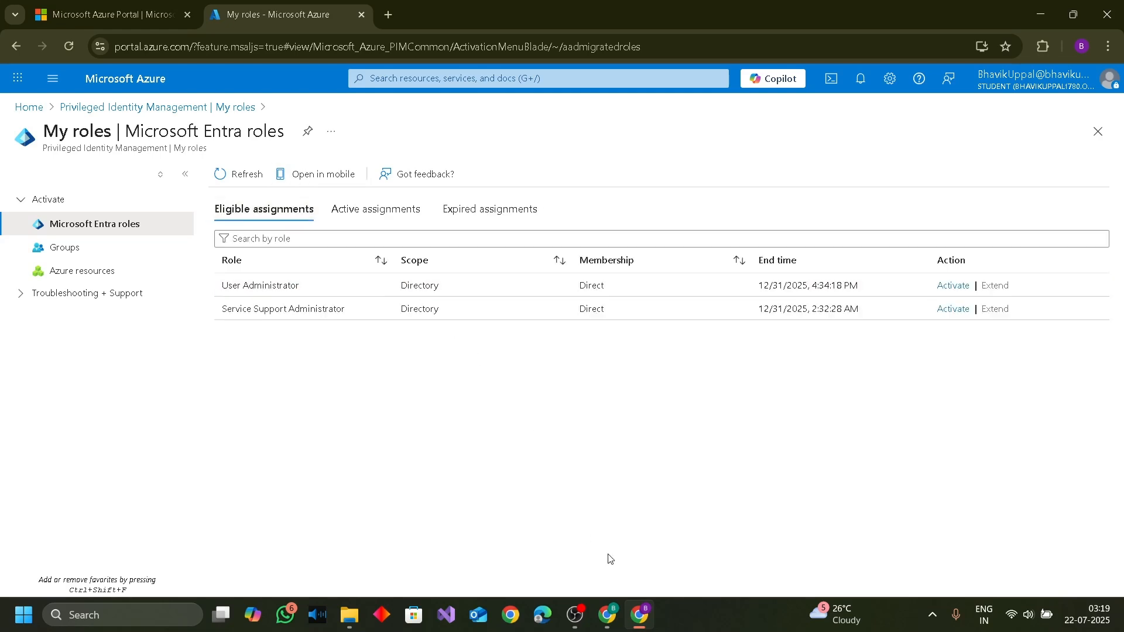
pyautogui.moveTo(578, 630)
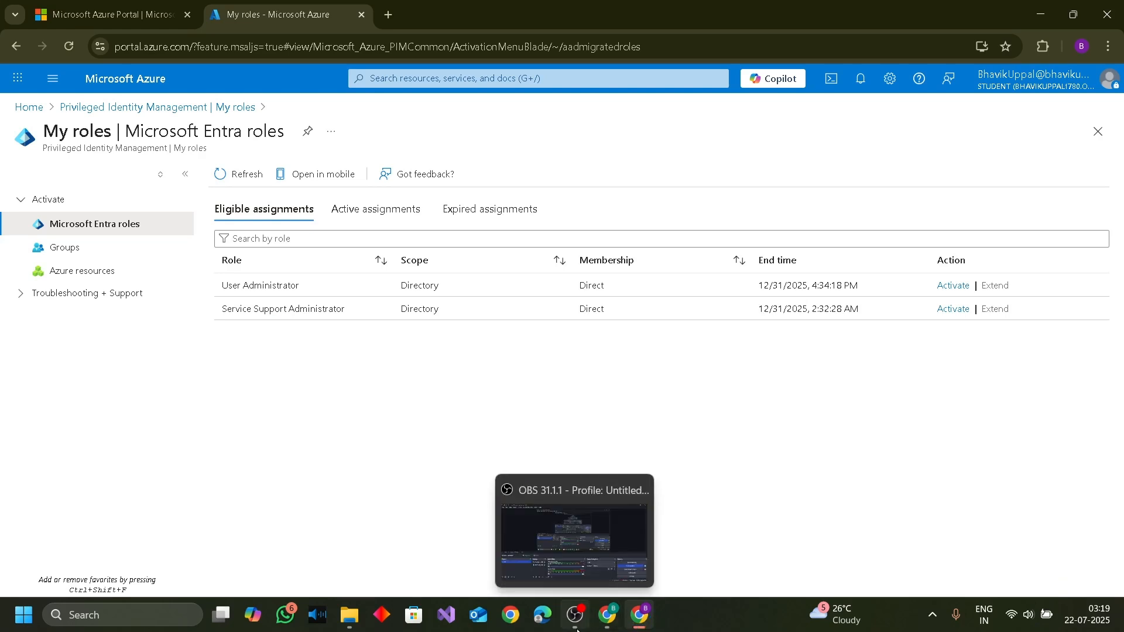